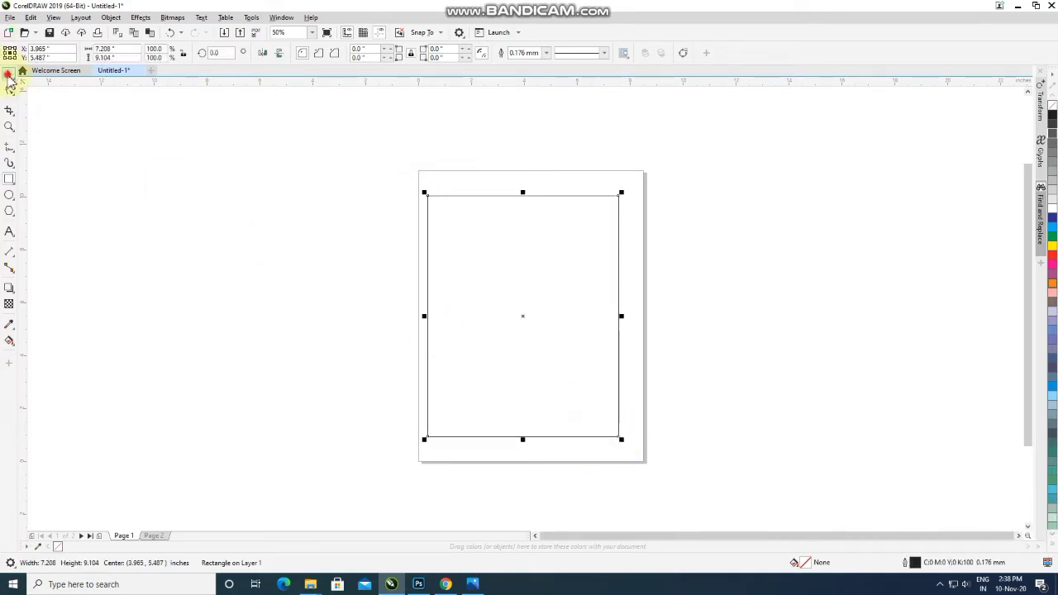
Step: Centre the rectangle on the page and place a copy of it beside the page, to its right
left_click(130, 149)
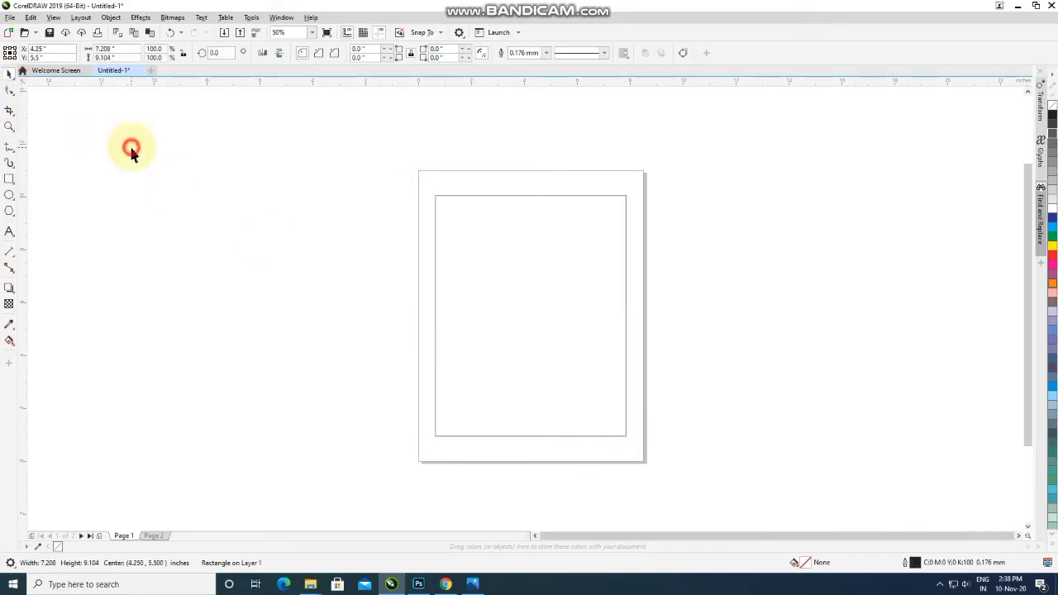
left_click_drag(511, 312, 746, 362)
right_click(746, 362)
left_click(325, 257)
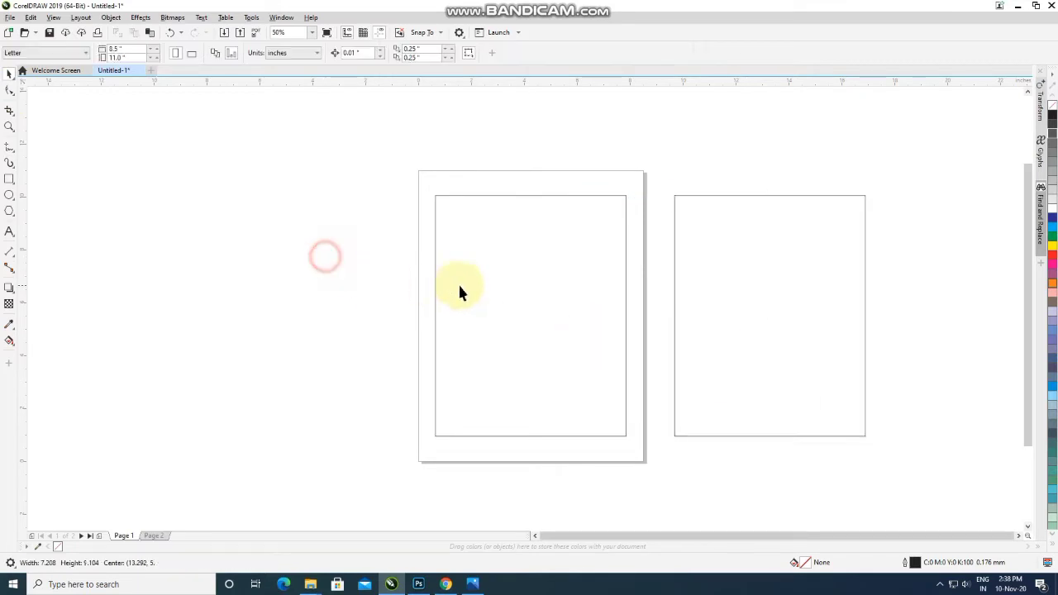
Step: Fill the rectangle on the page with a dark navy blue, C100 M91 Y7 K56
left_click(484, 290)
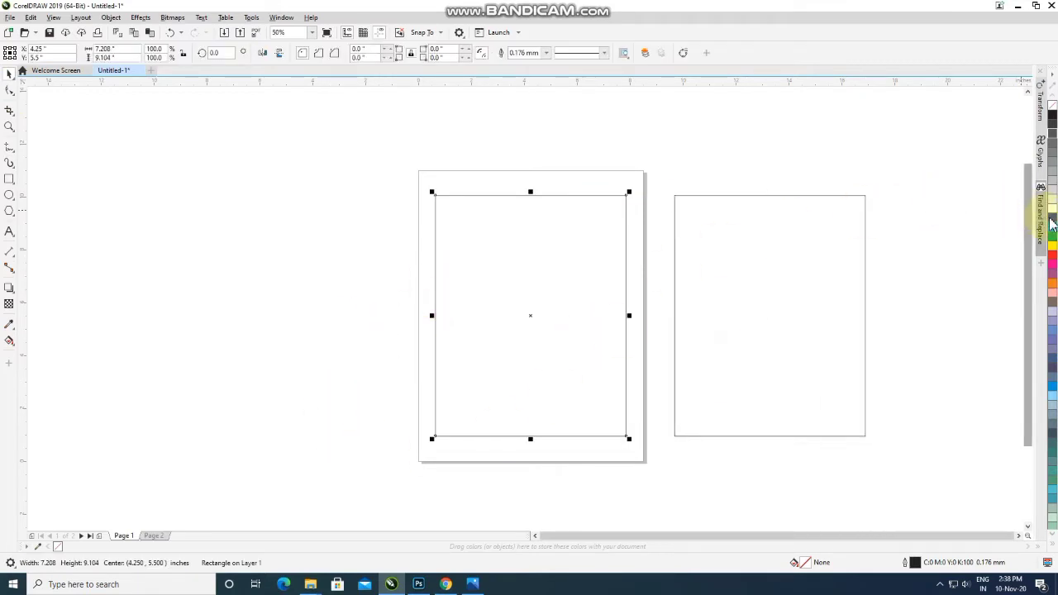
left_click(1051, 222)
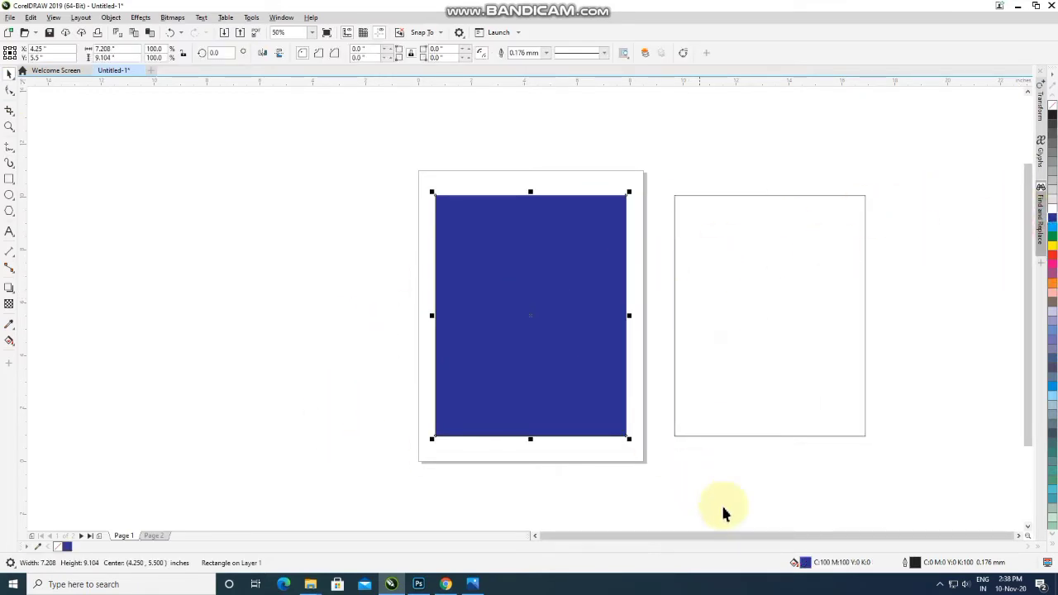
left_click(805, 563)
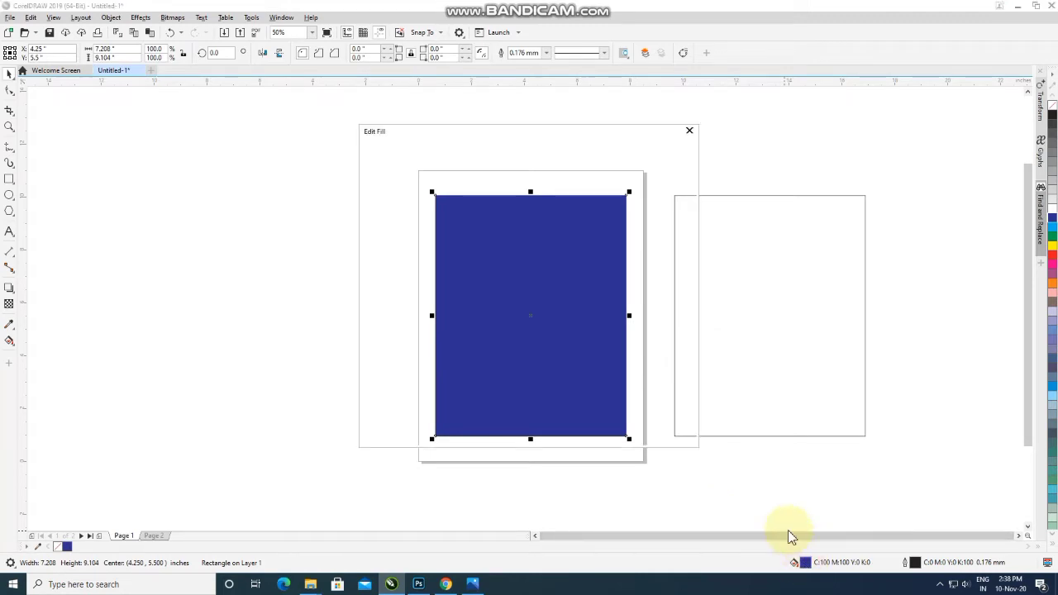
left_click(382, 191)
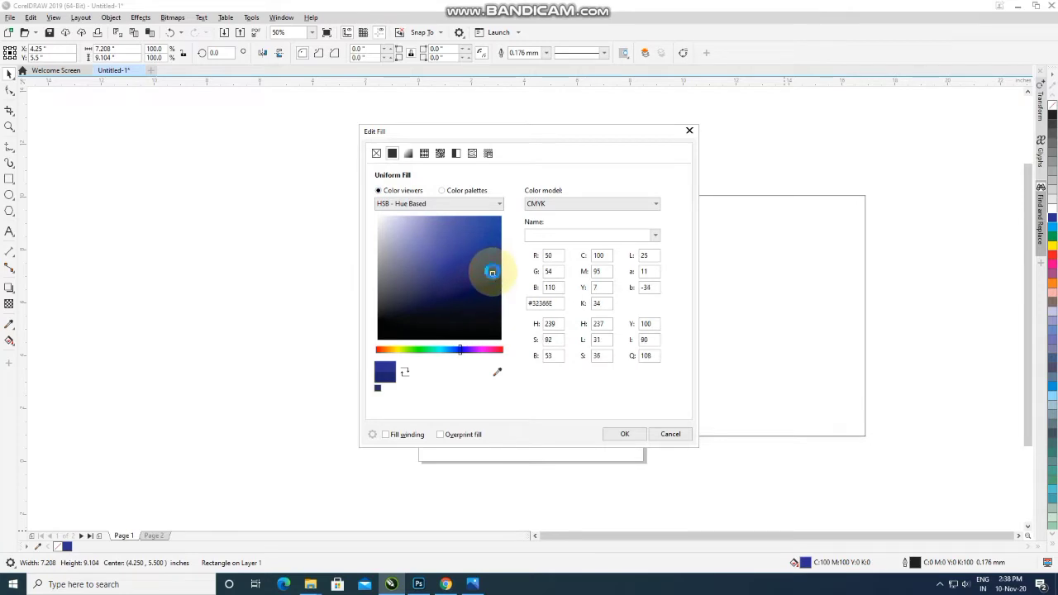
left_click(497, 275)
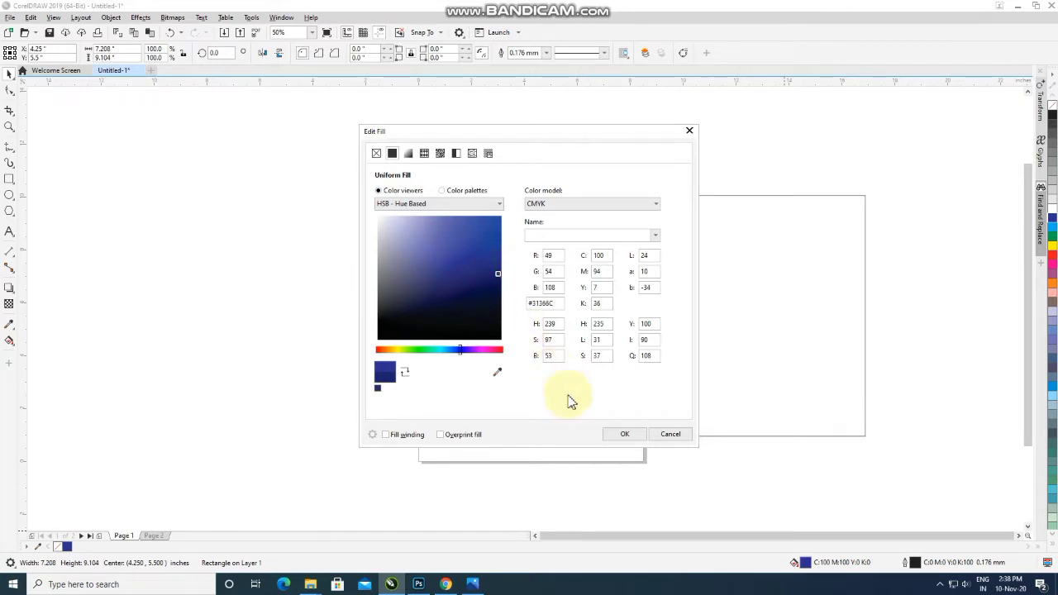
left_click(625, 438)
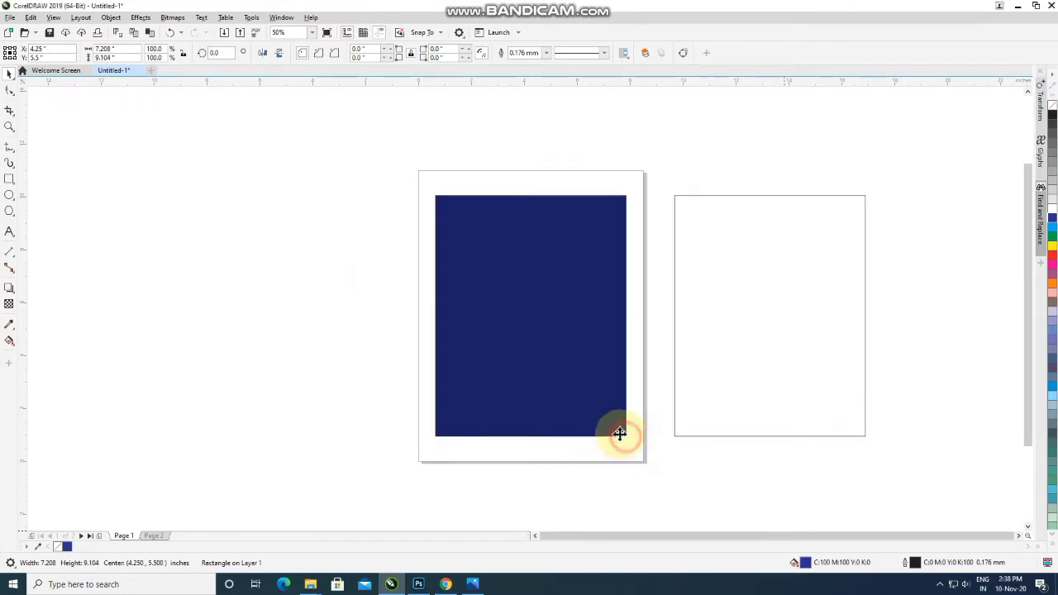
double_click(806, 565)
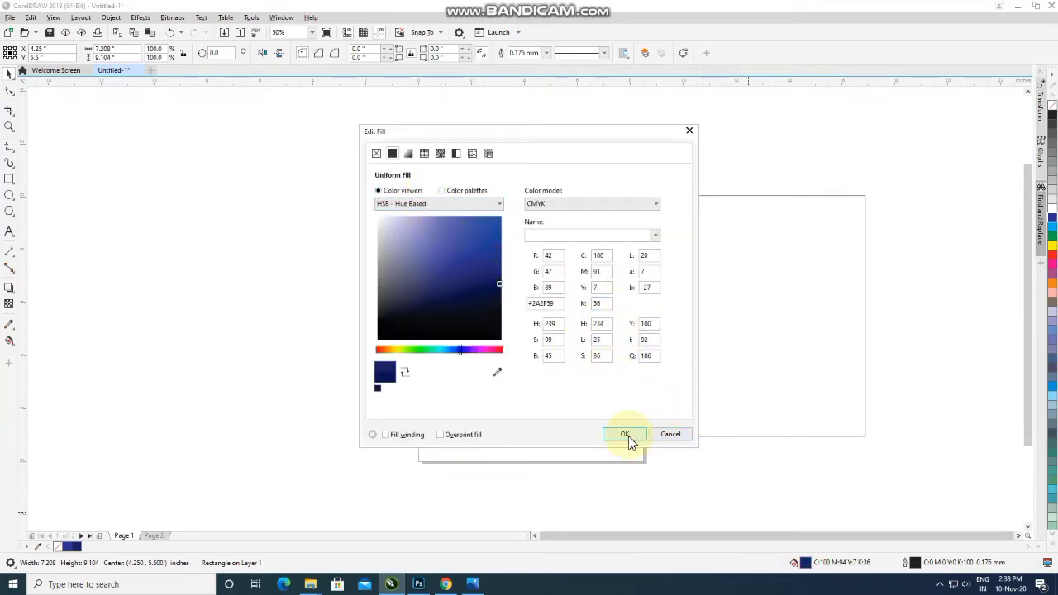
left_click(626, 434)
Step: Apply an elliptical fountain fill to the navy rectangle, with its white centre placed just below the rectangle's middle
left_click(562, 279)
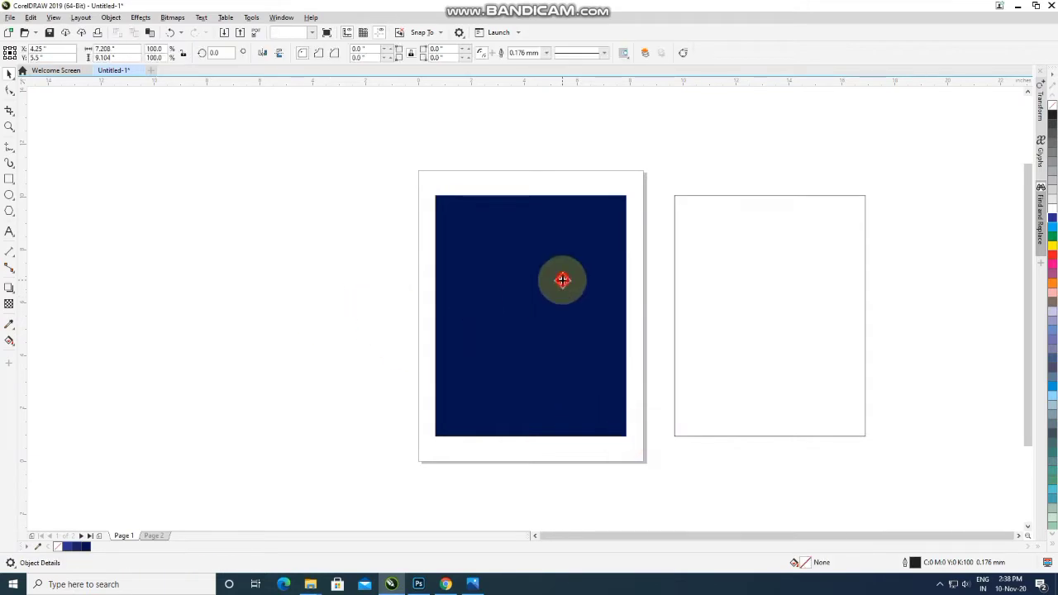
left_click(10, 341)
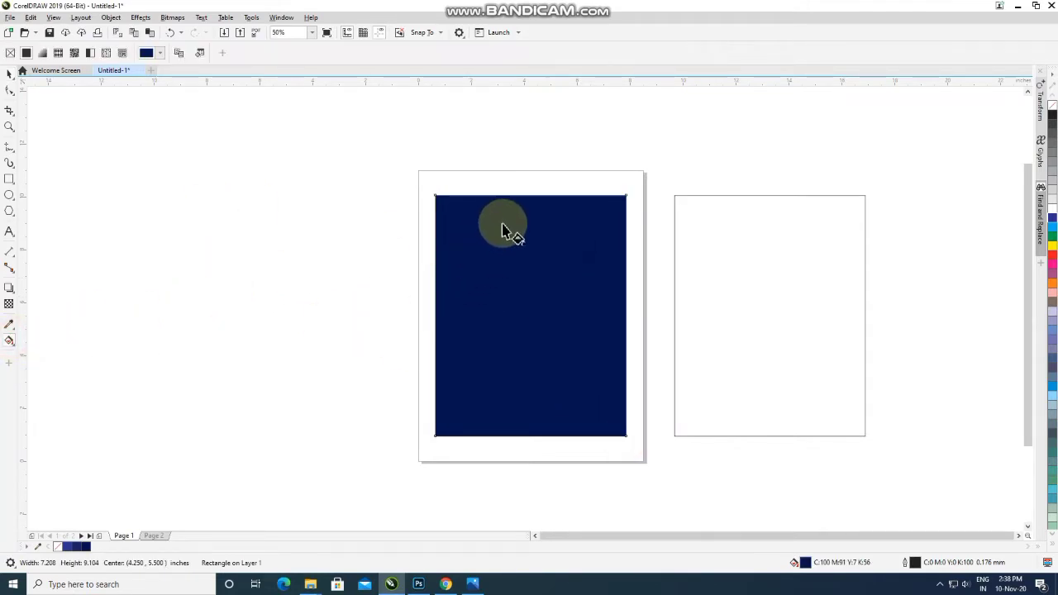
left_click_drag(503, 223, 497, 403)
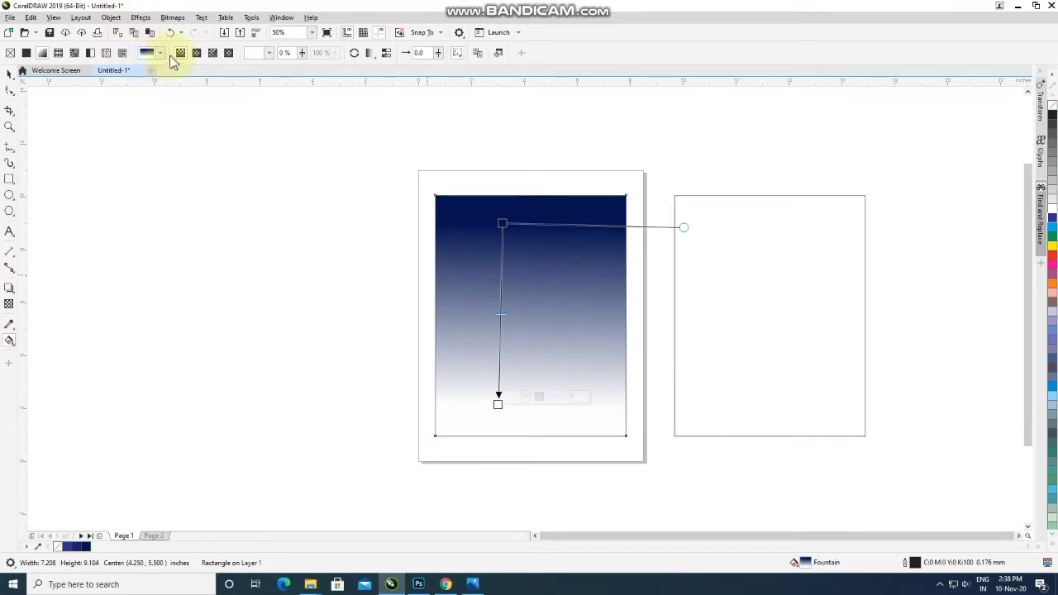
left_click(197, 54)
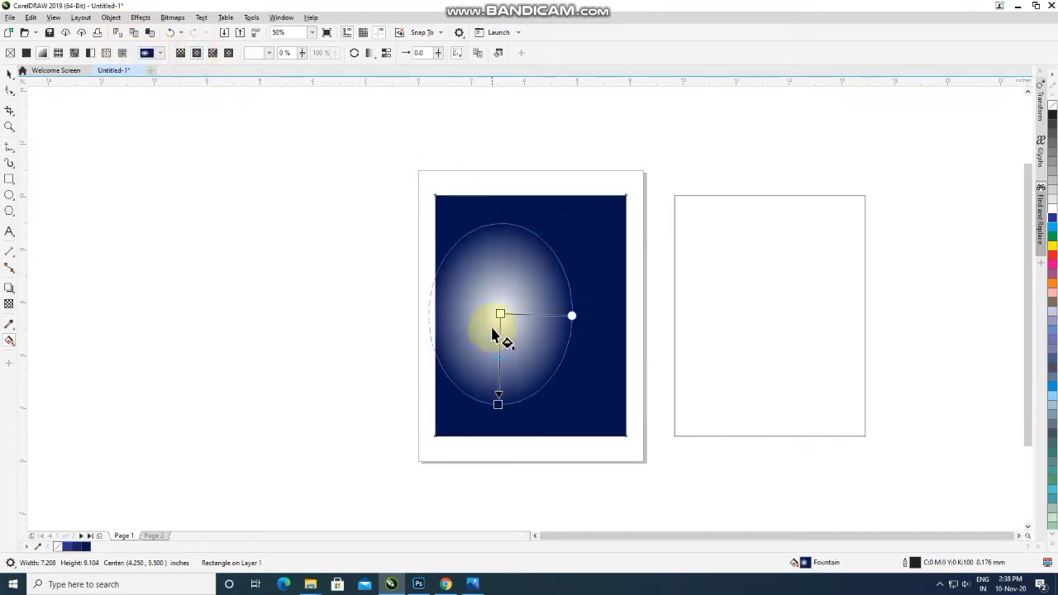
left_click_drag(501, 313, 409, 347)
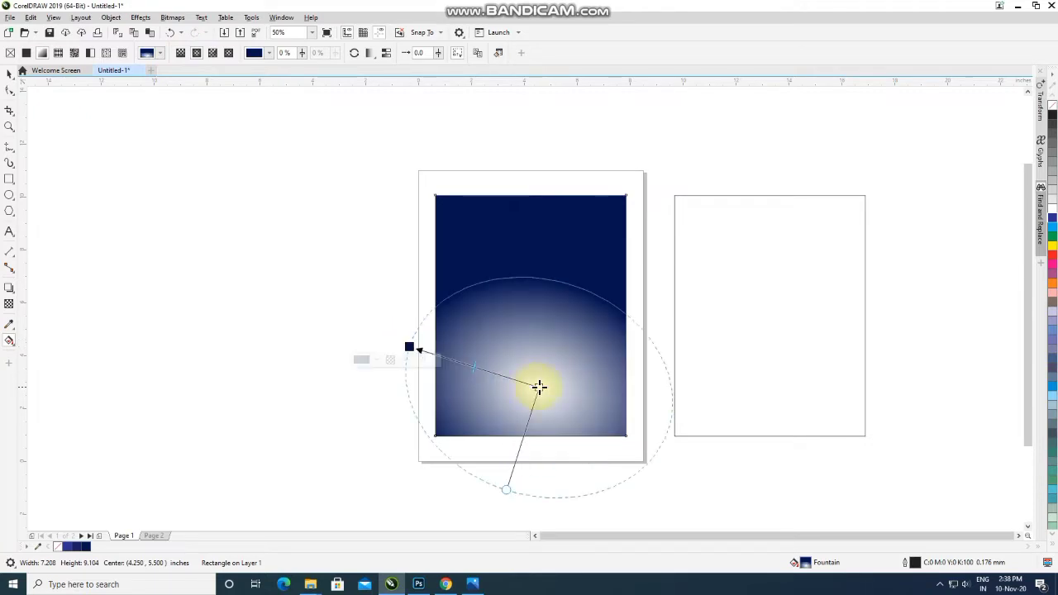
left_click_drag(538, 386, 530, 341)
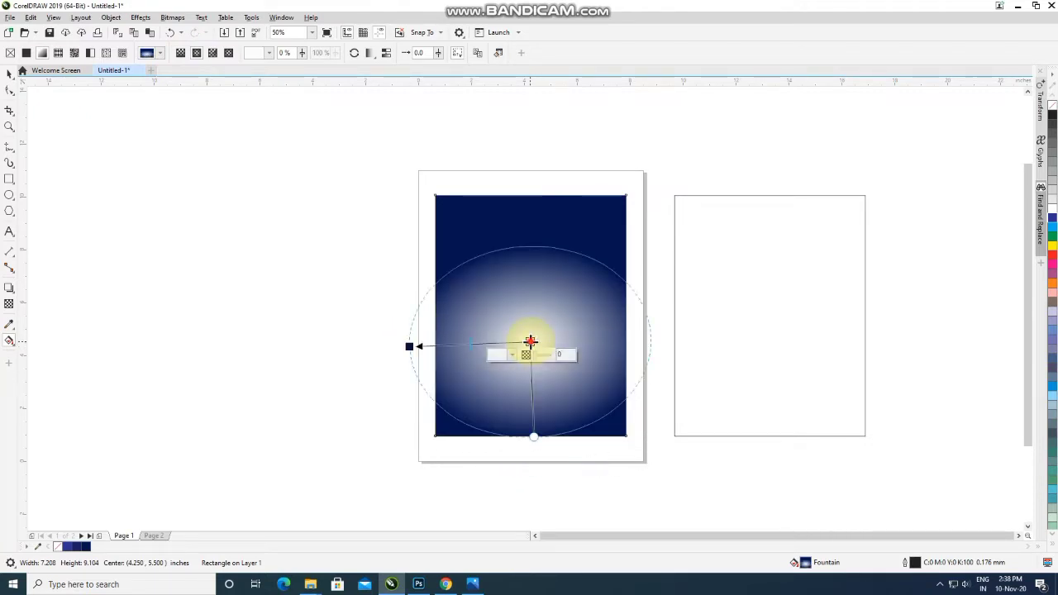
Step: Try several palette colours for the gradient's centre and settle on the muted pinkish purple
left_click(1052, 280)
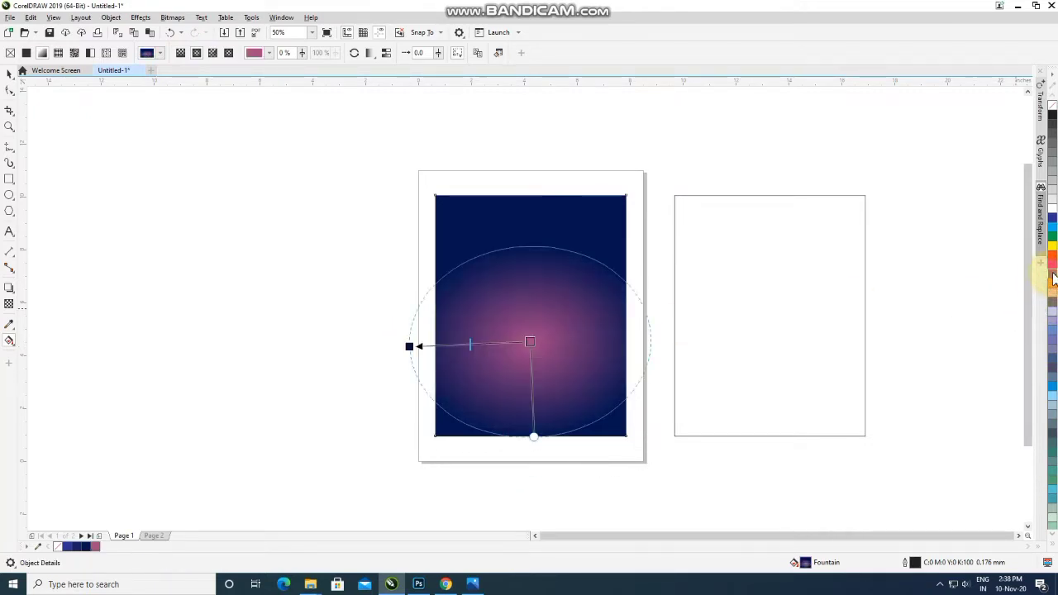
left_click(1053, 264)
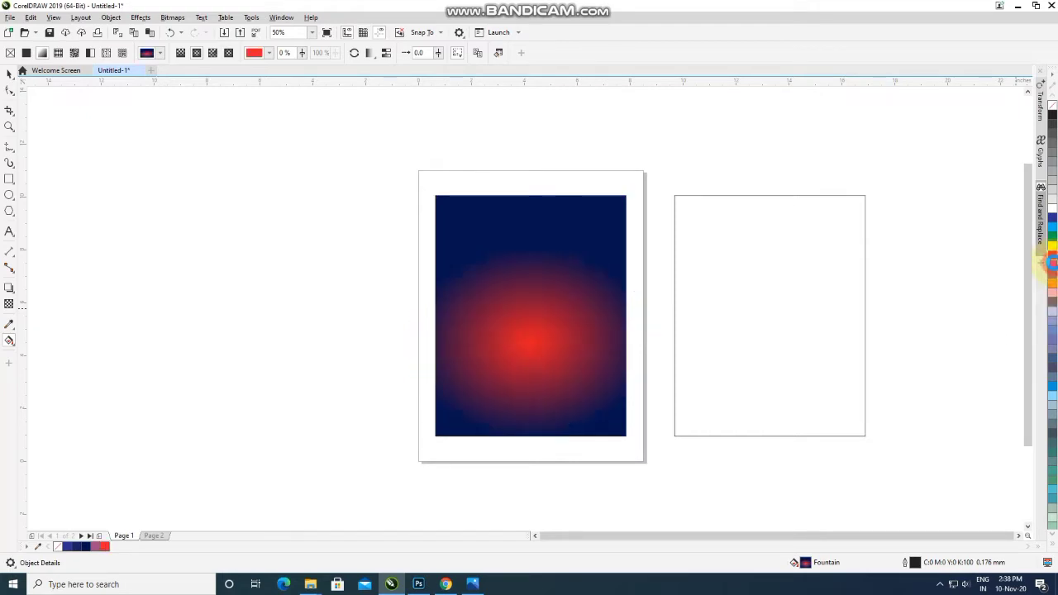
left_click(1053, 268)
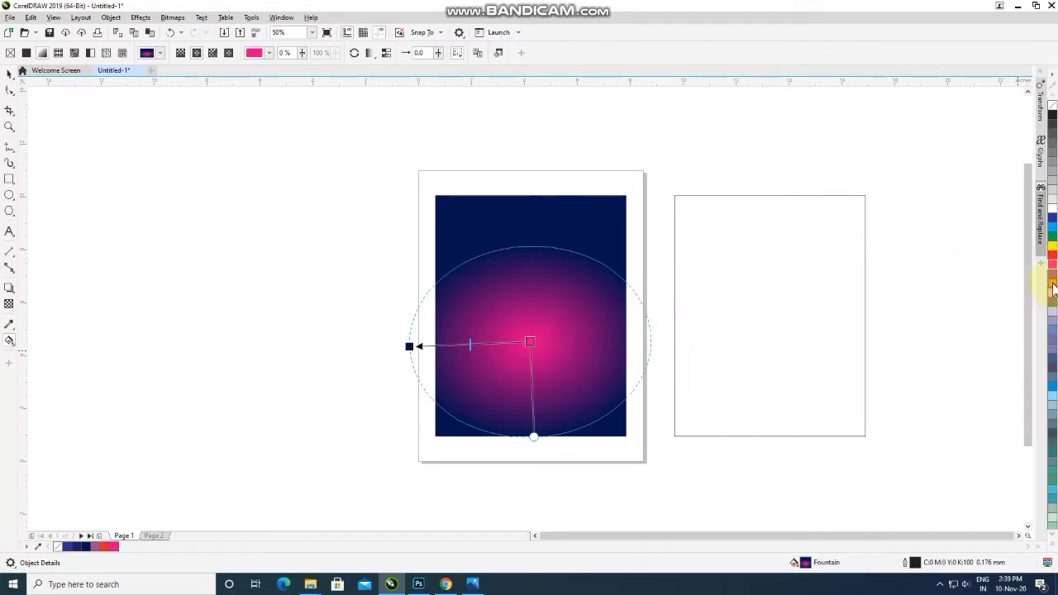
left_click(1052, 282)
left_click(1053, 272)
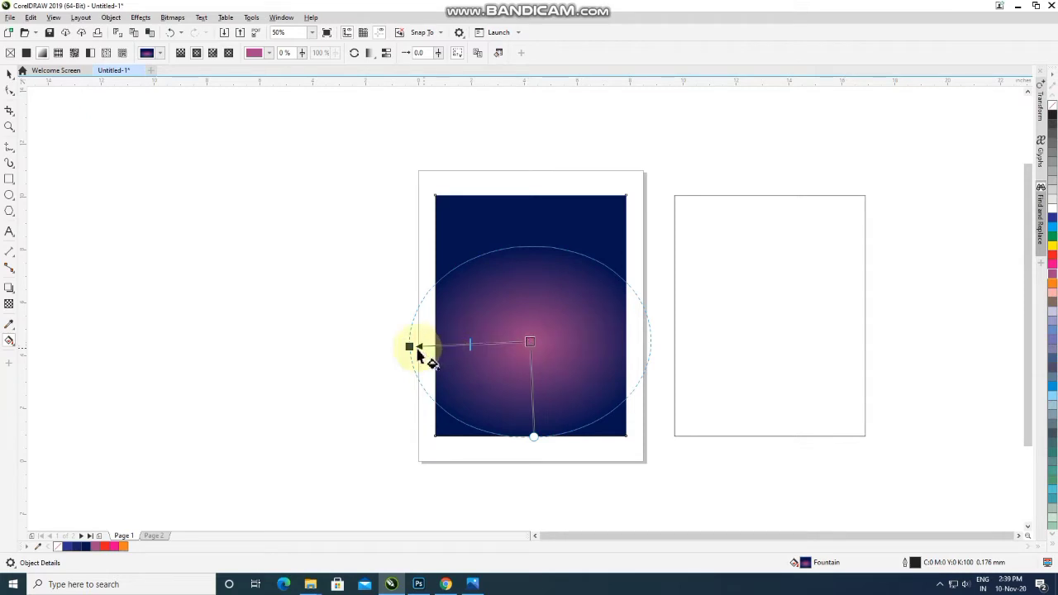
Step: Enlarge the elliptical gradient beyond the rectangle's sides, lower its centre with the axis kept level, and deselect the rectangle
left_click_drag(408, 346, 377, 339)
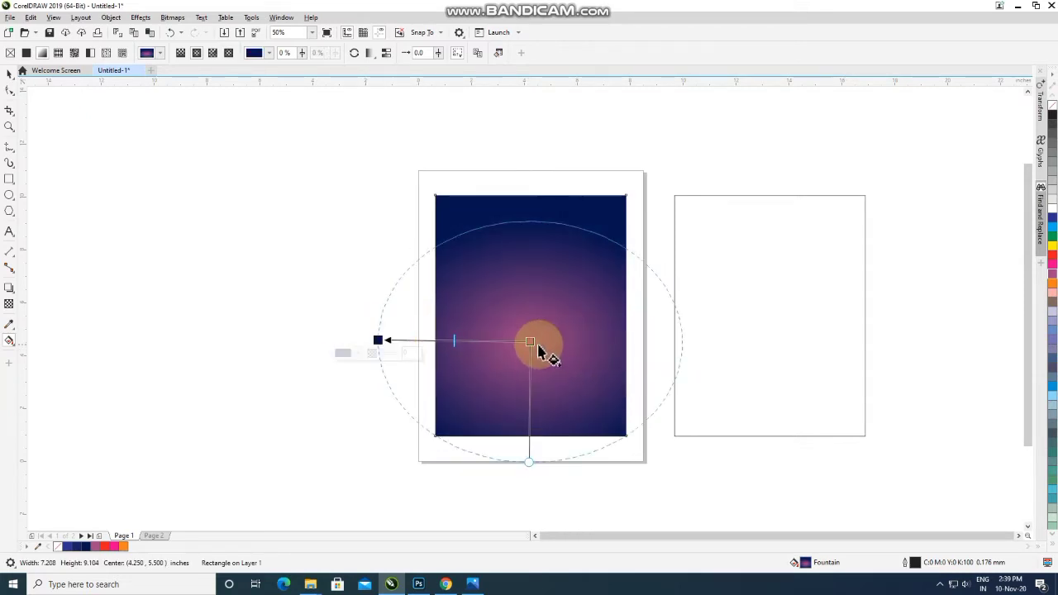
left_click_drag(534, 349, 538, 367)
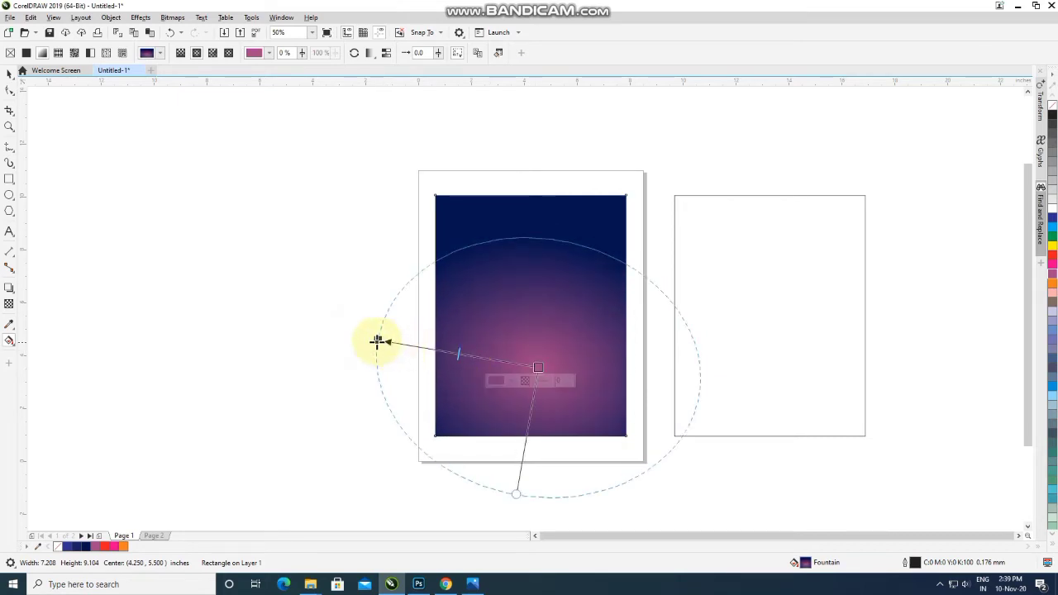
left_click_drag(377, 341, 376, 364)
left_click(543, 364)
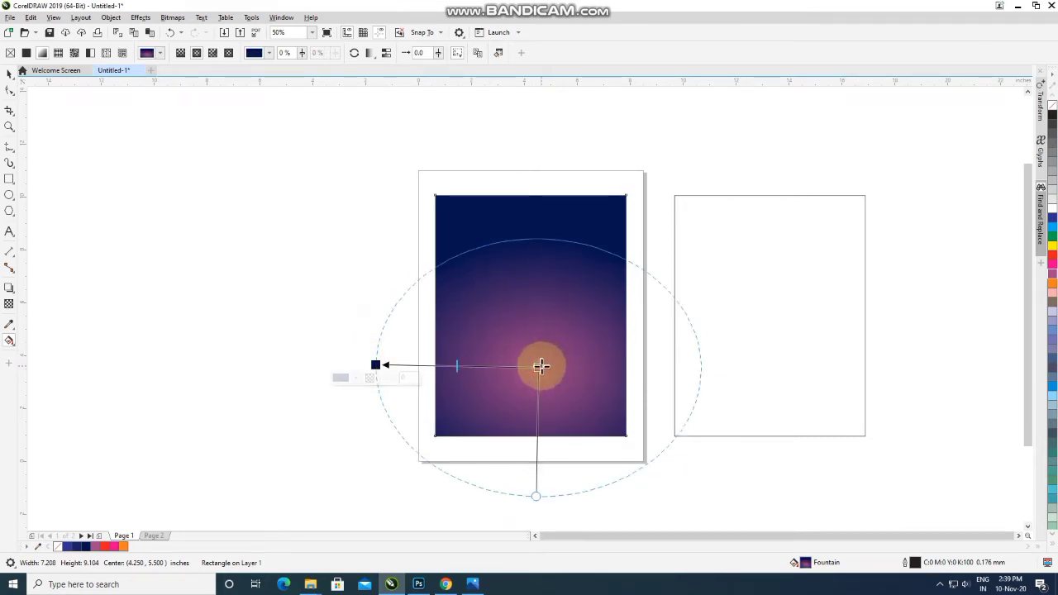
left_click_drag(541, 365, 532, 364)
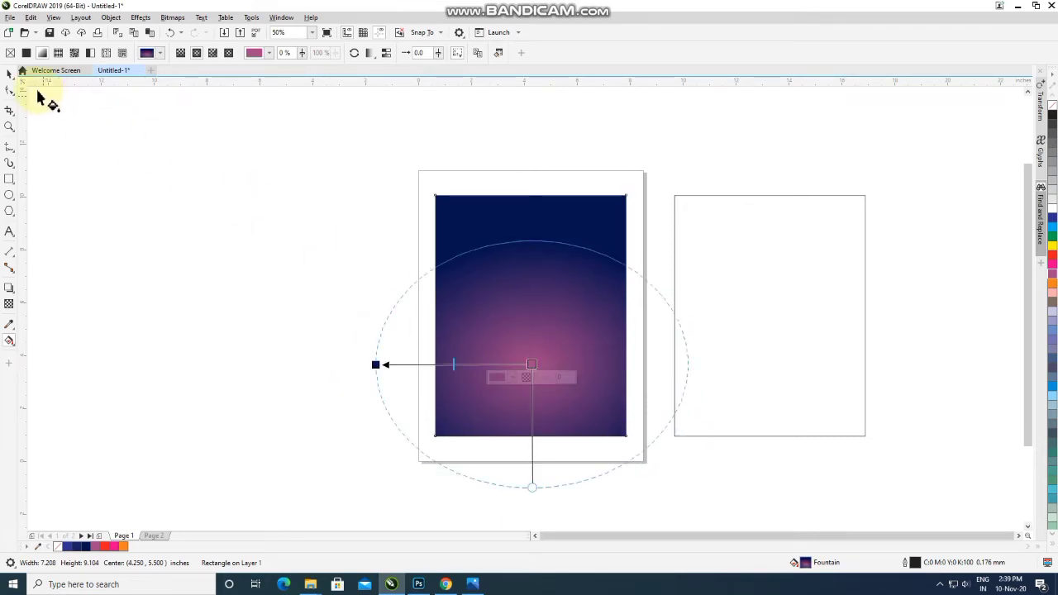
left_click(10, 76)
left_click(220, 224)
scroll(557, 271, "down", 2)
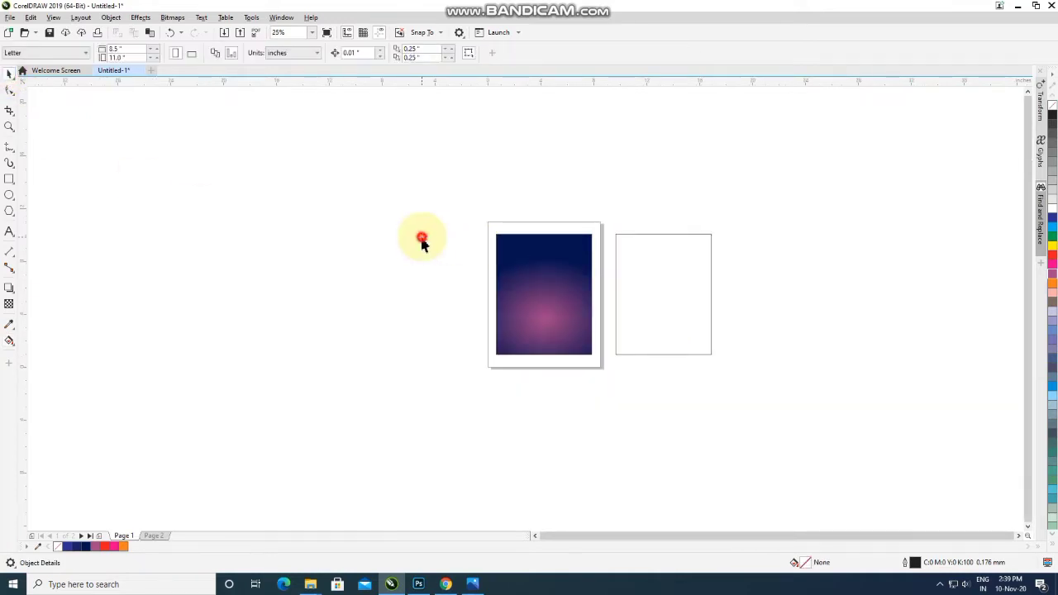
scroll(559, 329, "up", 2)
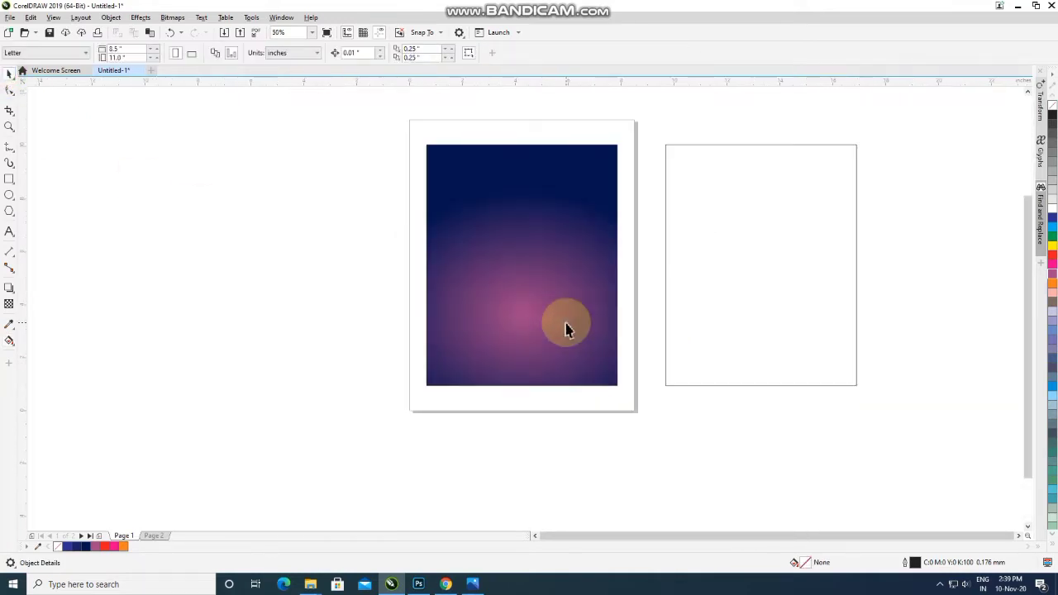
scroll(509, 302, "down", 2)
left_click(517, 243)
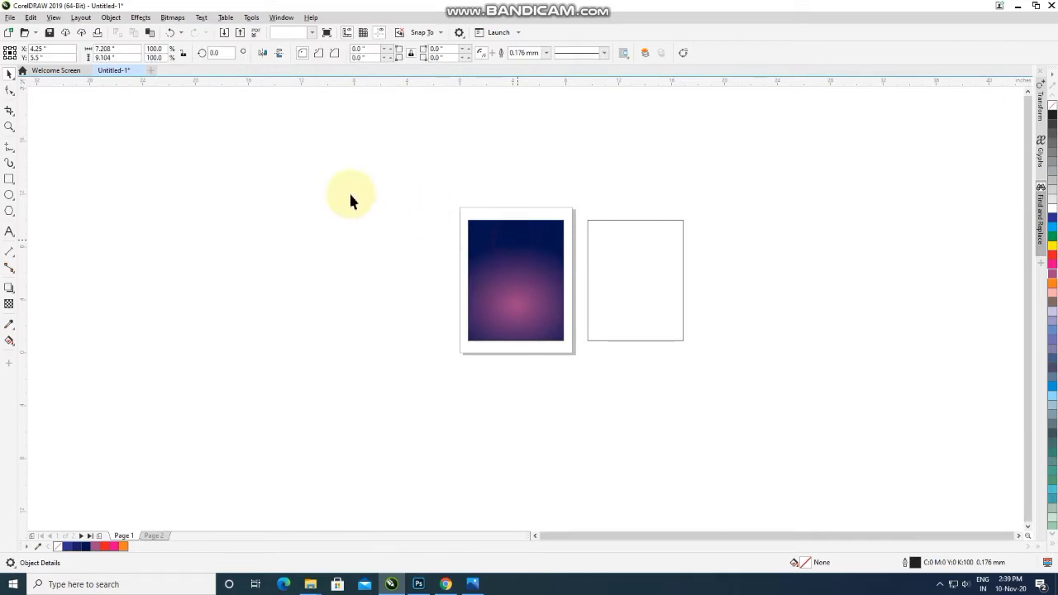
left_click(176, 237)
Step: Draw a circle about 0.229 inches wide in the gradient rectangle's upper-left area, with a magenta fill and no outline
left_click(9, 196)
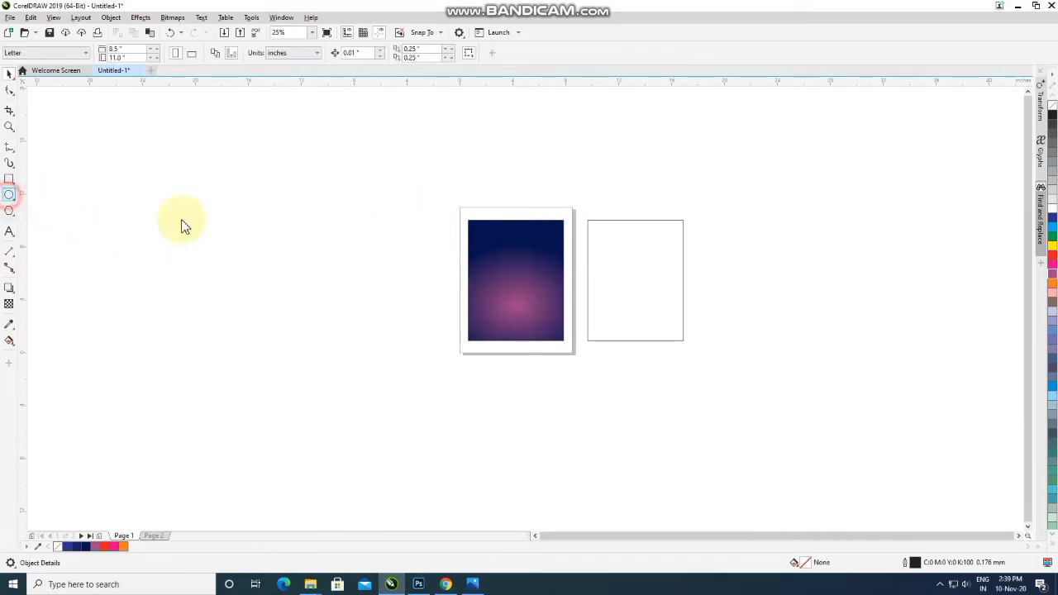
scroll(484, 233, "up", 2)
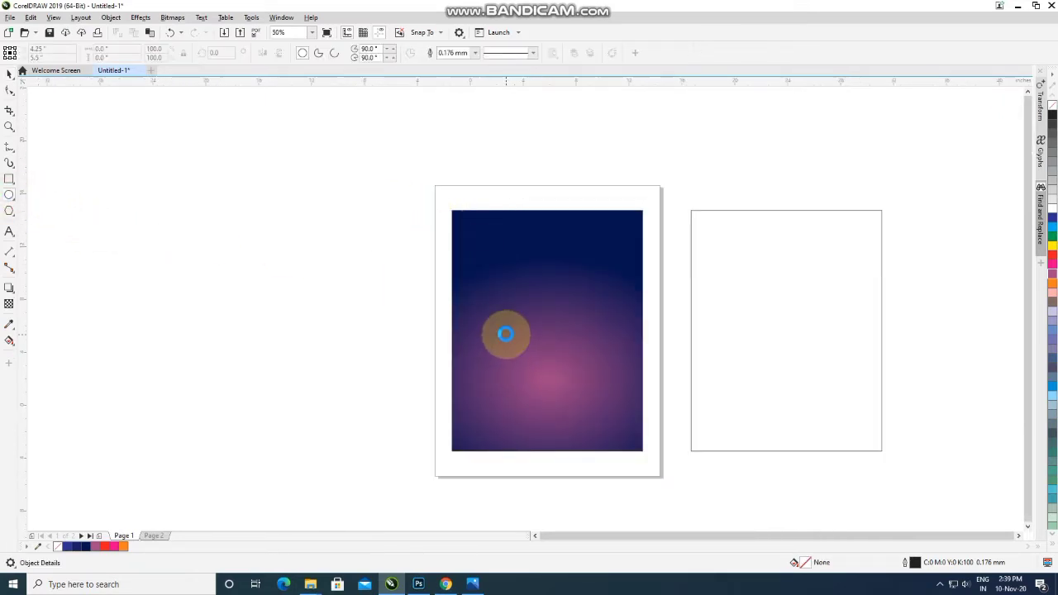
scroll(502, 333, "down", 2)
scroll(503, 389, "up", 2)
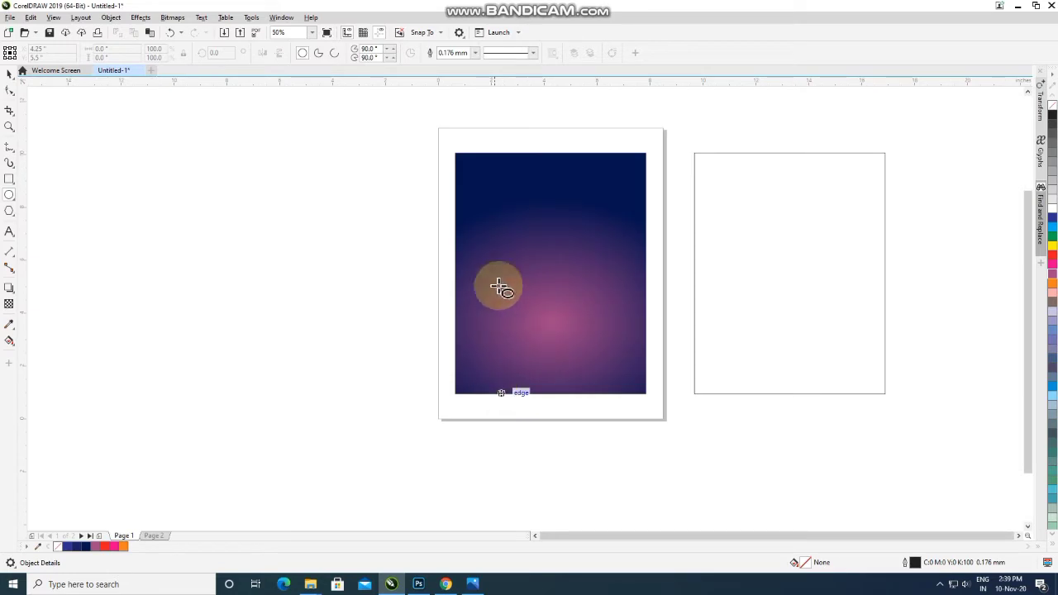
left_click_drag(491, 198, 492, 200)
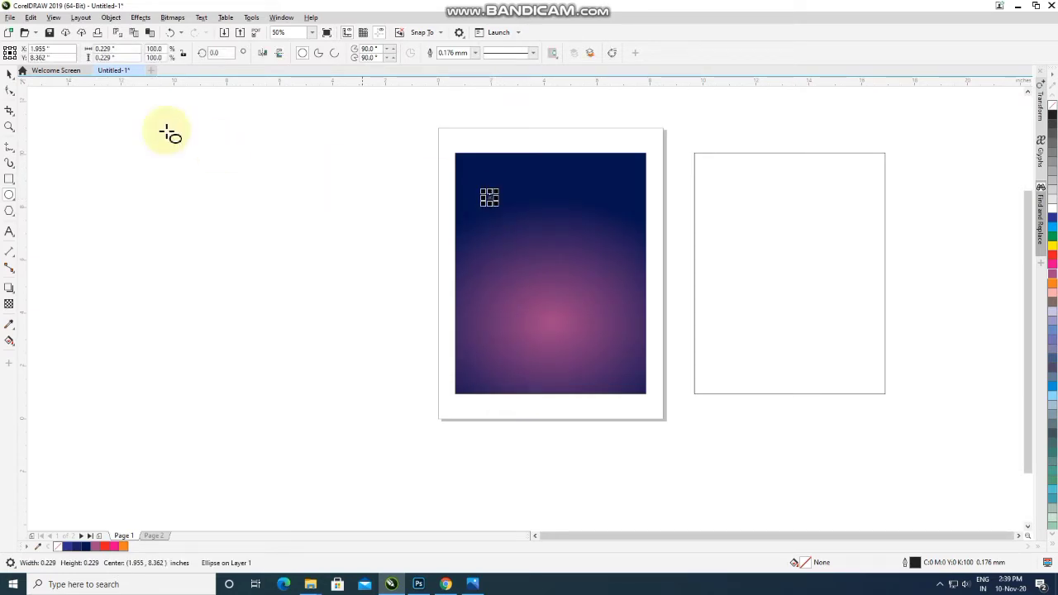
scroll(467, 154, "up", 2)
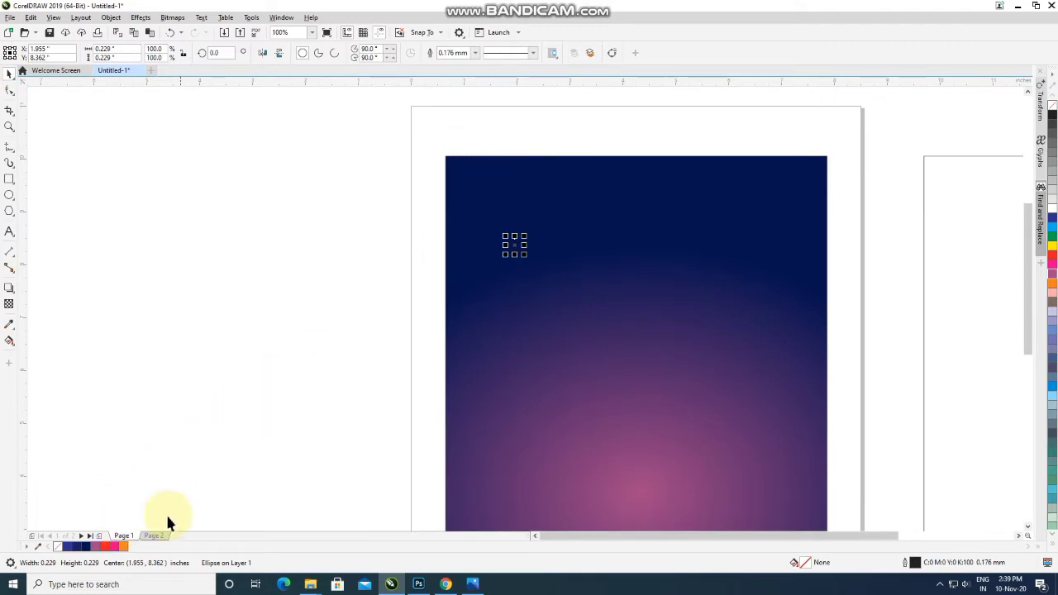
right_click(57, 547)
Step: Apply a uniform transparency of 50 to the magenta circle, trying the Overlay merge mode and settling on Add
left_click(10, 304)
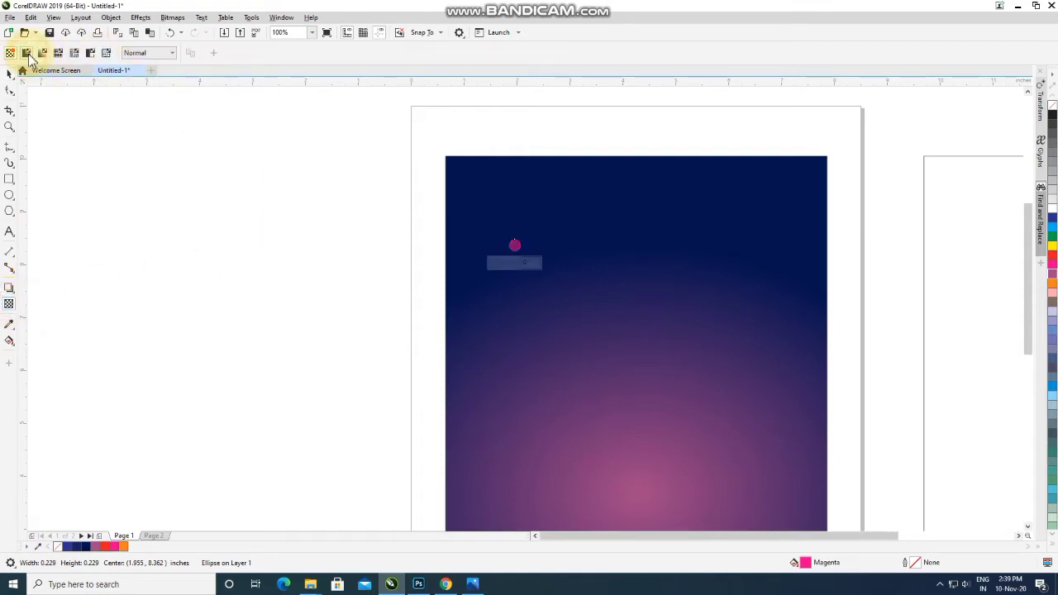
left_click(27, 53)
left_click(142, 56)
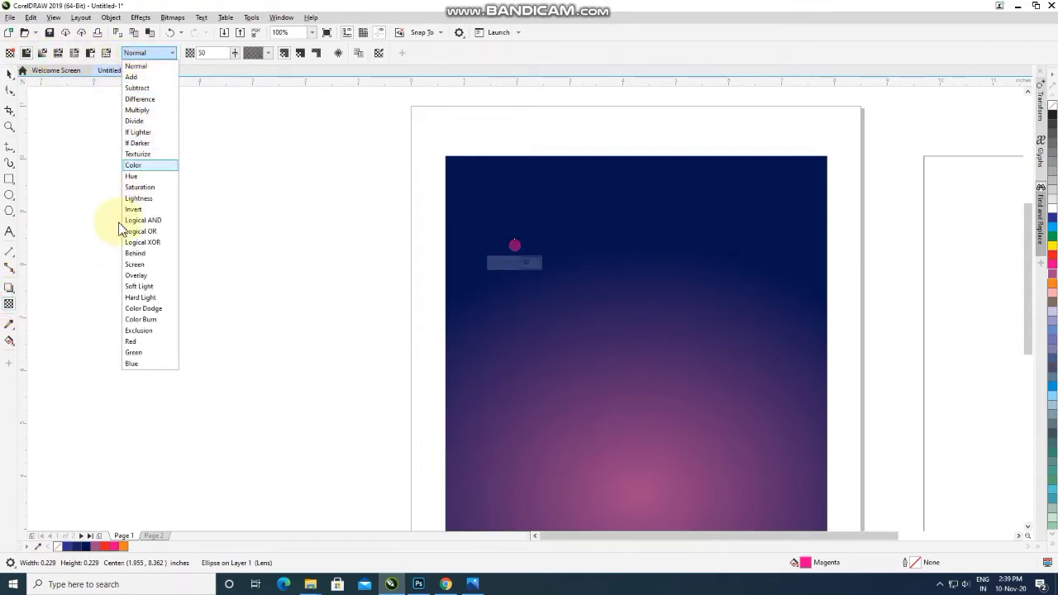
left_click(135, 275)
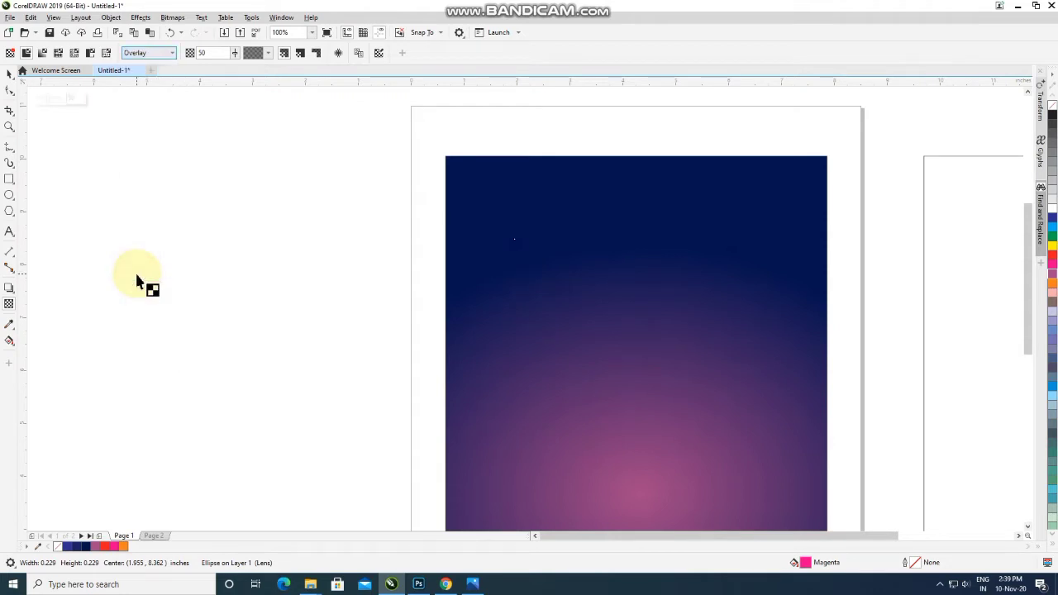
left_click(146, 55)
left_click(146, 77)
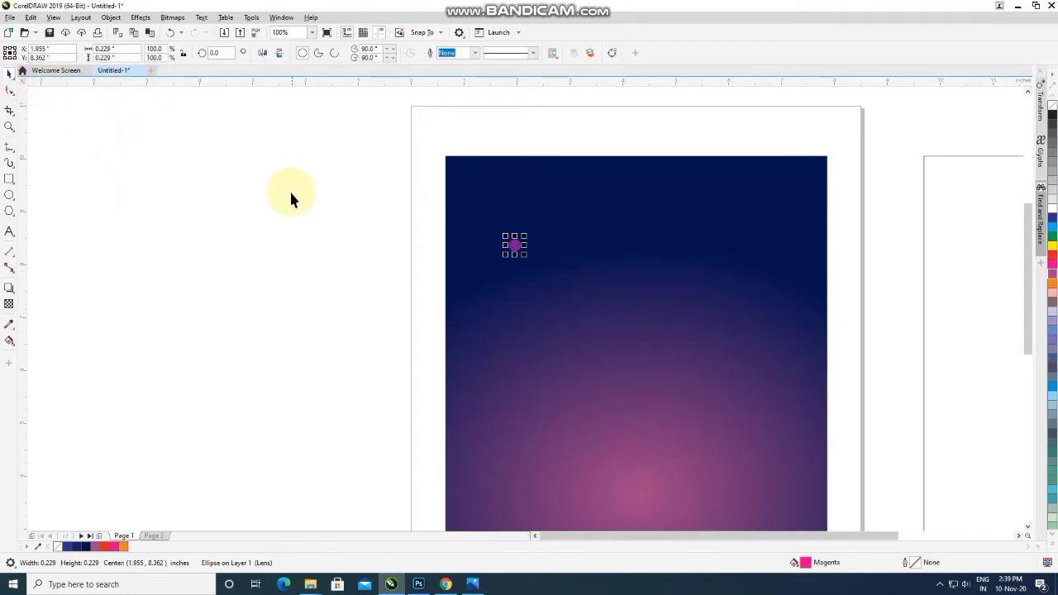
Step: Place three copies of the magenta circle across the gradient rectangle's upper area, shrinking the one near the upper-right corner to about 0.115 inches
left_click_drag(289, 191, 545, 297)
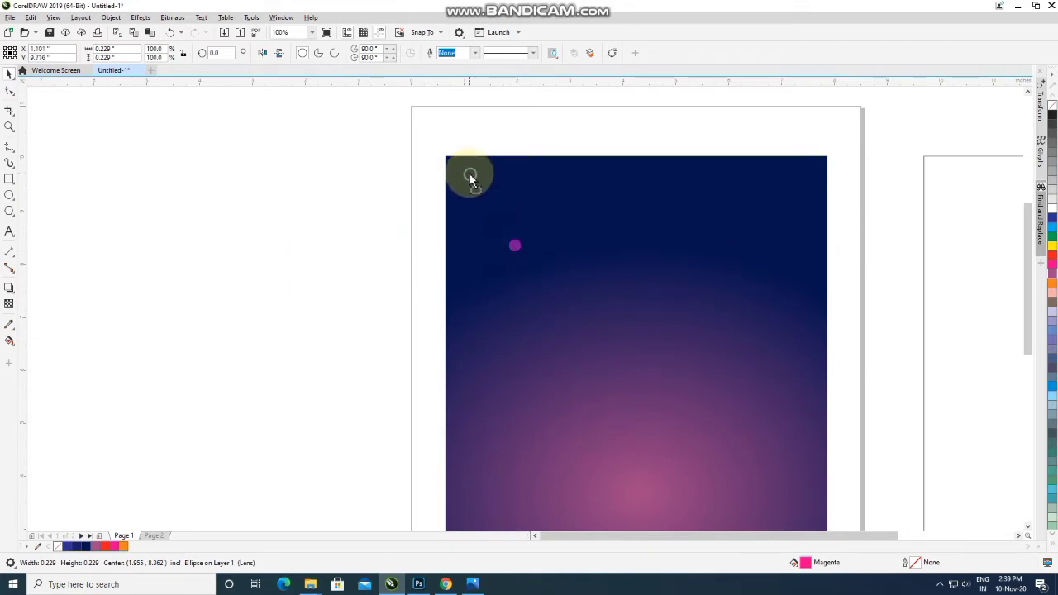
left_click_drag(468, 178, 530, 188)
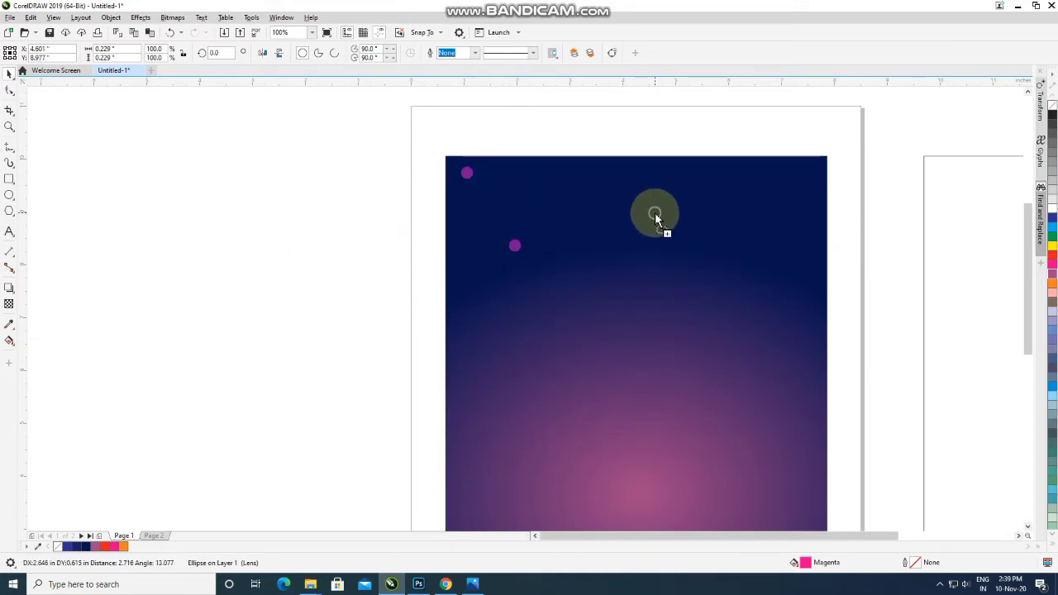
left_click_drag(789, 288, 793, 201)
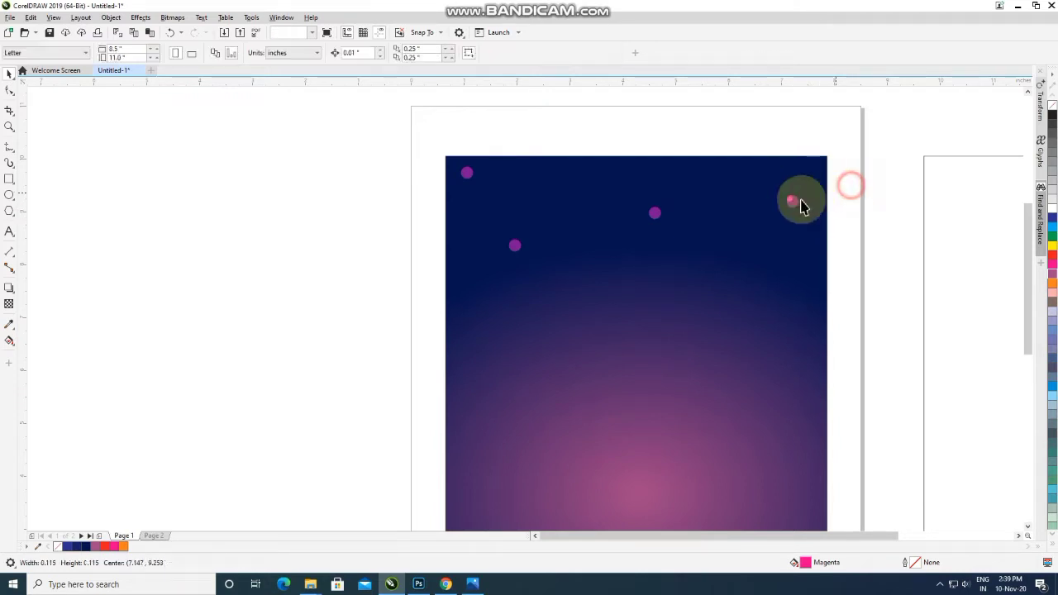
left_click_drag(793, 204, 802, 220)
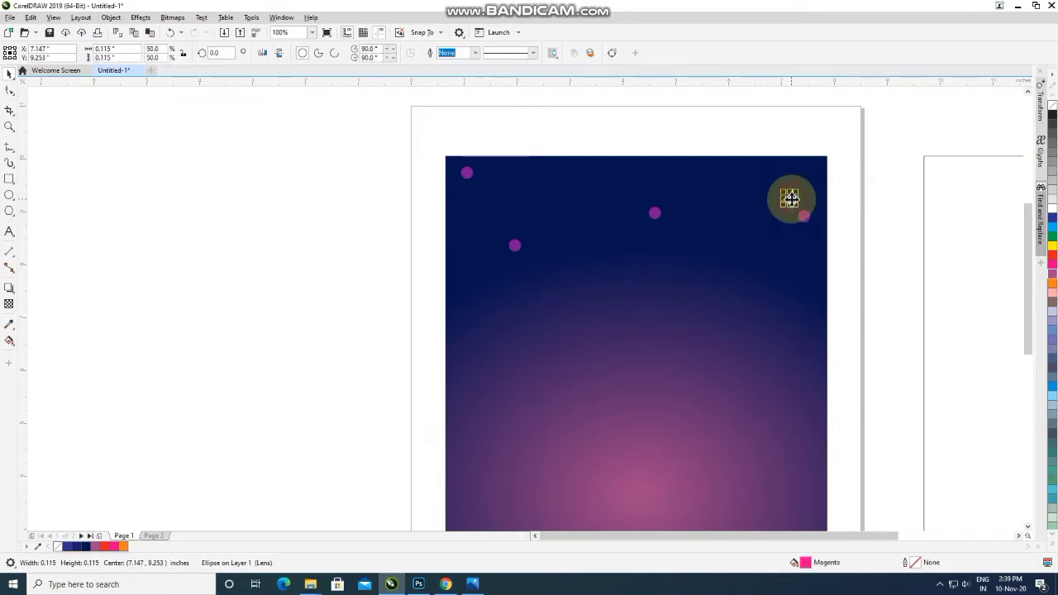
key("ctrl+z")
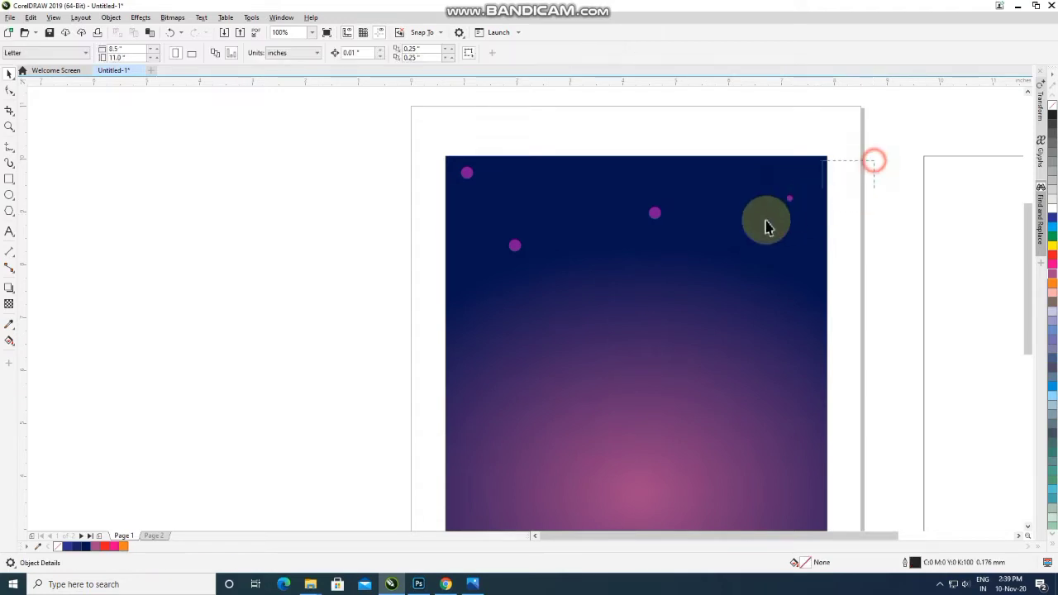
Step: Scatter light pink and white copies of the small 0.115-inch circle over the rectangle's upper half and deselect them
left_click_drag(781, 184, 520, 324)
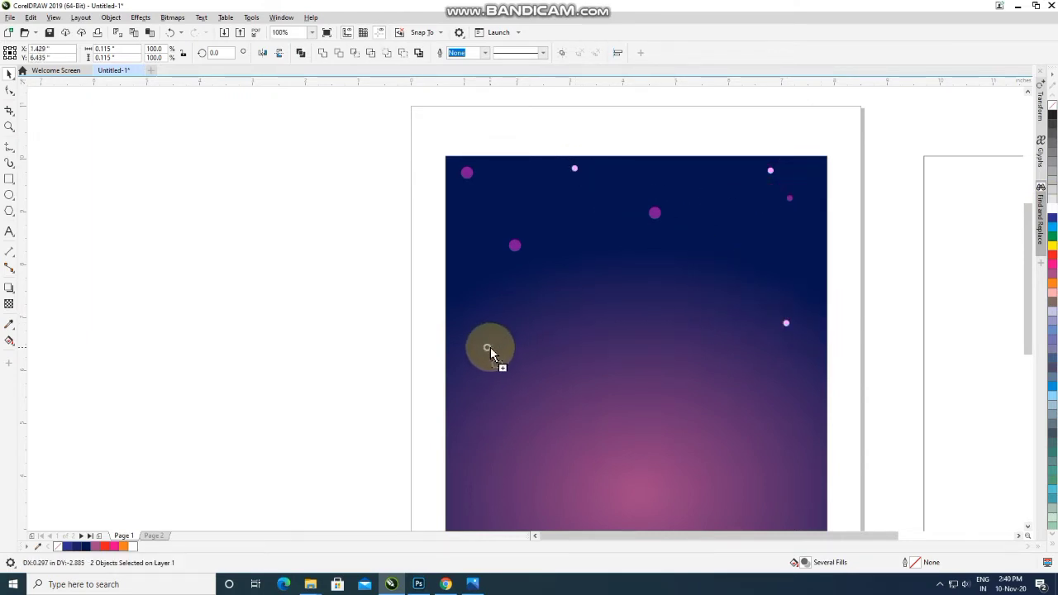
left_click_drag(701, 264, 756, 225)
key("space")
left_click(248, 193)
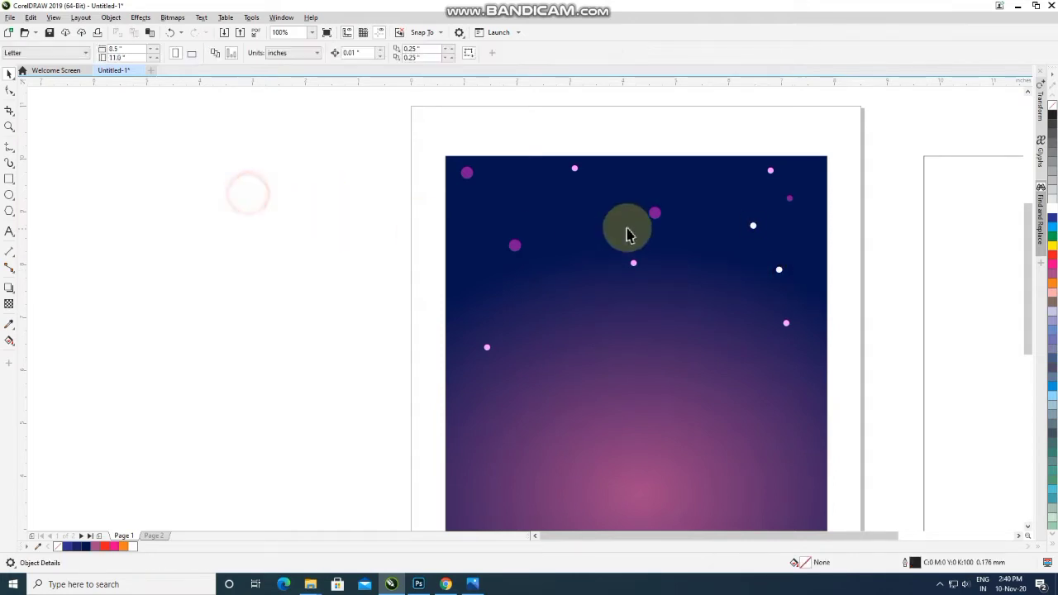
scroll(627, 228, "down", 1)
scroll(472, 245, "down", 1)
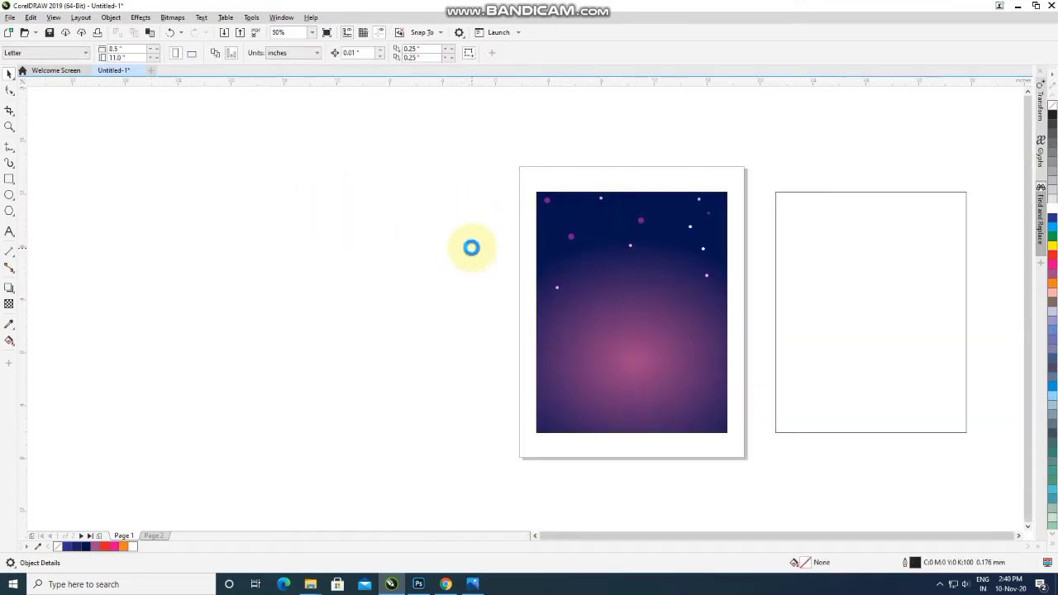
left_click(691, 268)
left_click(399, 224)
scroll(560, 289, "up", 1)
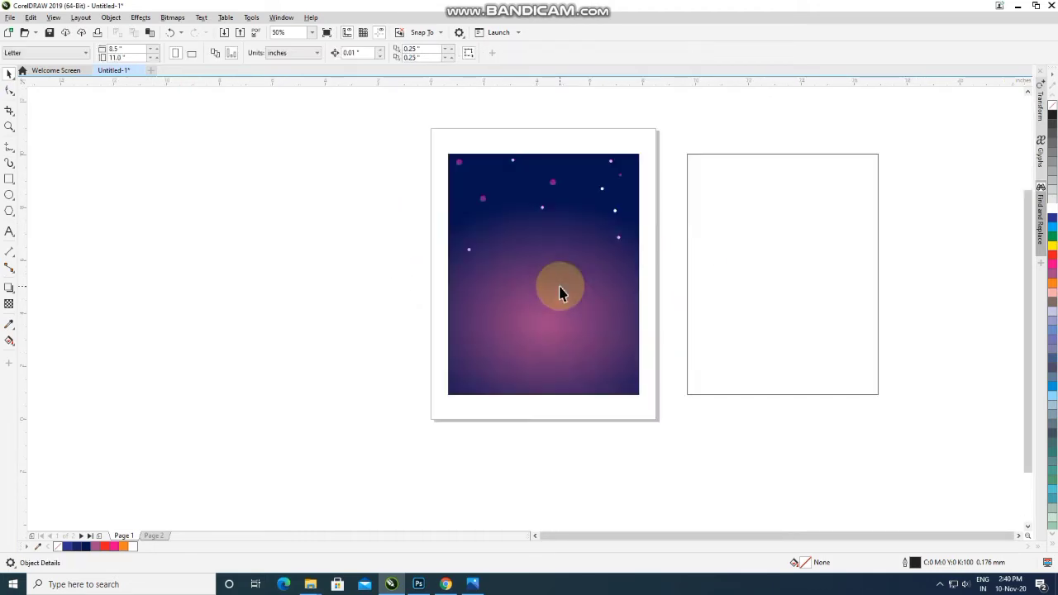
Step: Bring the wooden wall image from page 2 onto page 1 over the rectangle's lower-left area, scaled to about 5.024 × 7.113 inches
left_click(153, 536)
scroll(395, 362, "down", 1)
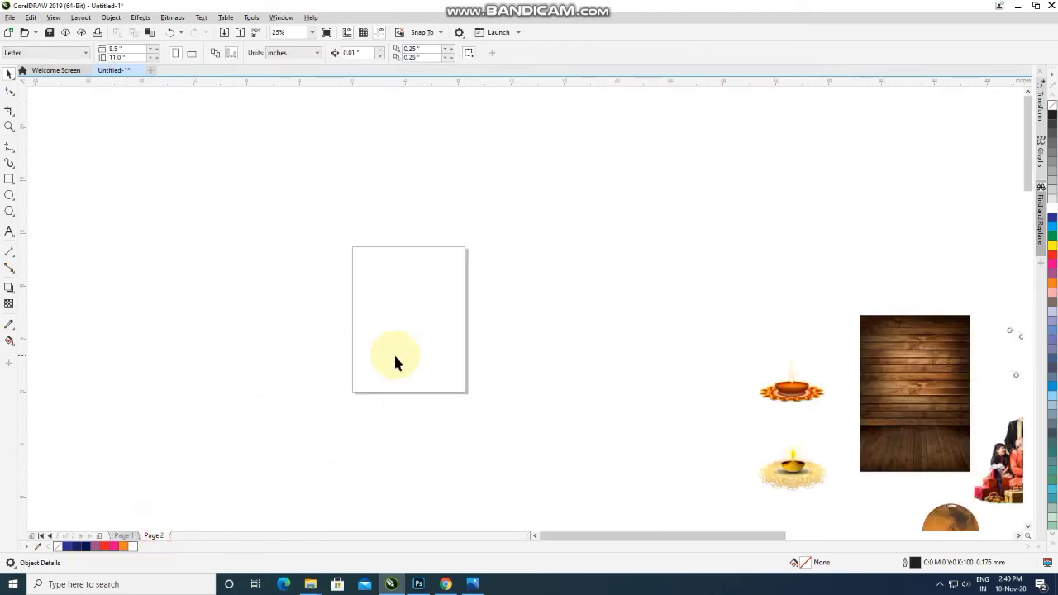
left_click_drag(878, 422, 232, 319)
left_click(422, 53)
left_click(440, 53)
left_click(488, 137)
left_click(385, 338)
left_click_drag(250, 357, 431, 431)
left_click_drag(472, 479, 415, 436)
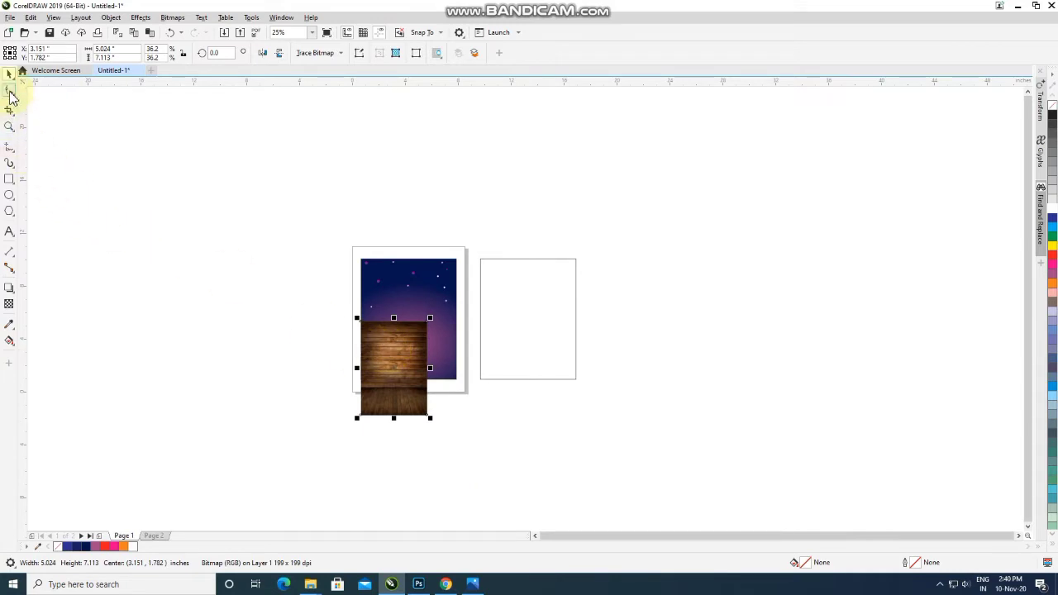
Step: Trim the wooden image from its upper edge with the Shape tool to a height of about 4.884 inches
left_click(9, 91)
scroll(368, 337, "up", 2)
left_click_drag(321, 297, 501, 357)
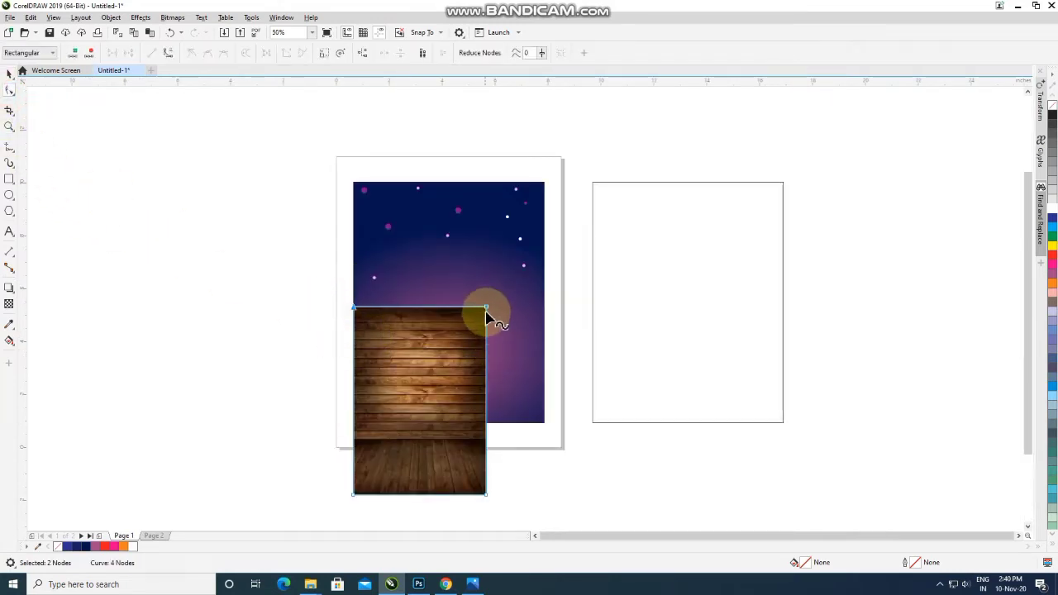
left_click_drag(487, 318, 484, 367)
left_click(9, 74)
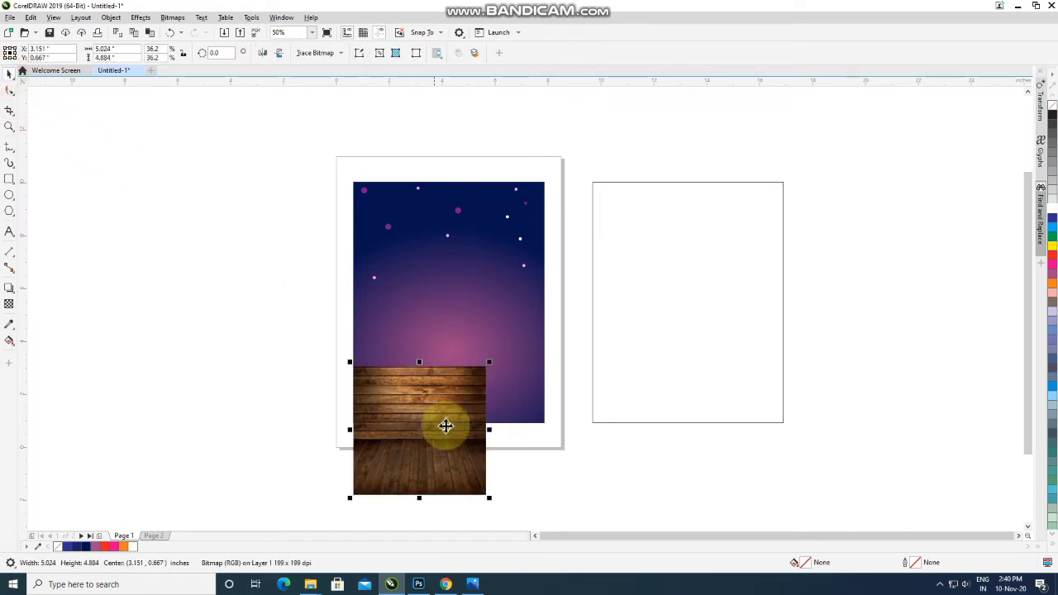
Step: Move the wooden image over the rectangle's lower part and stretch it to the rectangle's width, about 7.26 × 5.56 inches
left_click_drag(443, 425, 526, 365)
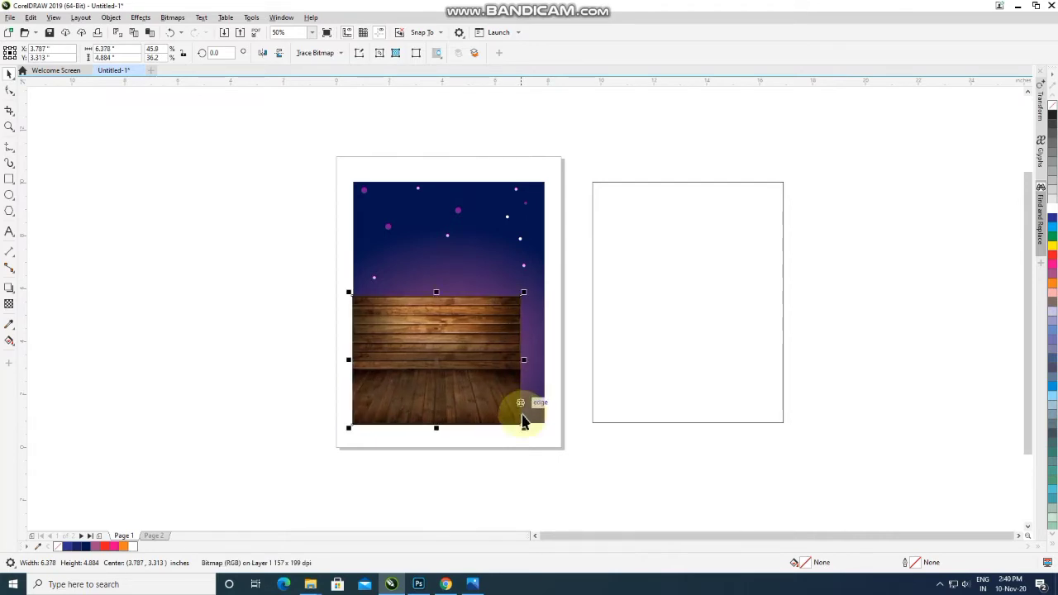
left_click_drag(523, 428, 559, 450)
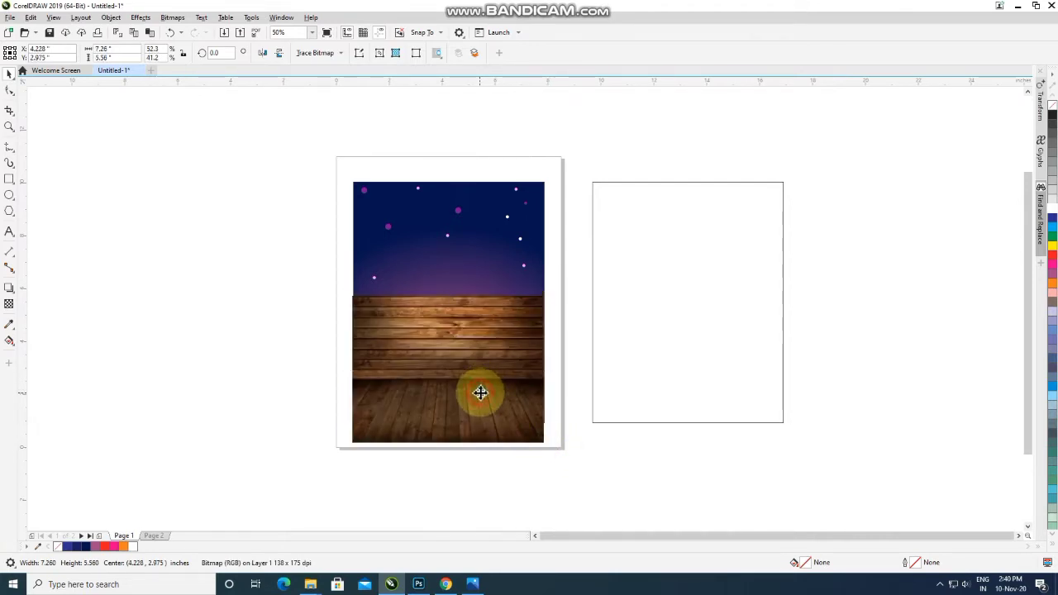
left_click_drag(480, 392, 474, 385)
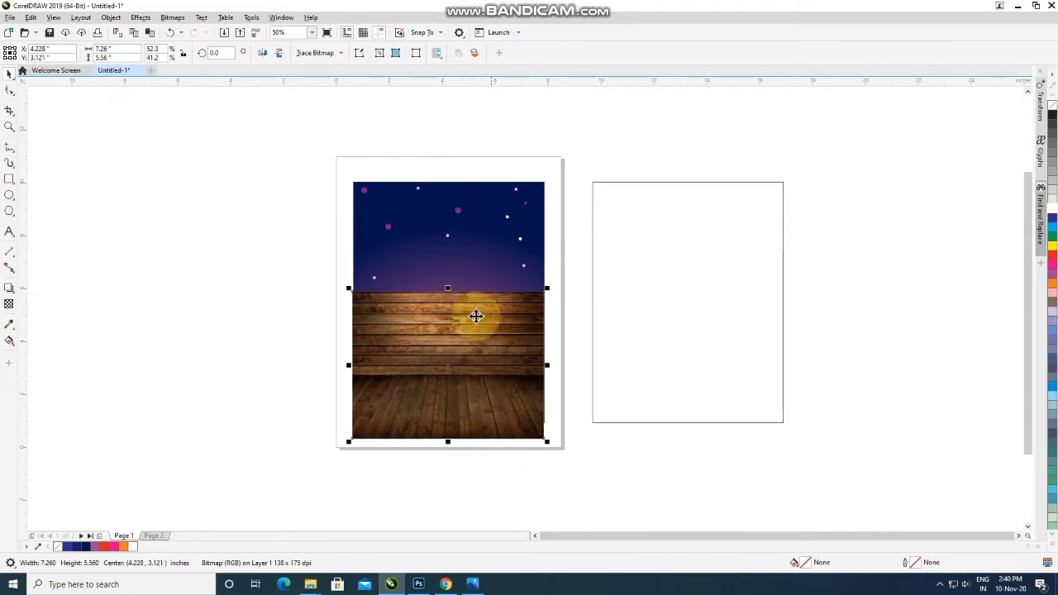
Step: Align the wooden image's bottom edge with the gradient rectangle's bottom edge and reselect only the image
left_click(450, 269, "shift")
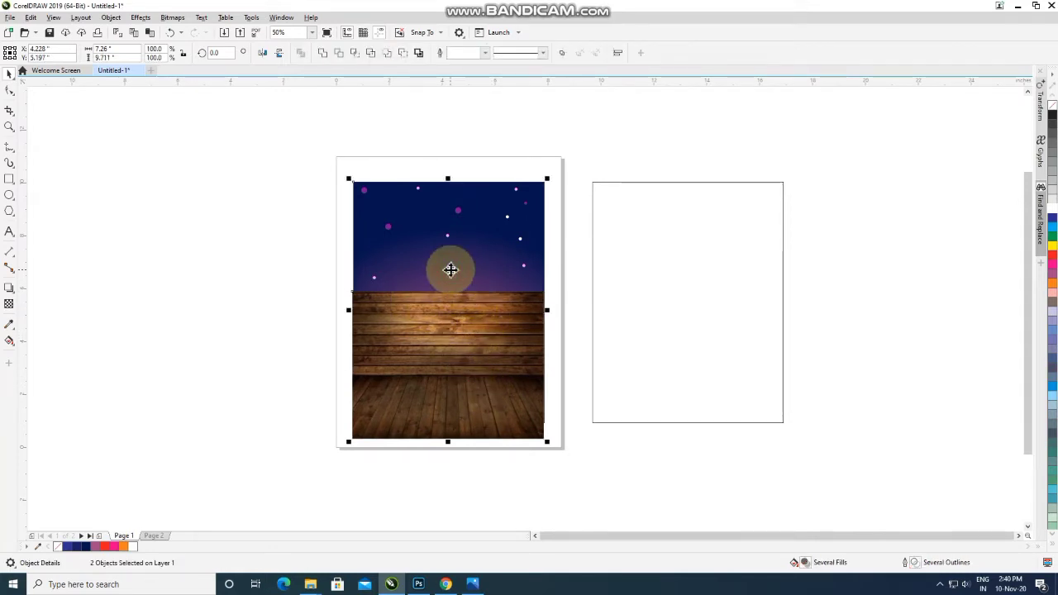
key("b")
left_click(644, 353)
left_click(491, 341)
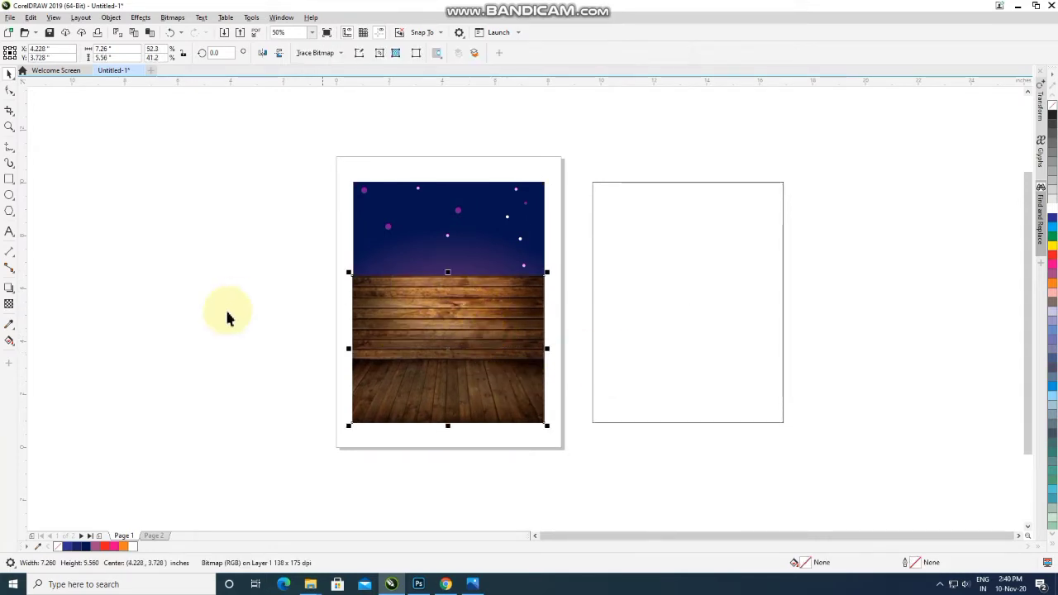
Step: Apply a vertical linear transparency that fades the wooden image's upper edge into the gradient, and deselect it
left_click(11, 304)
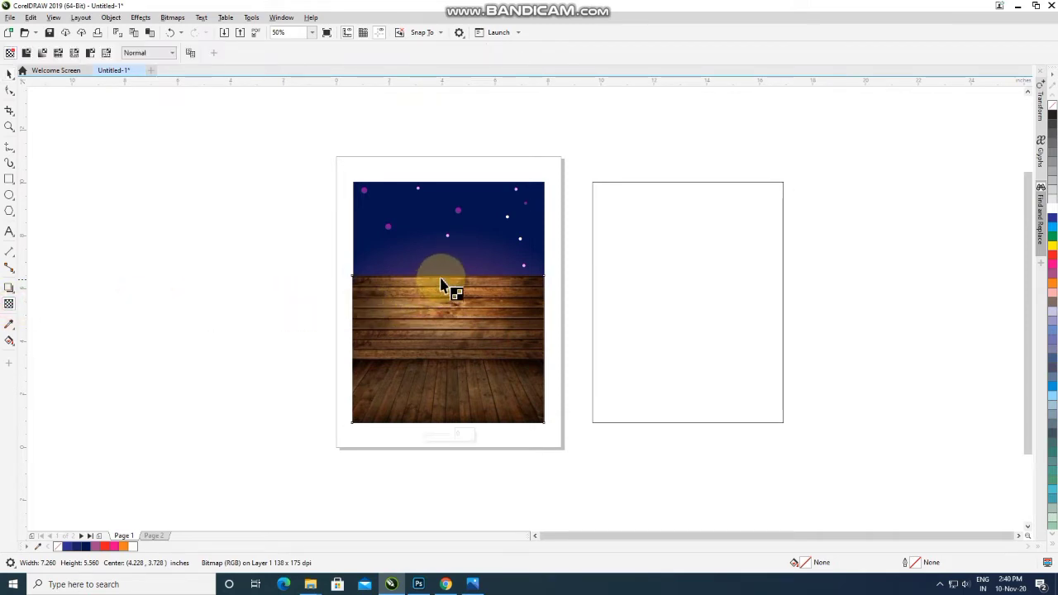
left_click_drag(446, 314, 423, 324)
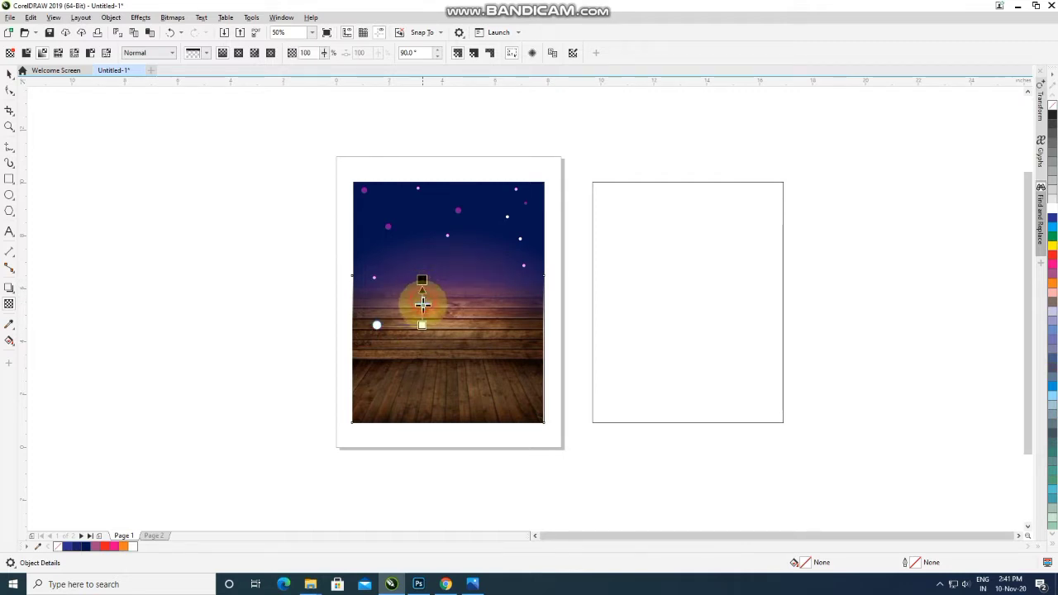
left_click(16, 74)
left_click(152, 221)
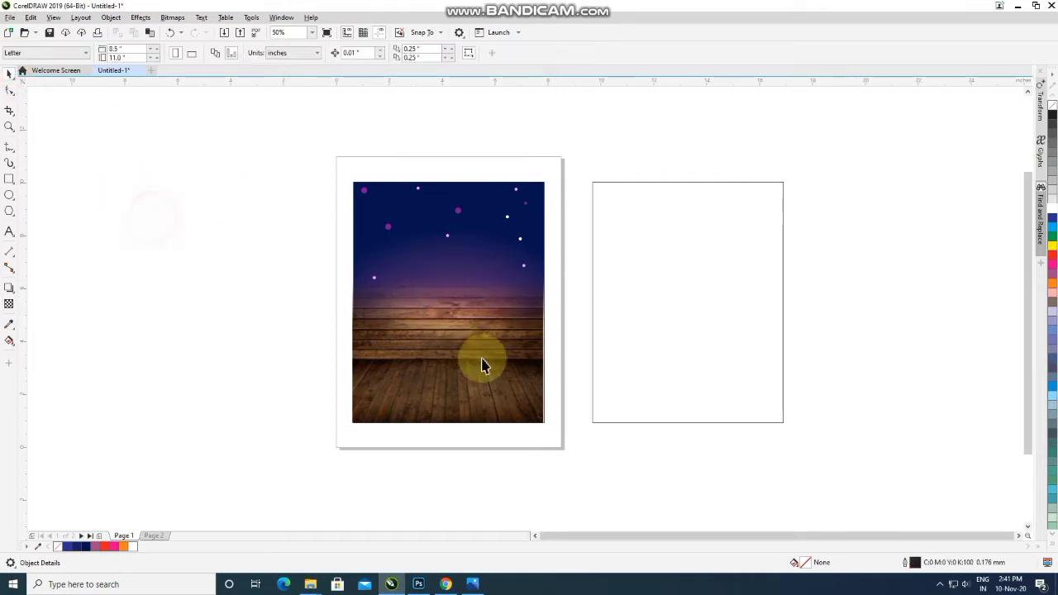
Step: Lower the wooden image slightly past the rectangle's bottom edge and PowerClip it inside the gradient rectangle
left_click_drag(434, 376, 447, 400)
right_click(448, 400)
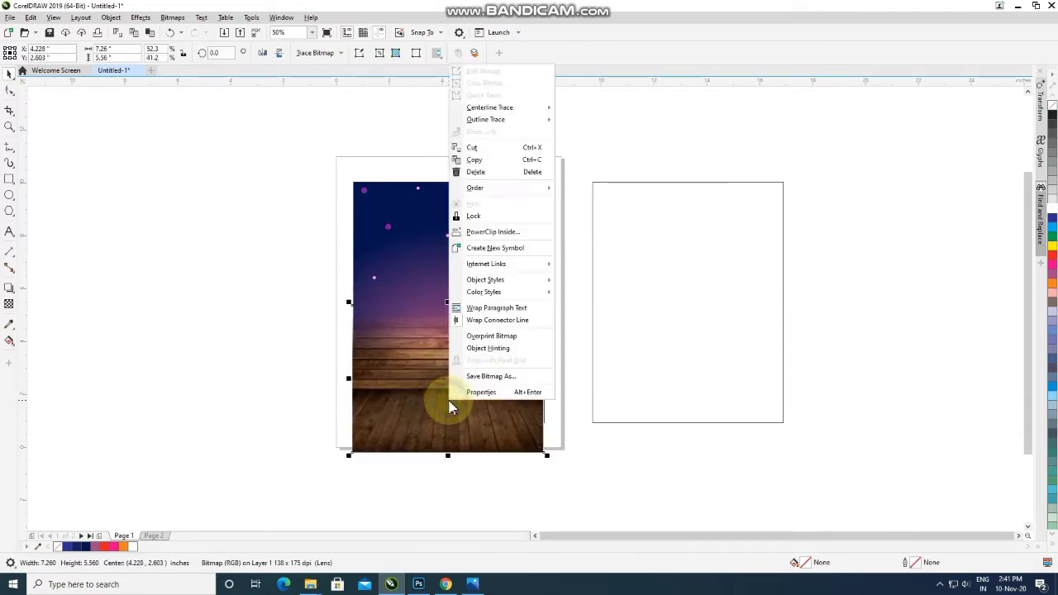
left_click(491, 234)
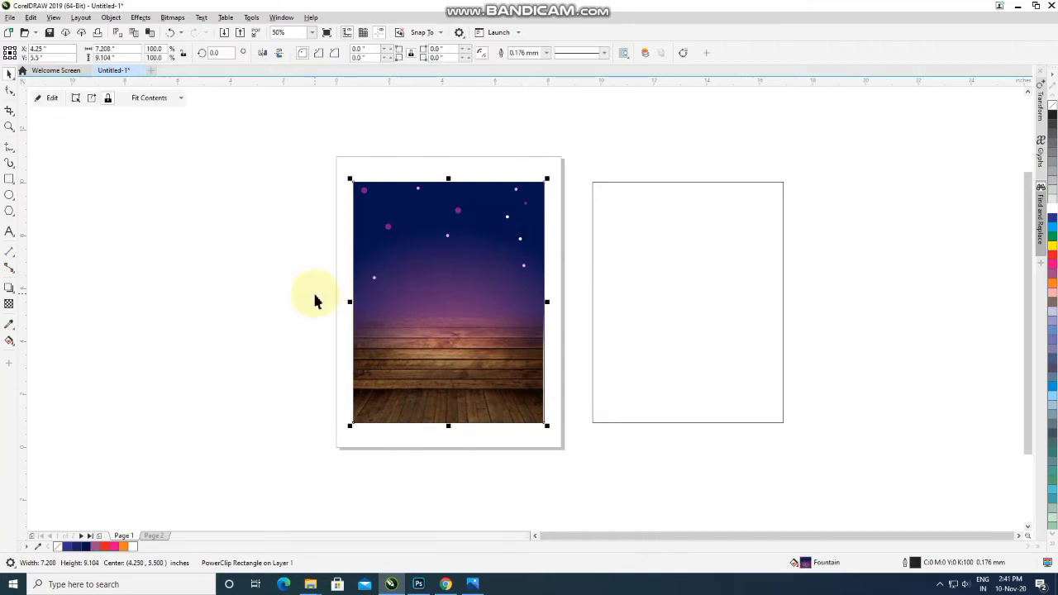
left_click(465, 424)
scroll(426, 369, "down", 1)
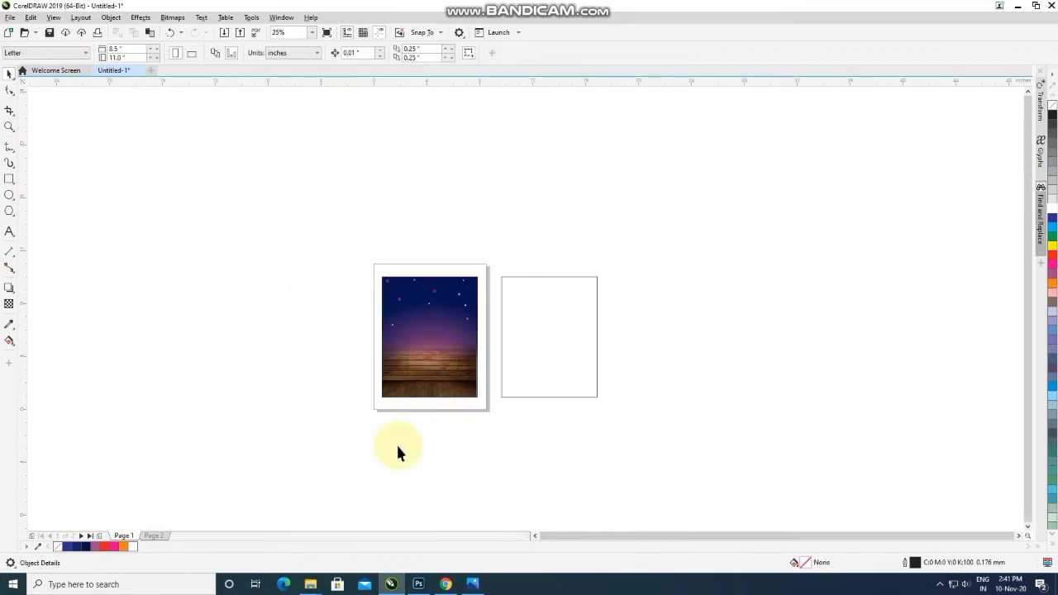
Step: Bring the family photo from page 2 onto page 1, scale it to 50%, and position it over the wooden floor
left_click(153, 535)
left_click(577, 425)
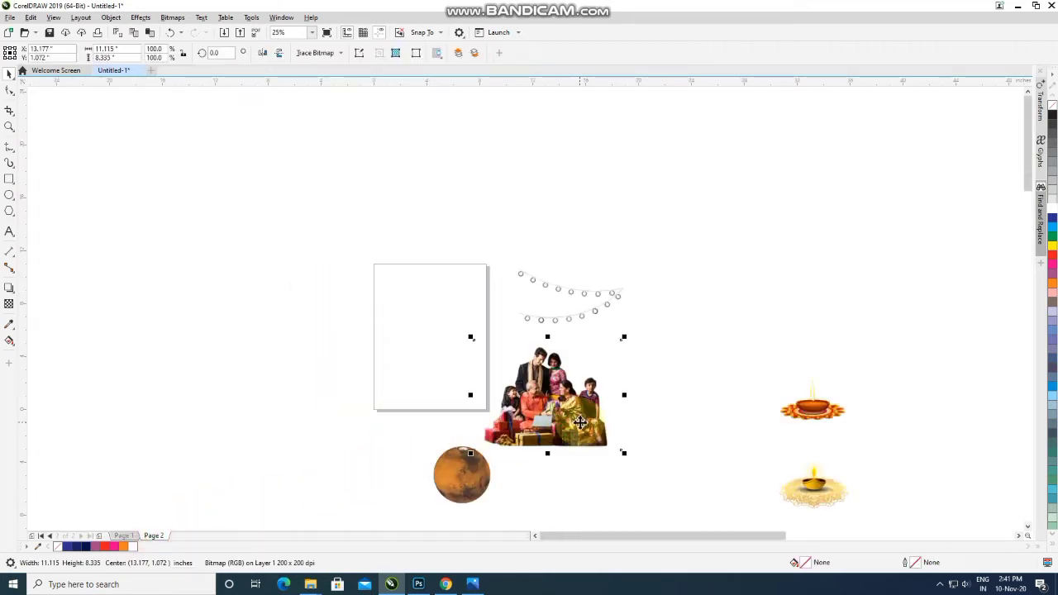
left_click_drag(577, 425, 467, 345)
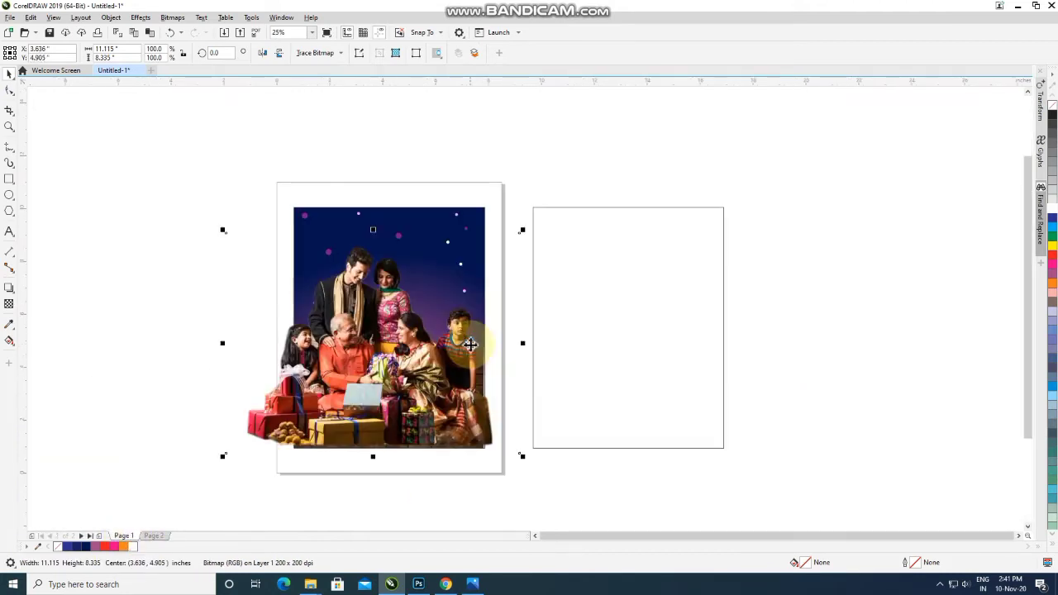
left_click_drag(524, 231, 380, 341)
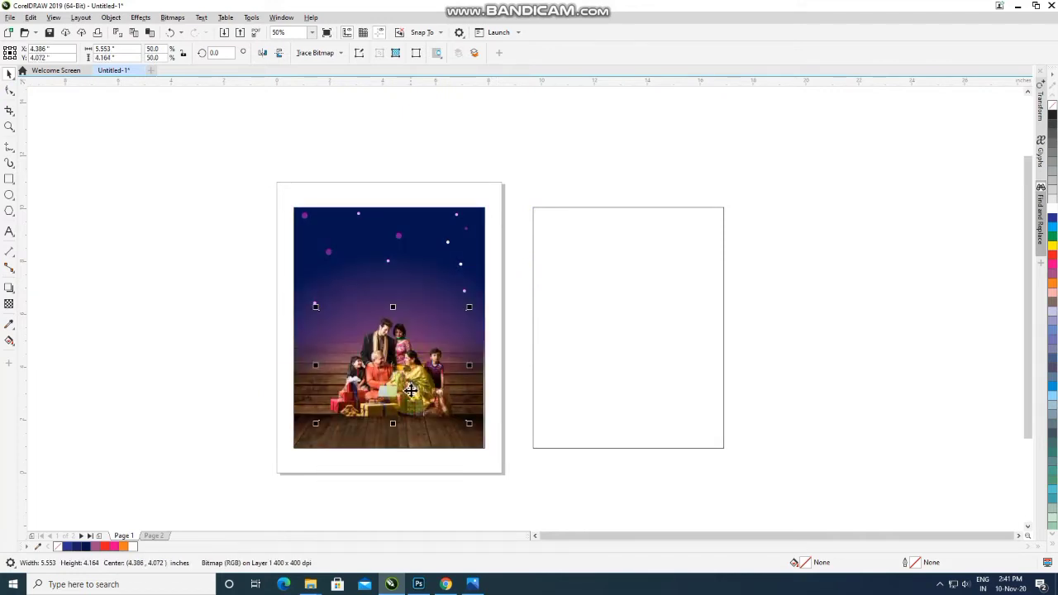
scroll(397, 372, "up", 2)
left_click_drag(413, 401, 413, 376)
scroll(418, 373, "down", 2)
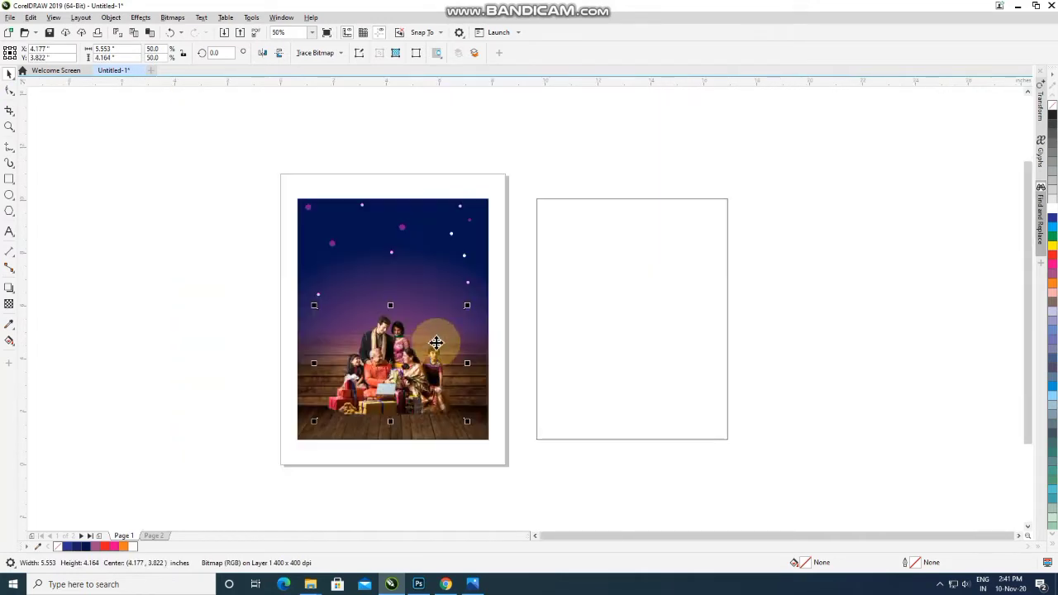
Step: Enlarge the family photo proportionally to about 7.642 × 5.731 inches and nudge it into place just above the rectangle's bottom edge
left_click_drag(467, 306, 479, 285)
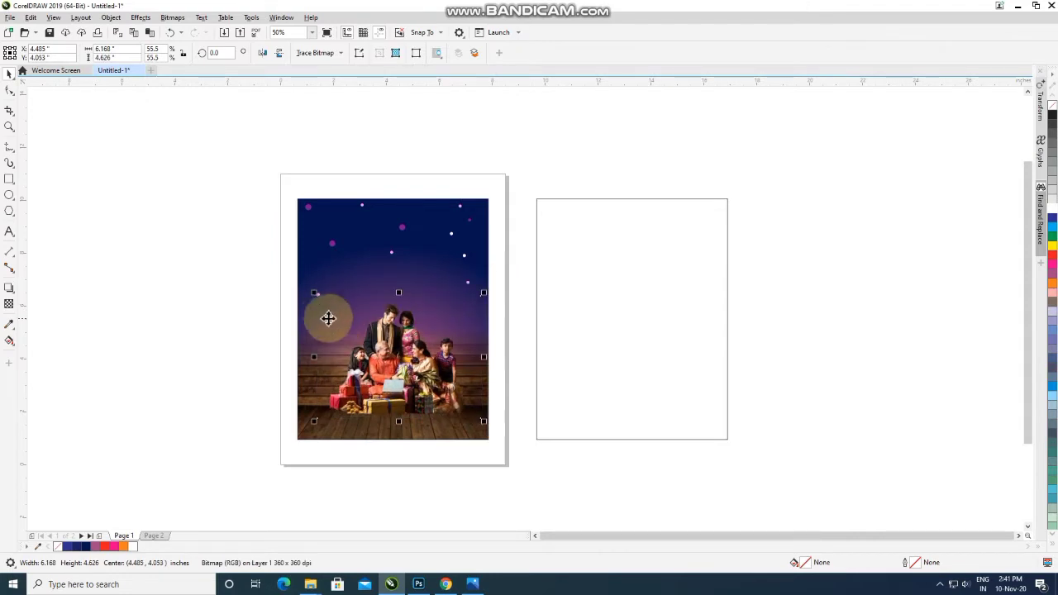
left_click_drag(307, 289, 290, 275)
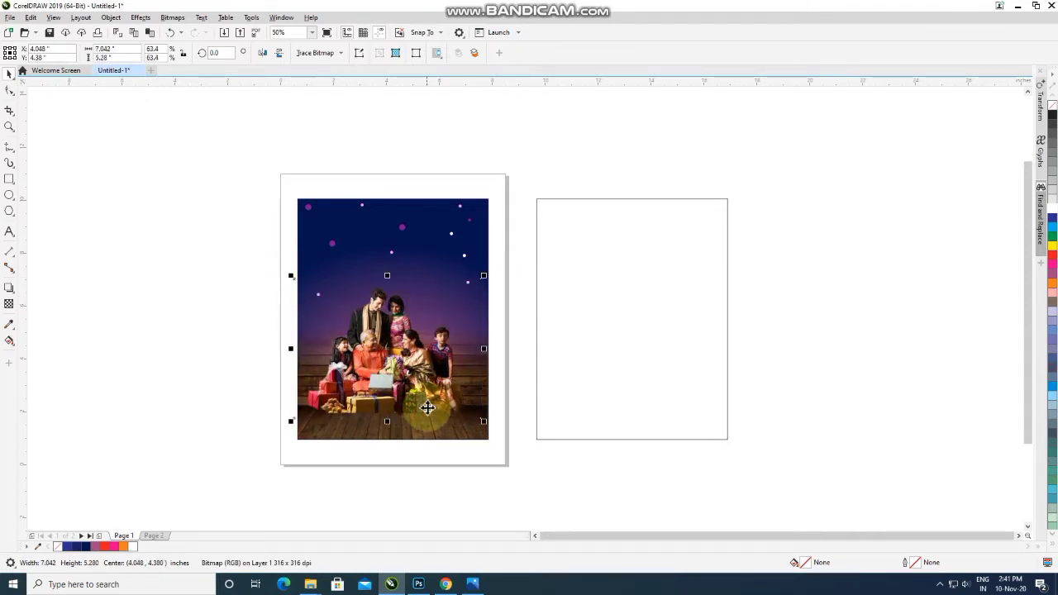
left_click_drag(425, 404, 429, 414)
scroll(471, 442, "up", 2)
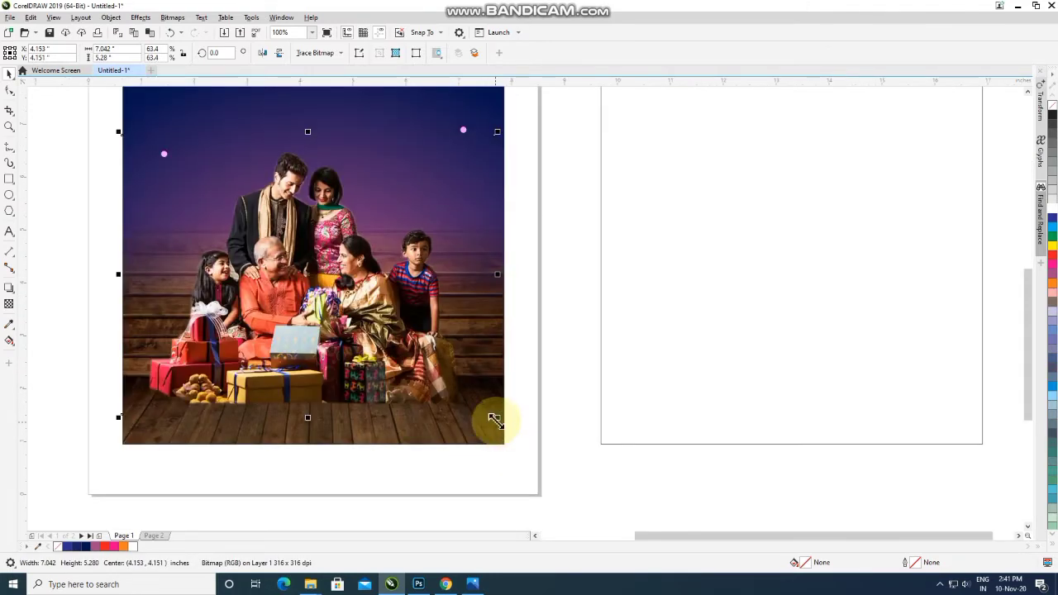
left_click_drag(493, 419, 505, 428)
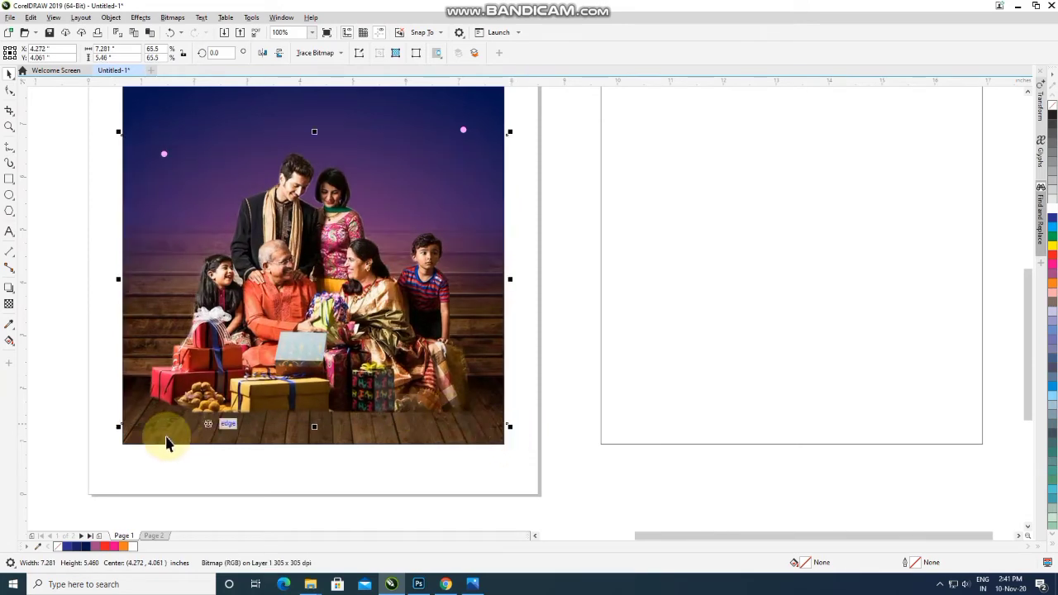
left_click_drag(116, 427, 107, 440)
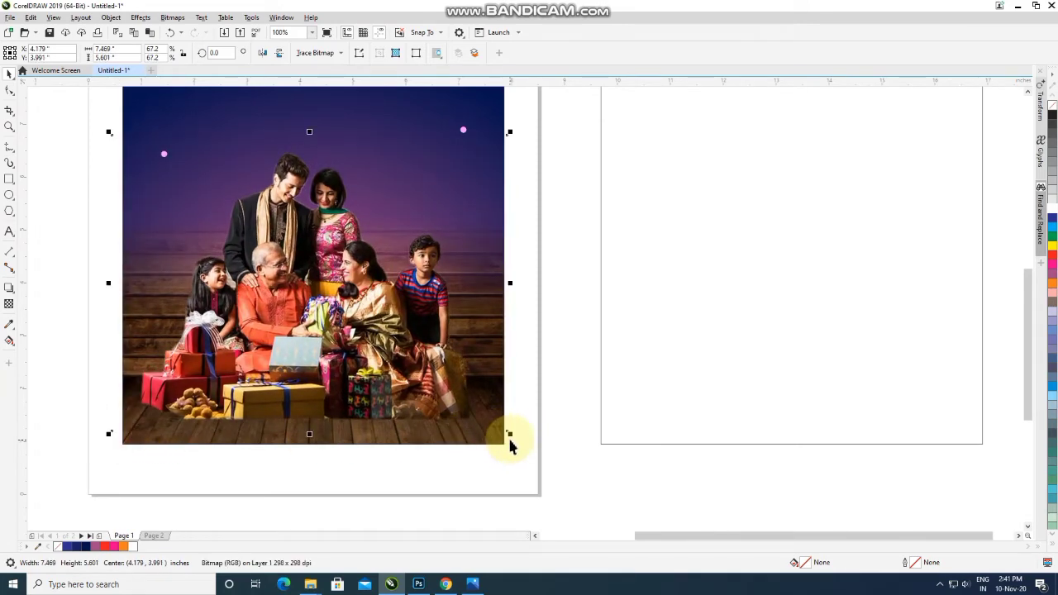
left_click_drag(510, 440, 520, 442)
scroll(462, 419, "down", 2)
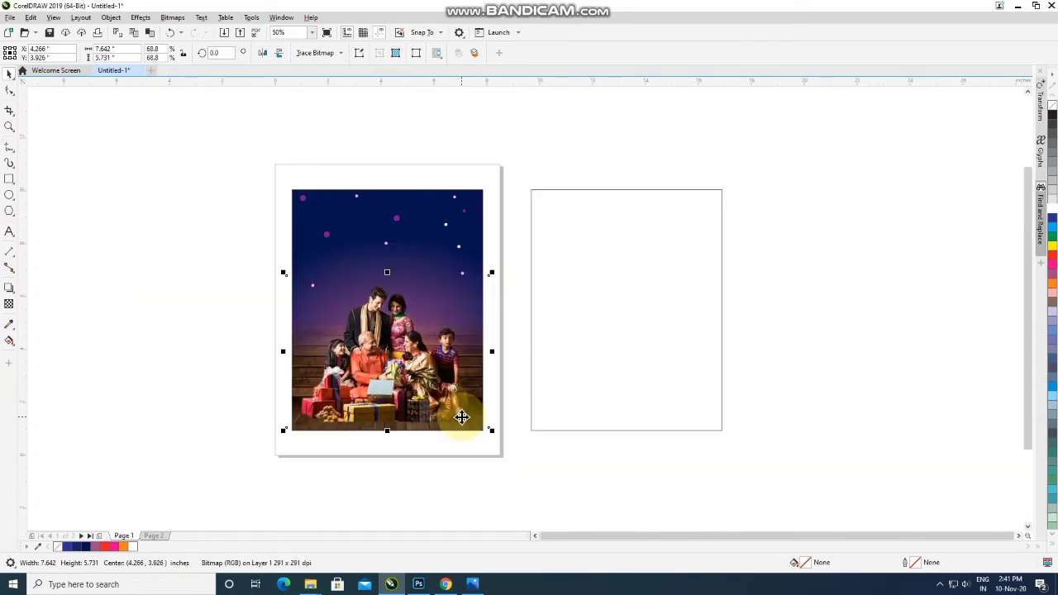
left_click_drag(428, 395, 428, 398)
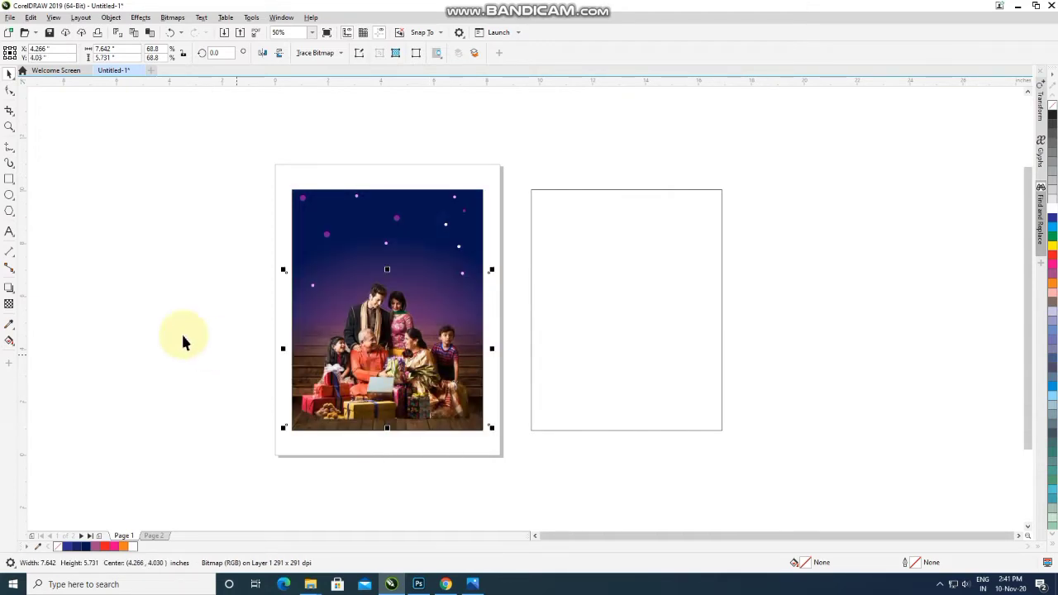
Step: Add a black Multiply drop shadow to the family photo, with about 80 opacity, 15 feathering and an offset of 0.186 by -0.216 inches
left_click(160, 322)
left_click(364, 380)
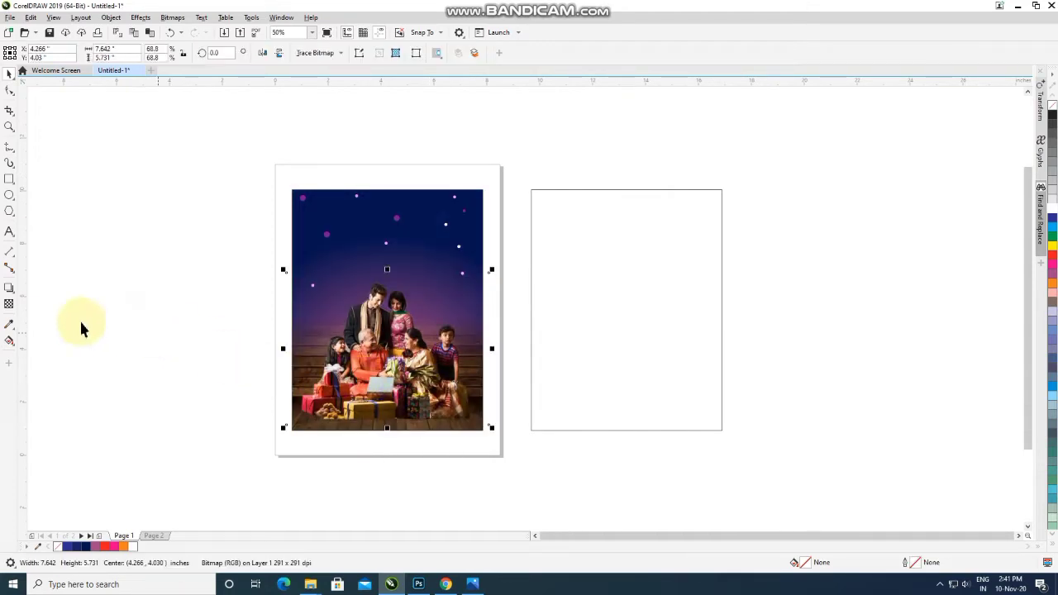
left_click(10, 289)
scroll(356, 463, "up", 4)
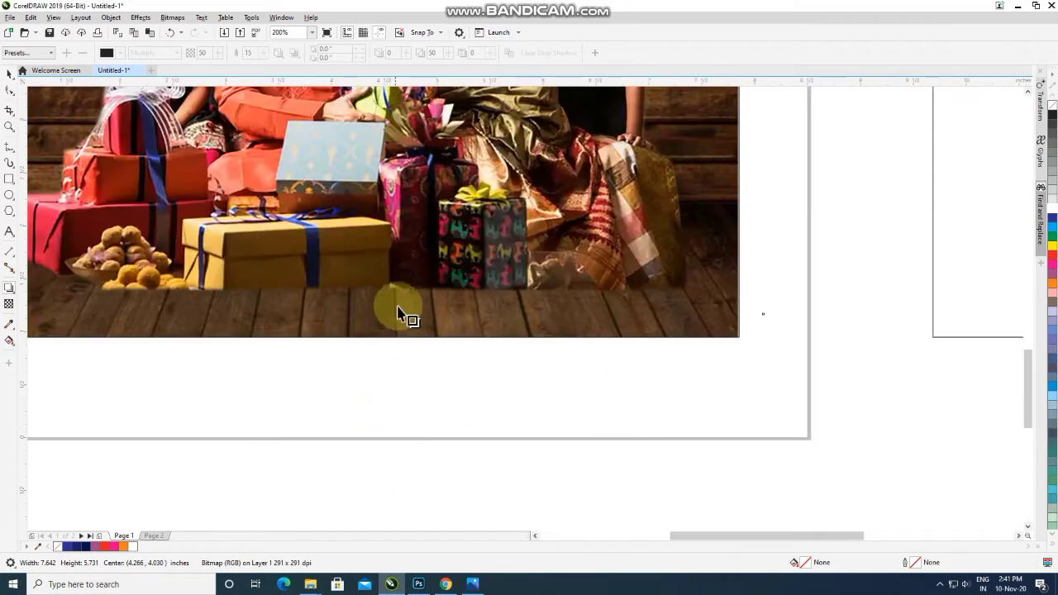
left_click_drag(431, 207, 359, 312)
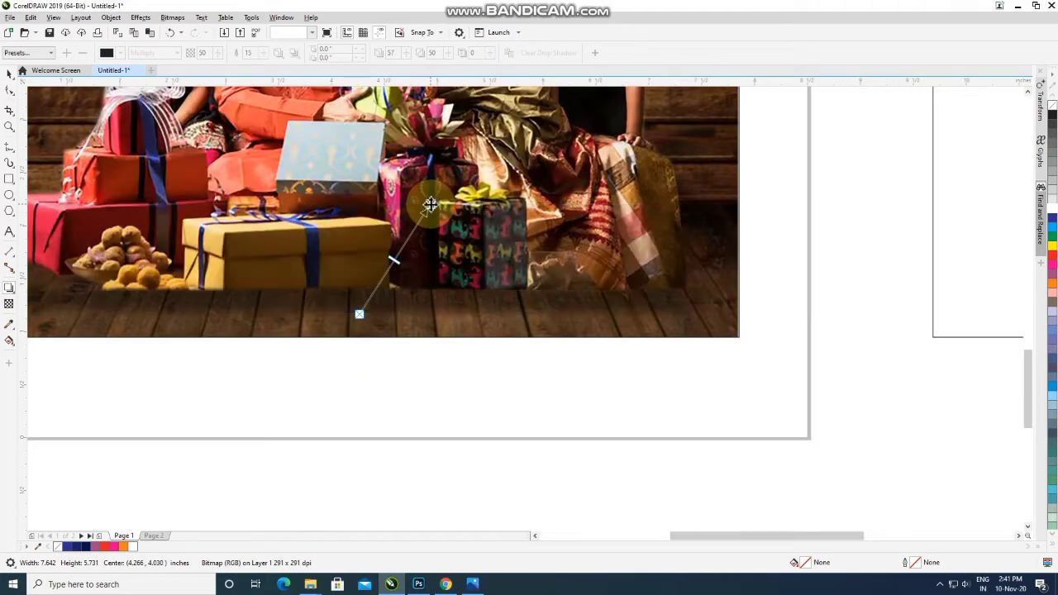
scroll(431, 231, "down", 2)
left_click_drag(433, 213, 453, 196)
scroll(410, 152, "down", 2)
key("ctrl+z")
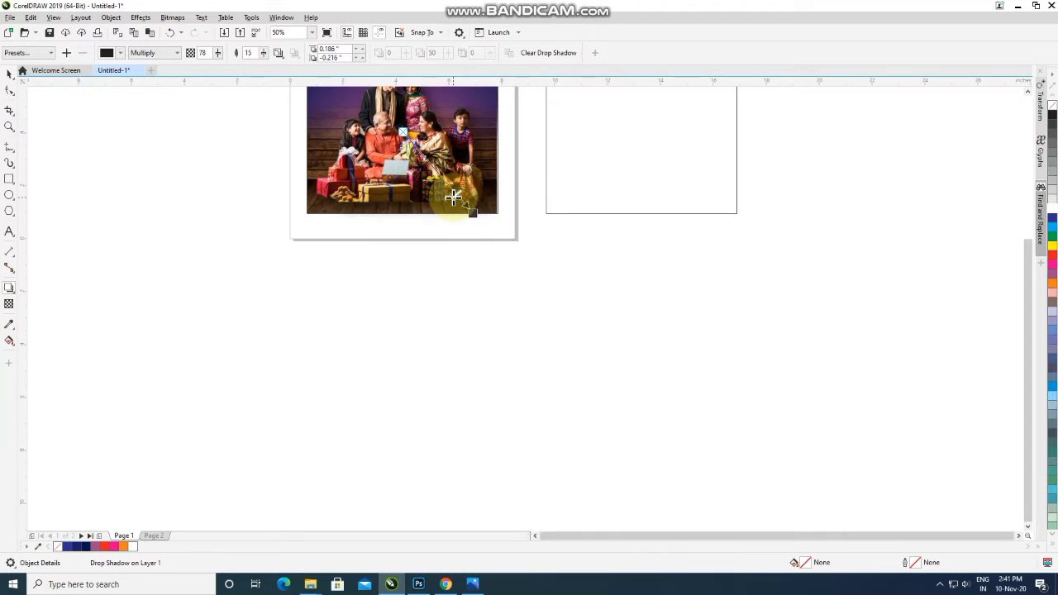
scroll(453, 196, "up", 3)
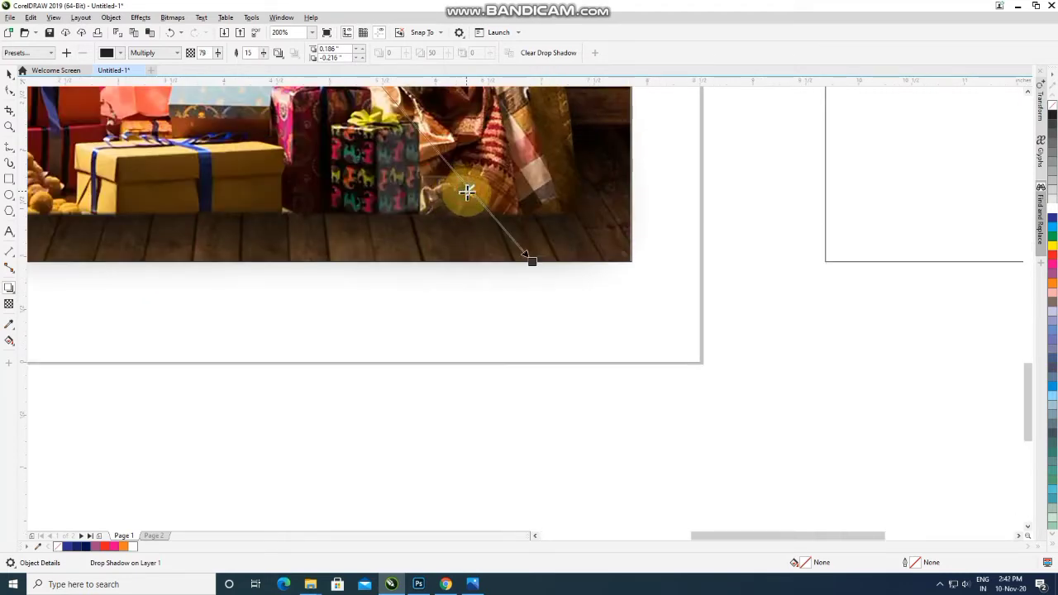
left_click_drag(466, 191, 470, 192)
Step: Break the drop shadow apart from the family photo and deselect both objects
left_click(10, 76)
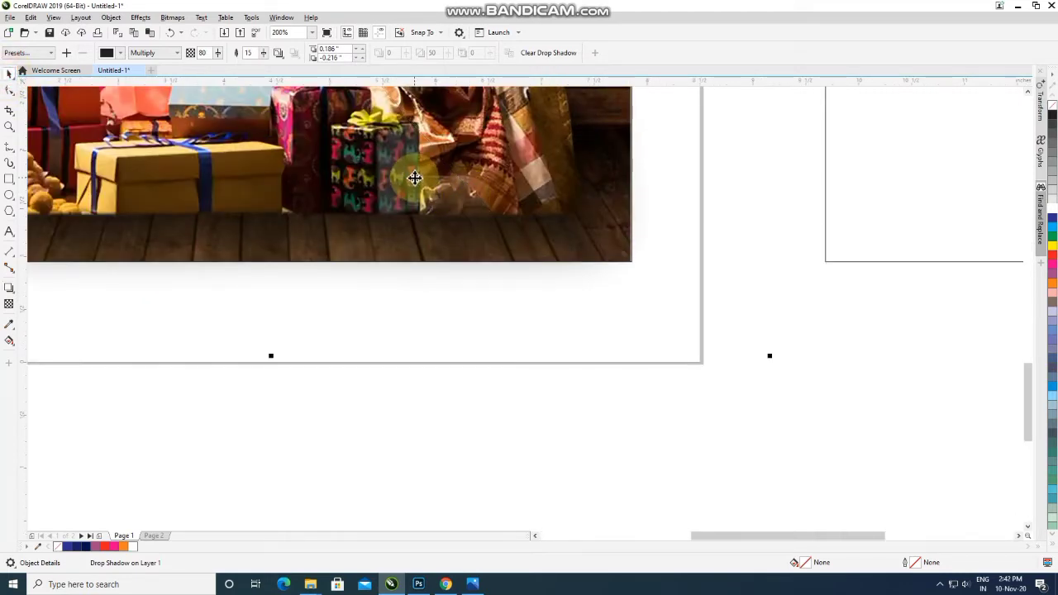
right_click(414, 180)
left_click(392, 300)
right_click(389, 291)
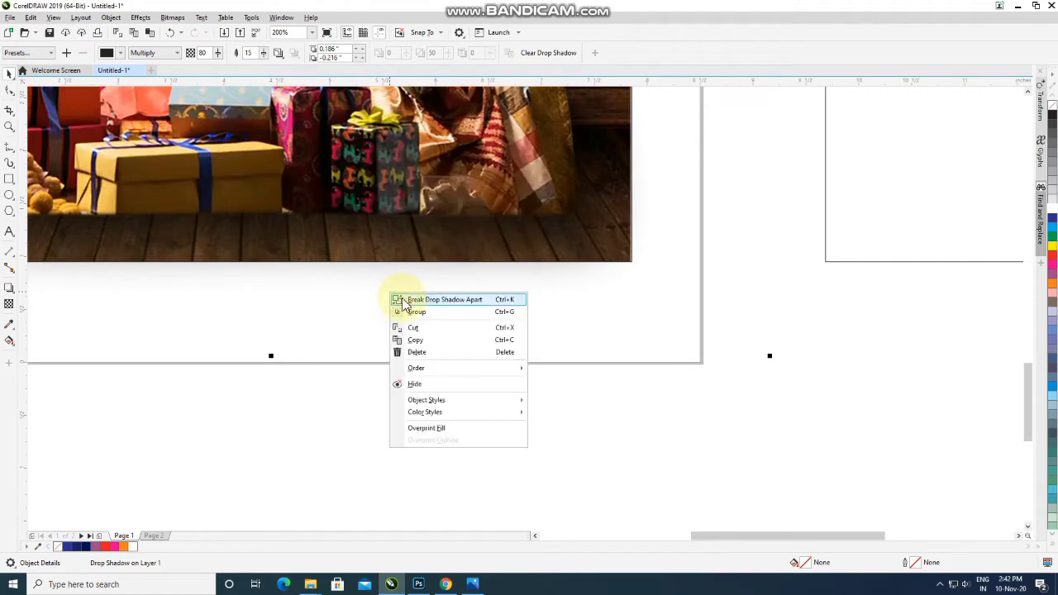
left_click(445, 300)
scroll(480, 355, "down", 4)
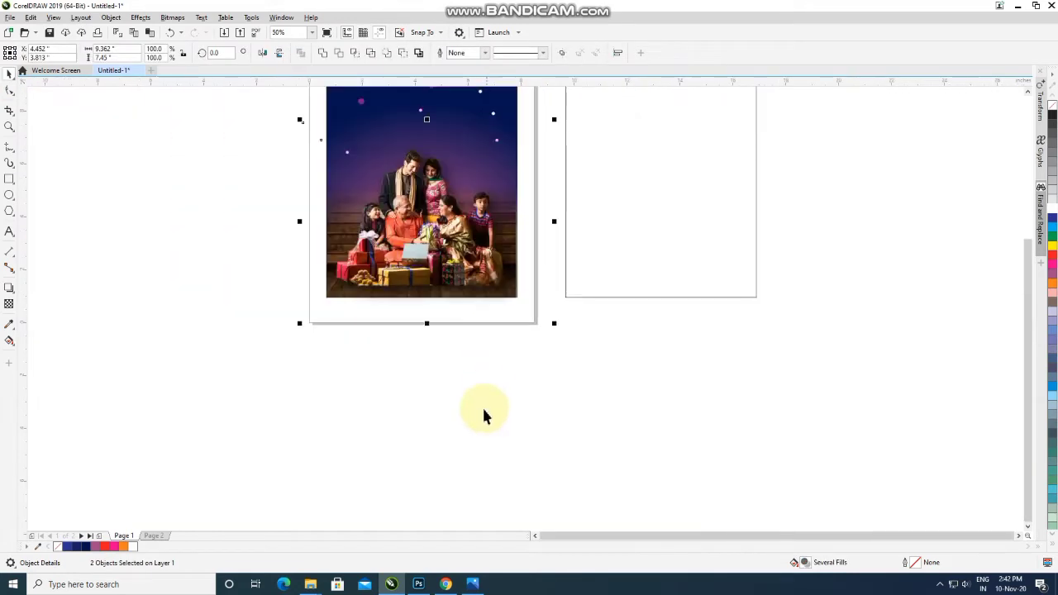
left_click(484, 413)
Step: PowerClip the separated shadow inside the gradient rectangle and deselect it
left_click(456, 293)
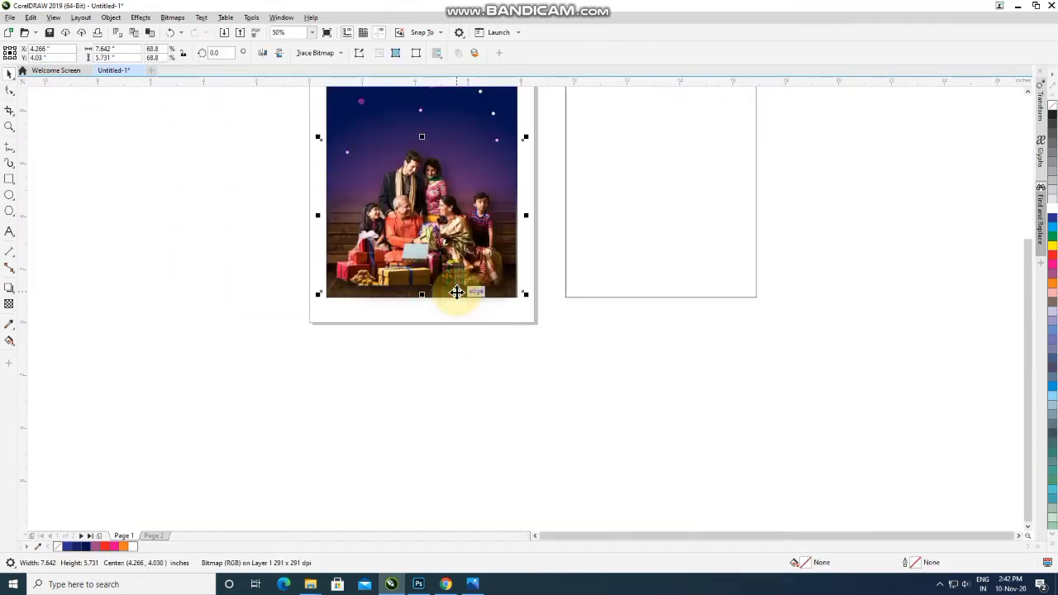
left_click(456, 312)
right_click(455, 307)
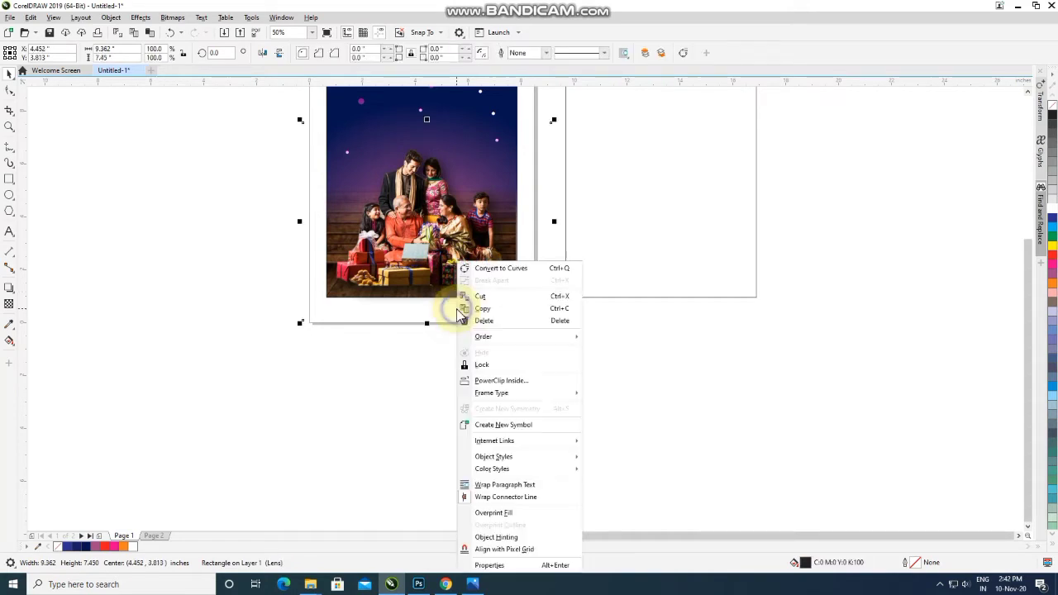
left_click(526, 380)
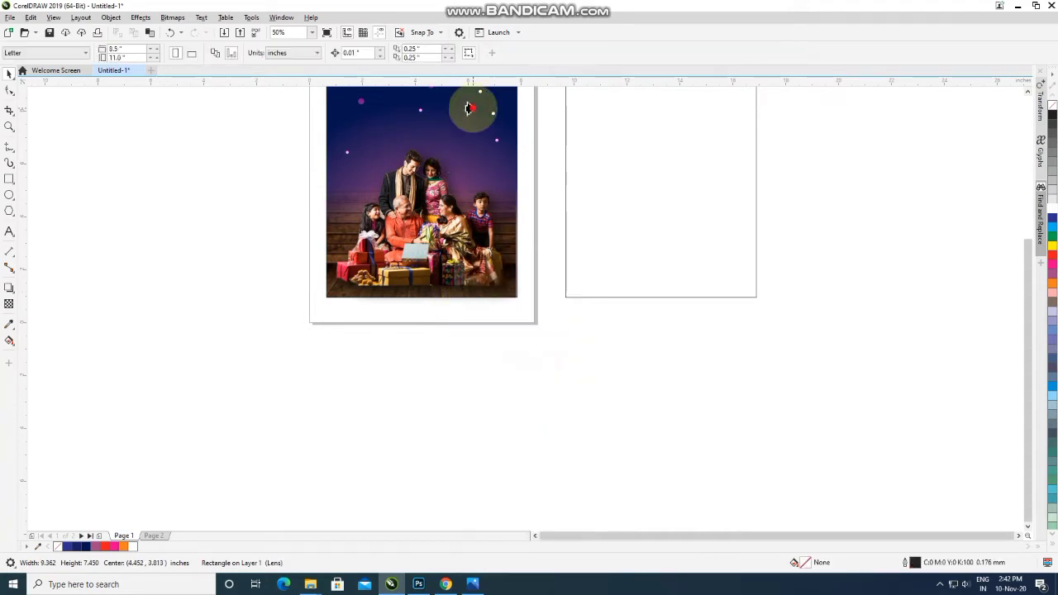
left_click(619, 157)
Step: PowerClip the family photo inside the gradient rectangle and deselect it
left_click(451, 240)
right_click(451, 238)
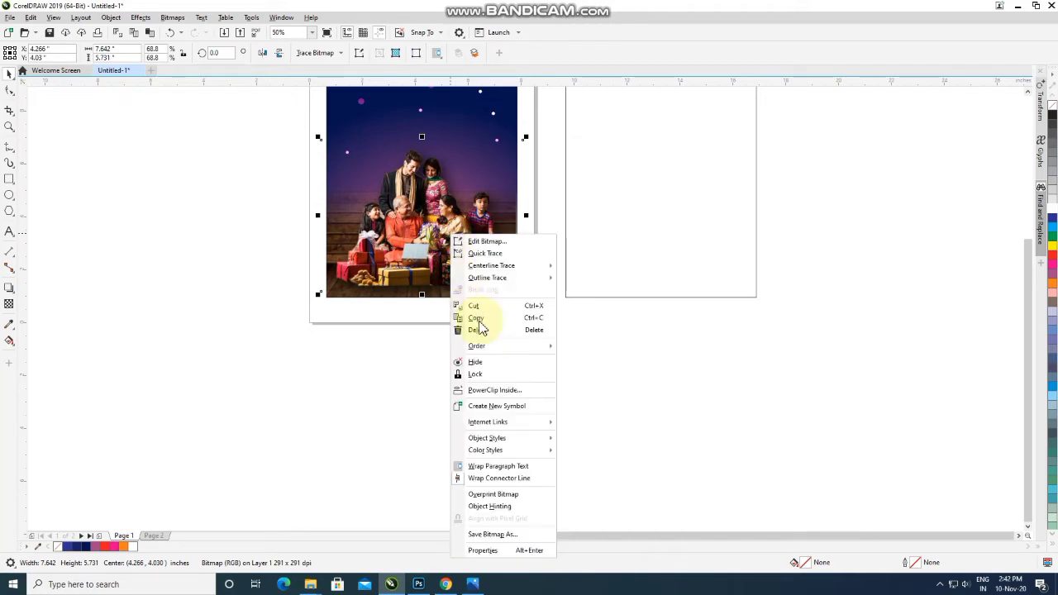
left_click(499, 389)
left_click(372, 109)
left_click(257, 135)
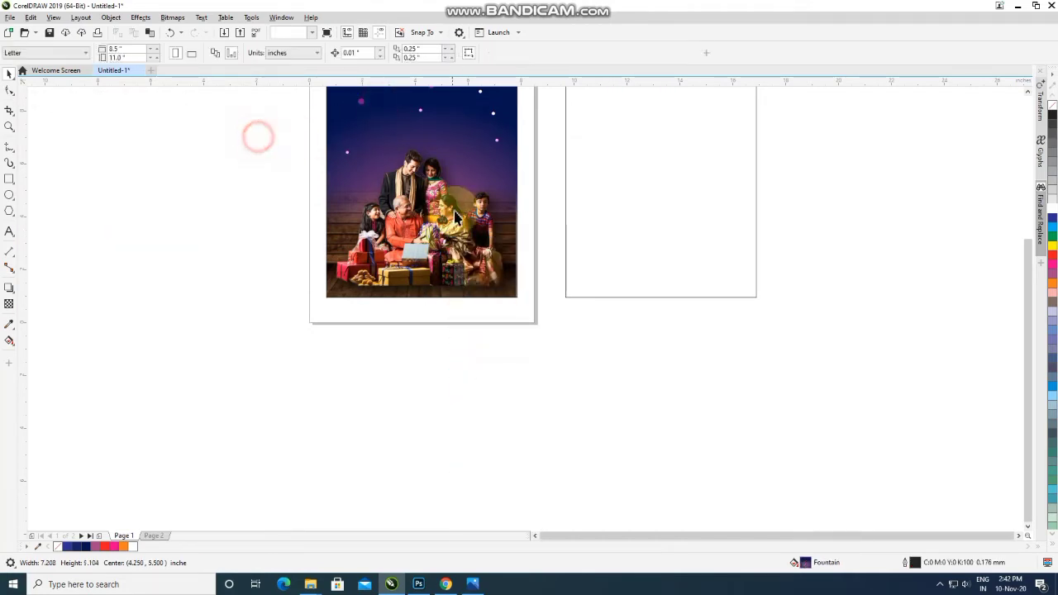
Step: Edit the PowerClip contents and raise the wooden image's brightness to 52, keeping contrast 89 and intensity -11, and finish editing
right_click(476, 234)
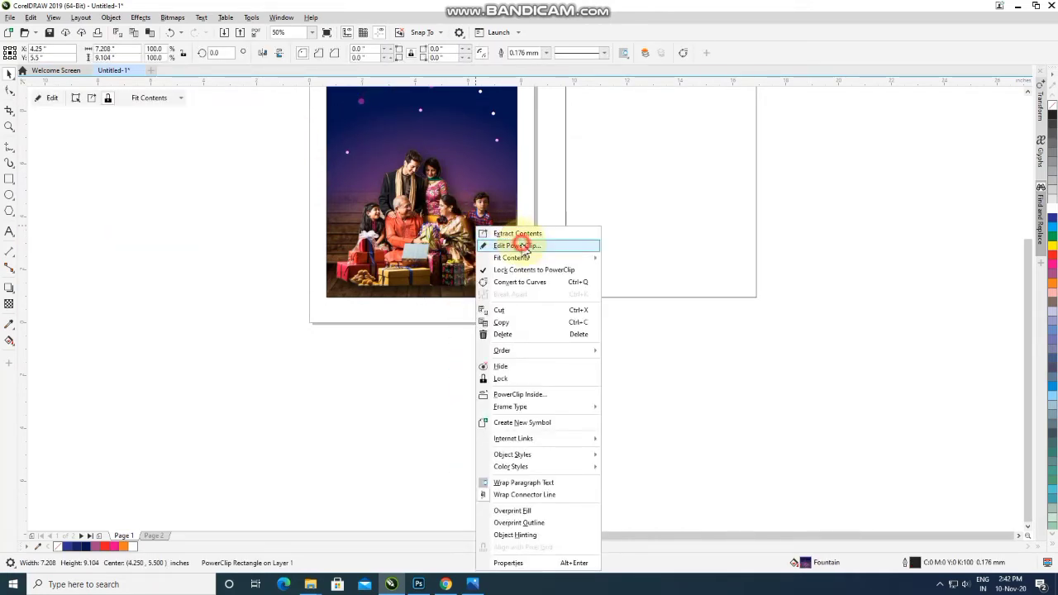
left_click(521, 242)
left_click(502, 330)
scroll(500, 328, "up", 3)
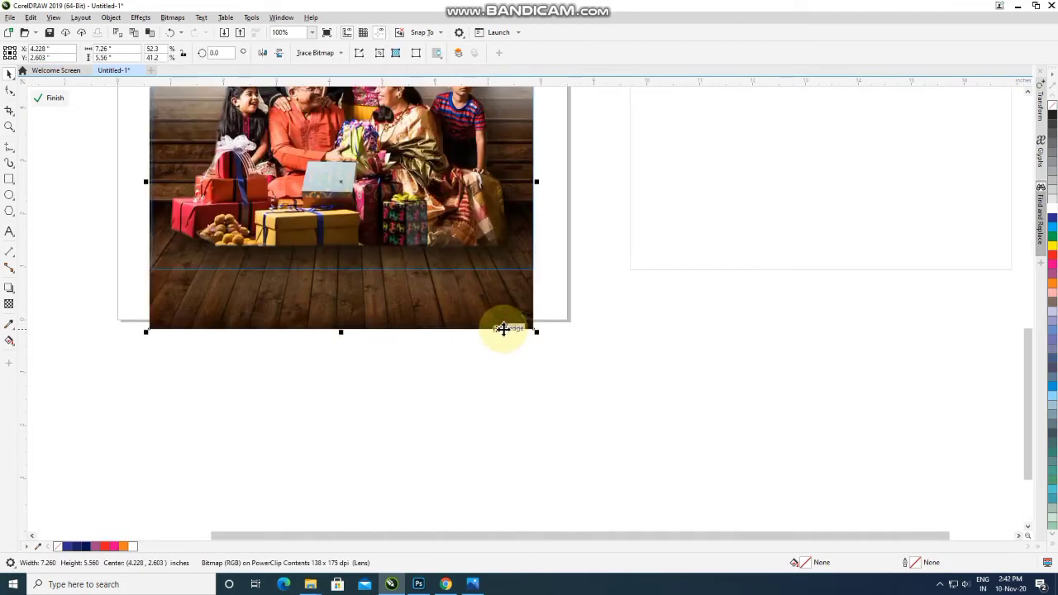
key("ctrl+b")
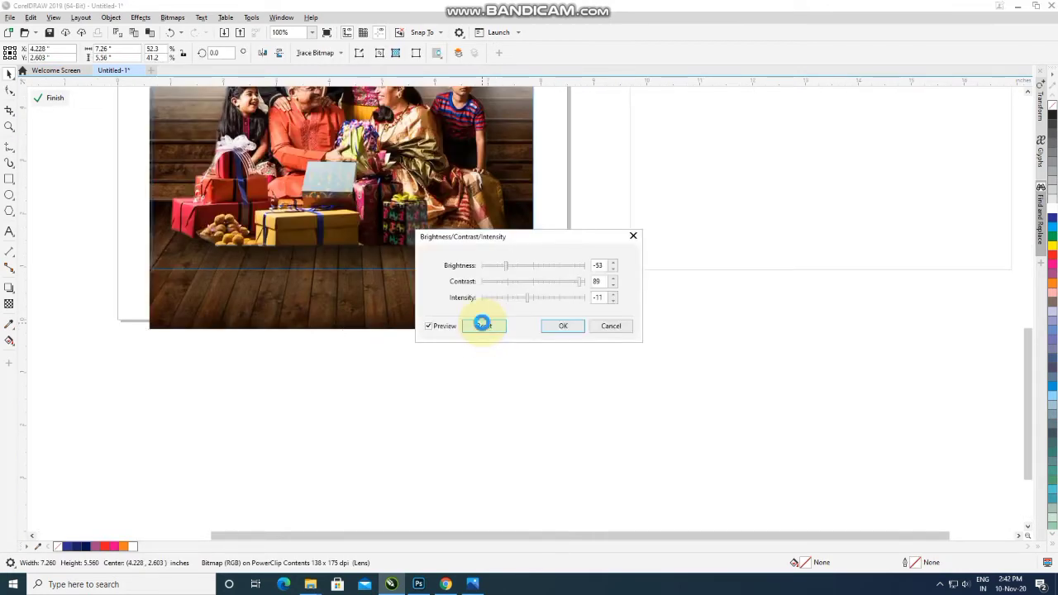
left_click_drag(548, 248, 577, 349)
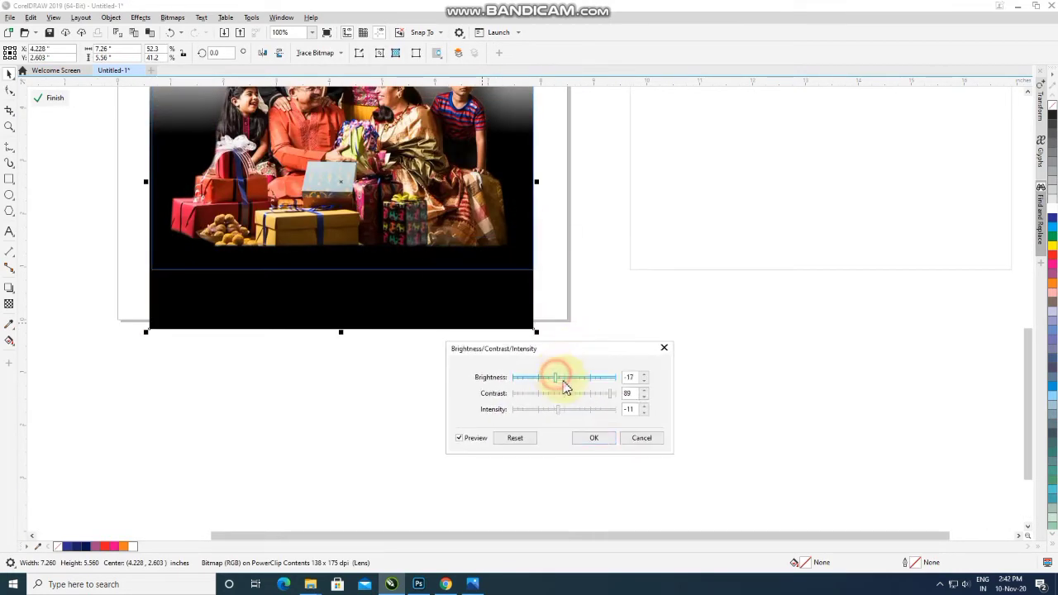
left_click(567, 379)
left_click(593, 380)
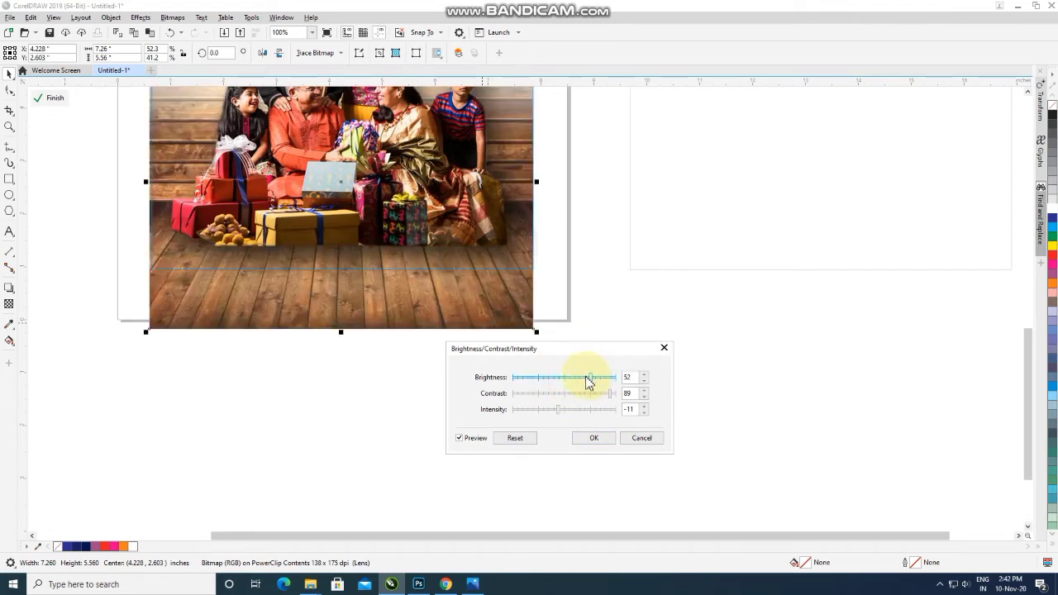
left_click(593, 438)
left_click(43, 98)
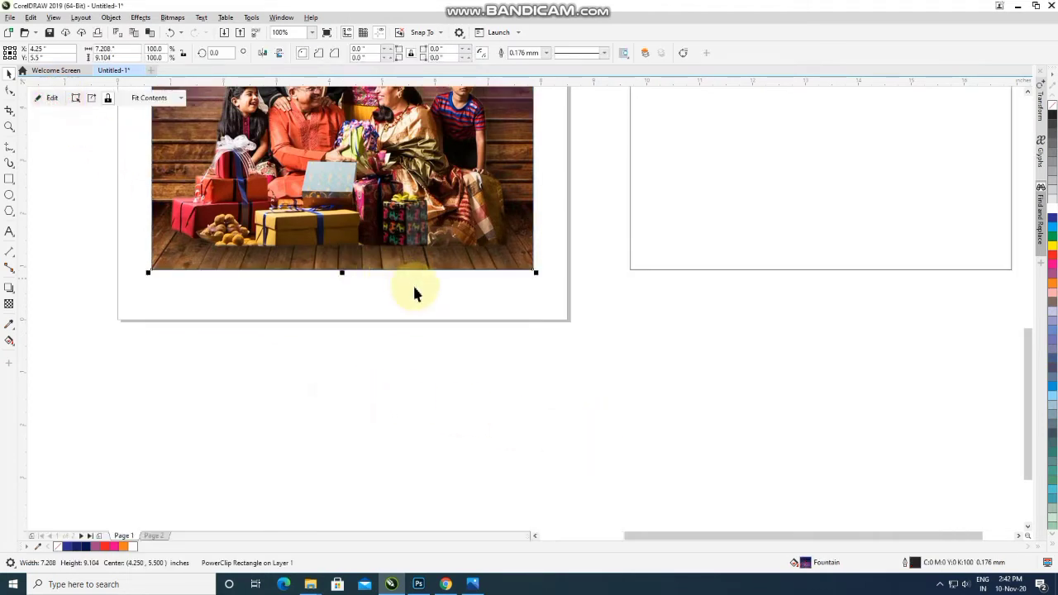
scroll(414, 294, "down", 4)
scroll(338, 222, "up", 3)
left_click(227, 224)
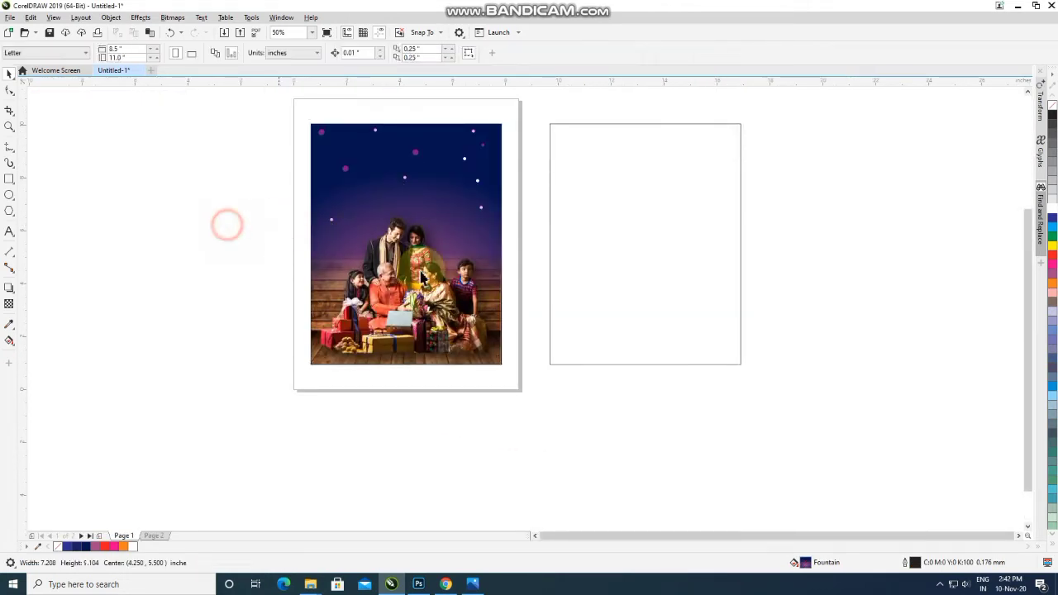
Step: Bring the golden diya with the rangoli base from page 2 onto page 1 and place it above the family
left_click(168, 534)
scroll(585, 276, "down", 2)
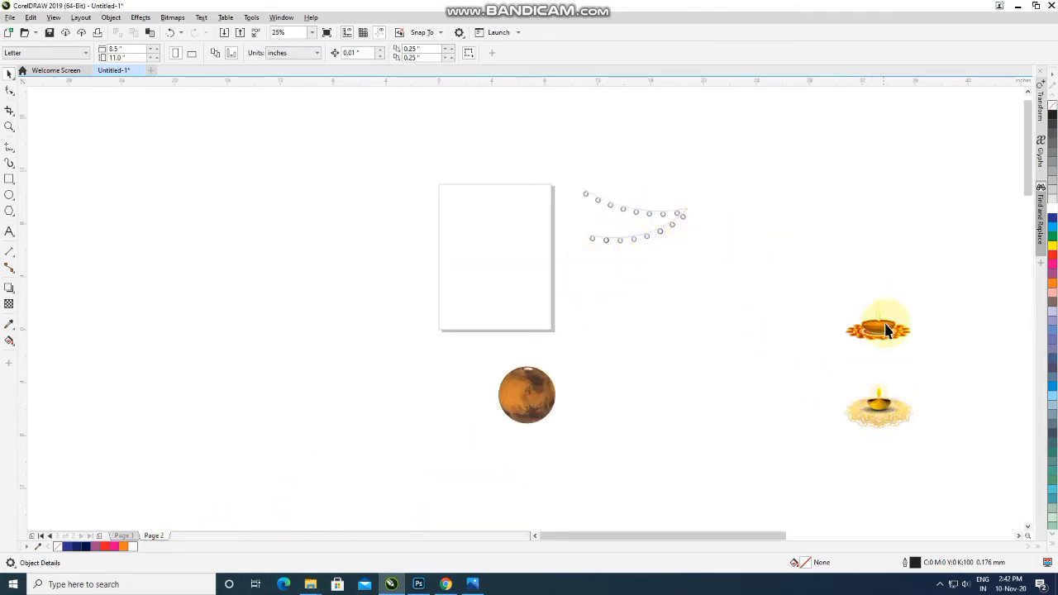
left_click_drag(881, 422, 128, 536)
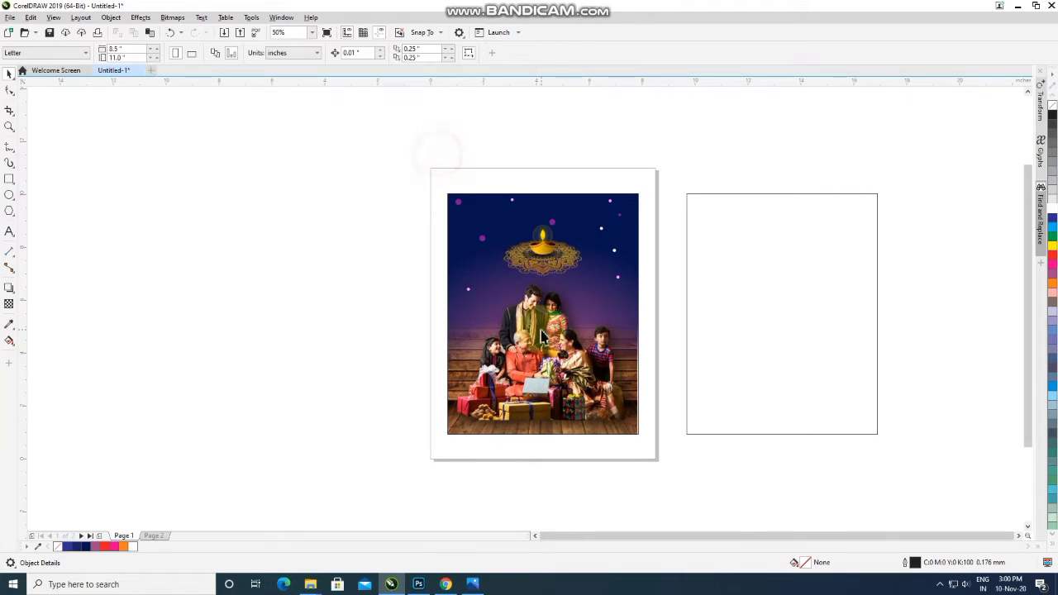
Step: Open the gradient rectangle's PowerClip for editing, and move the family photo and wooden image up and shrink them together
right_click(542, 334)
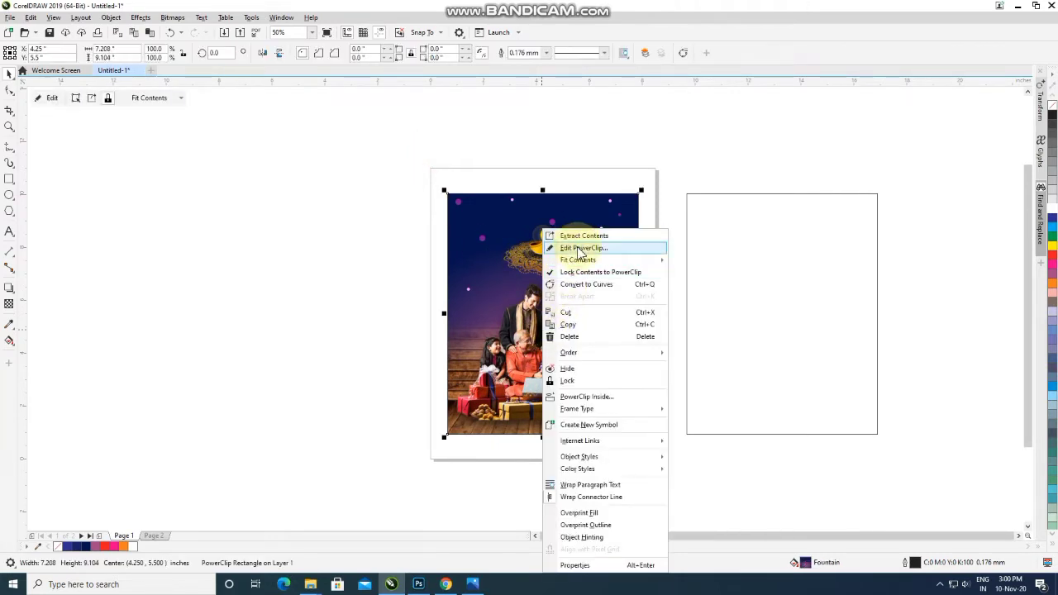
left_click(577, 251)
left_click(524, 452)
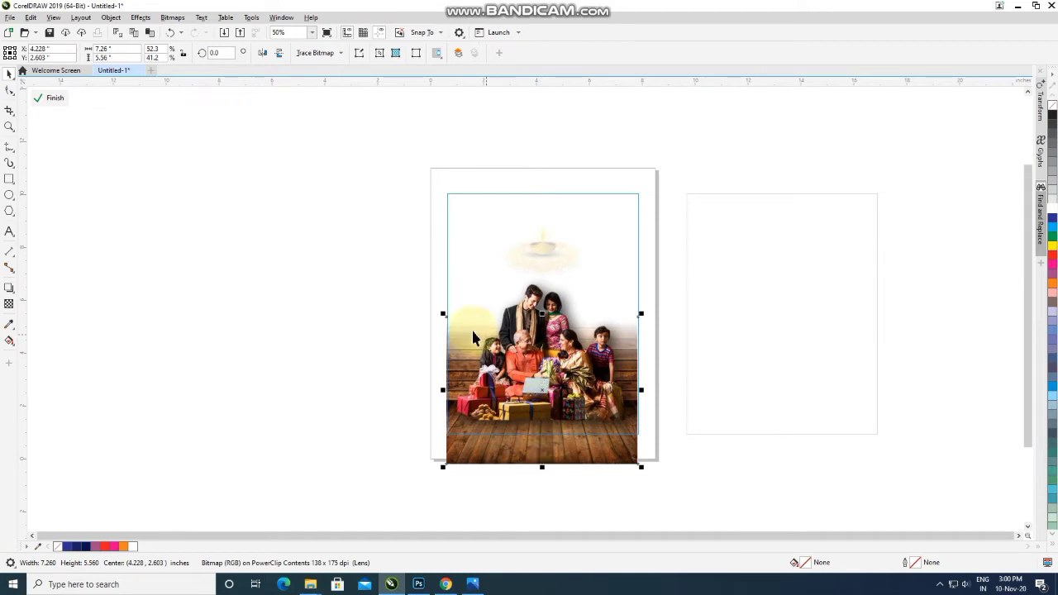
left_click_drag(373, 259, 719, 515)
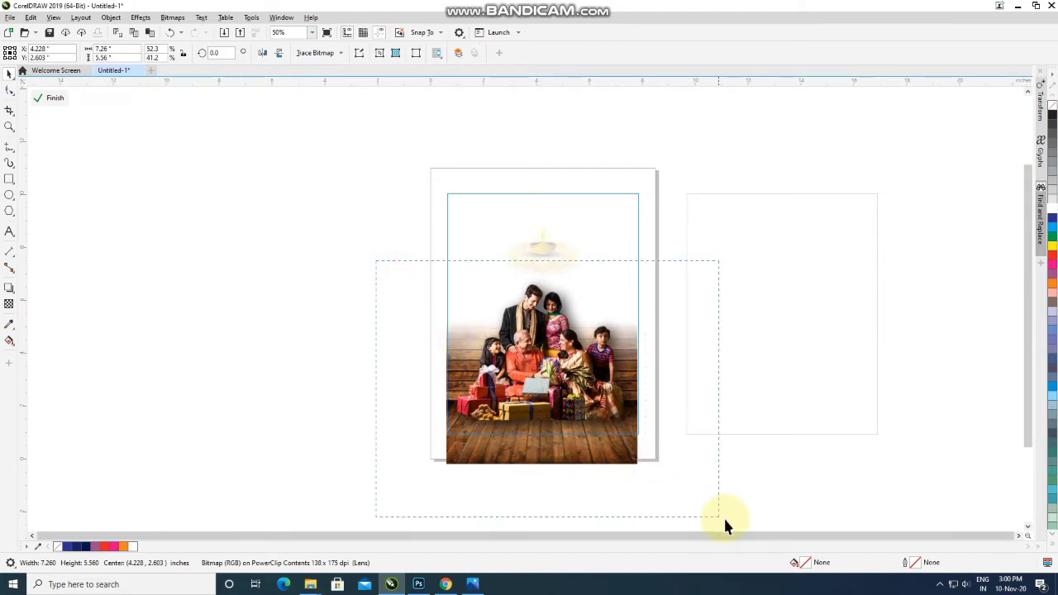
left_click_drag(587, 448, 566, 394)
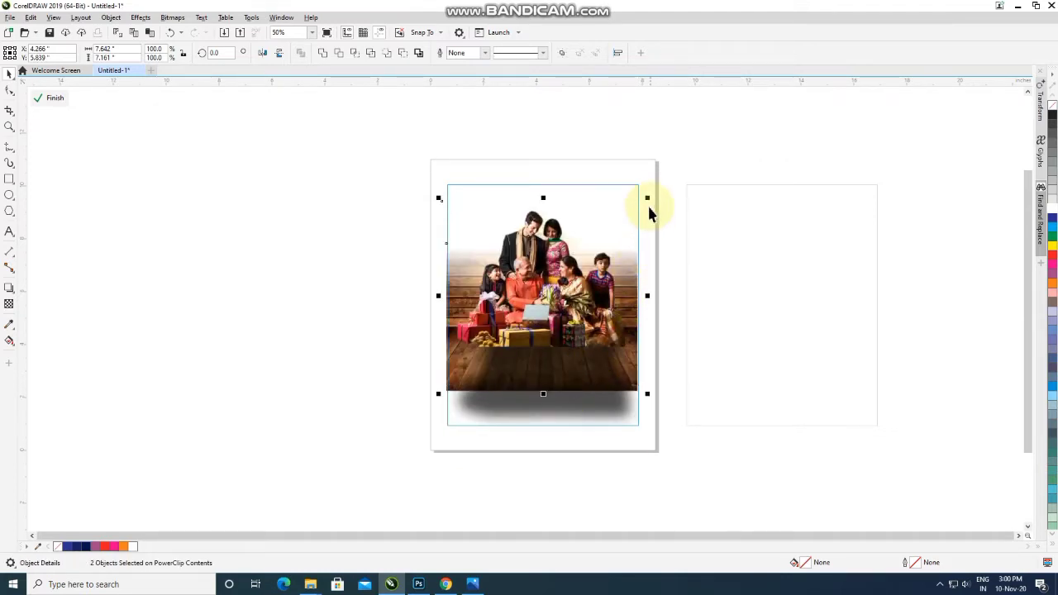
left_click_drag(647, 198, 609, 234)
left_click_drag(558, 285, 553, 314)
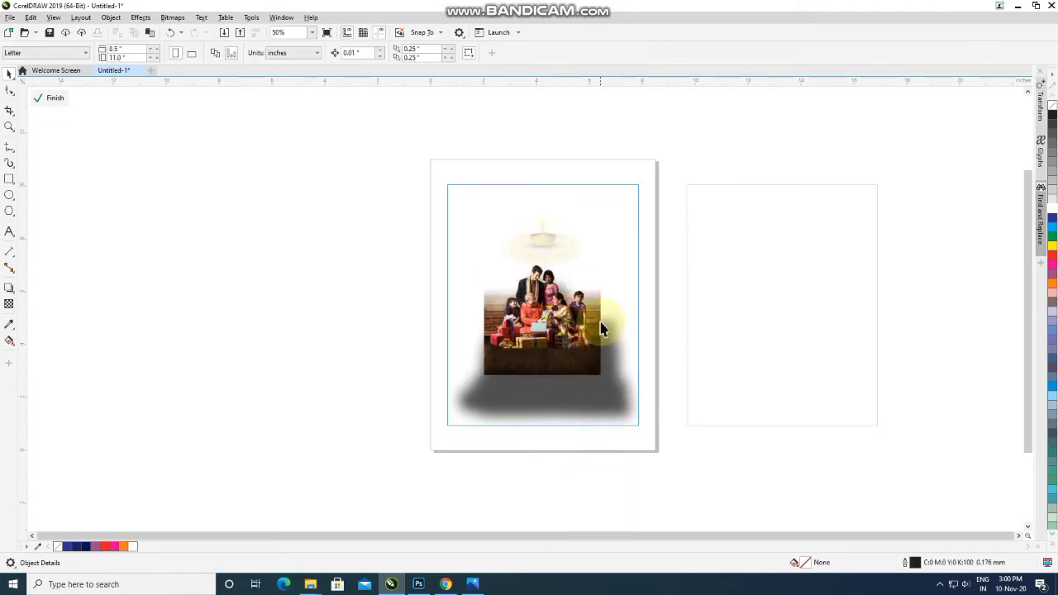
Step: Move the dark shadow out of the frame over the empty rectangle, and widen the wooden image to about 7.224 inches across the frame
left_click(605, 328)
left_click(615, 304)
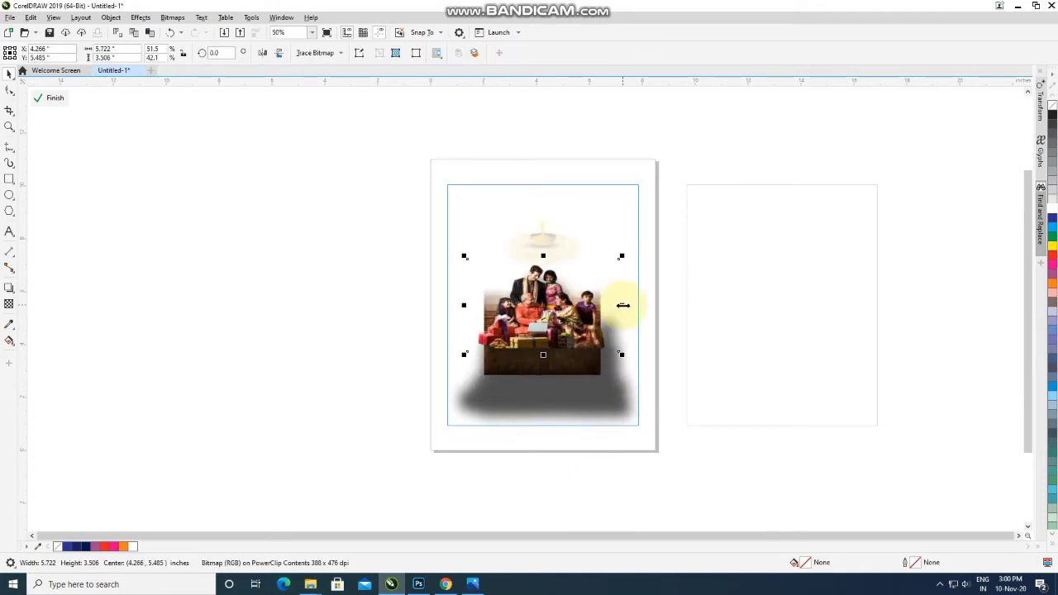
left_click(579, 363)
mouse_move(597, 402)
left_mouse_down()
mouse_move(881, 421)
mouse_move(875, 412)
left_mouse_up()
left_click(578, 363)
left_click_drag(605, 329, 641, 342)
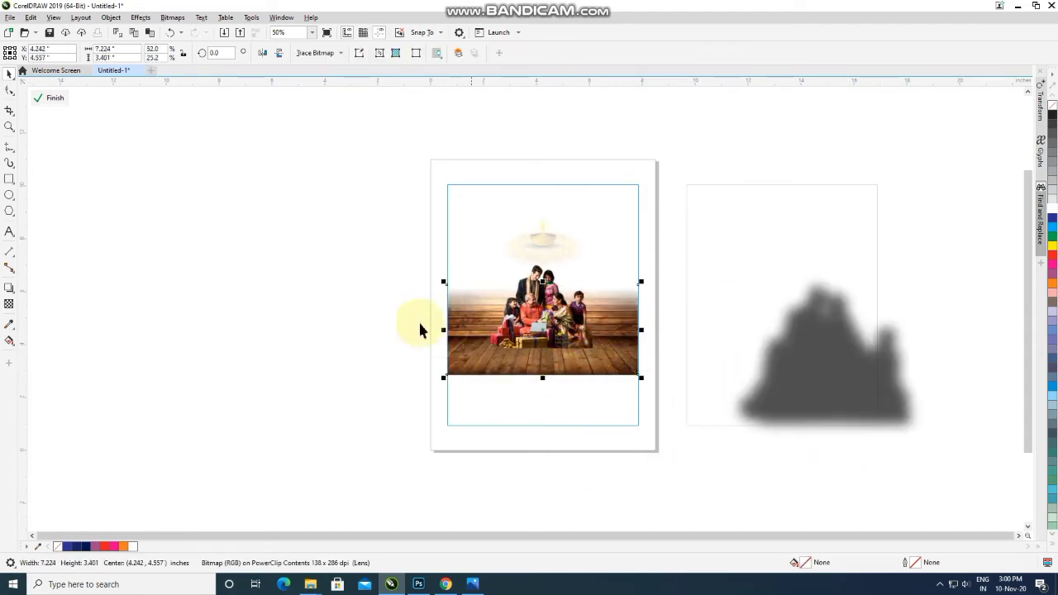
Step: Enlarge the family photo on the wooden floor to about 6.246 × 4.917 inches, stretching it slightly taller and wider
left_click(383, 307)
left_click(514, 339)
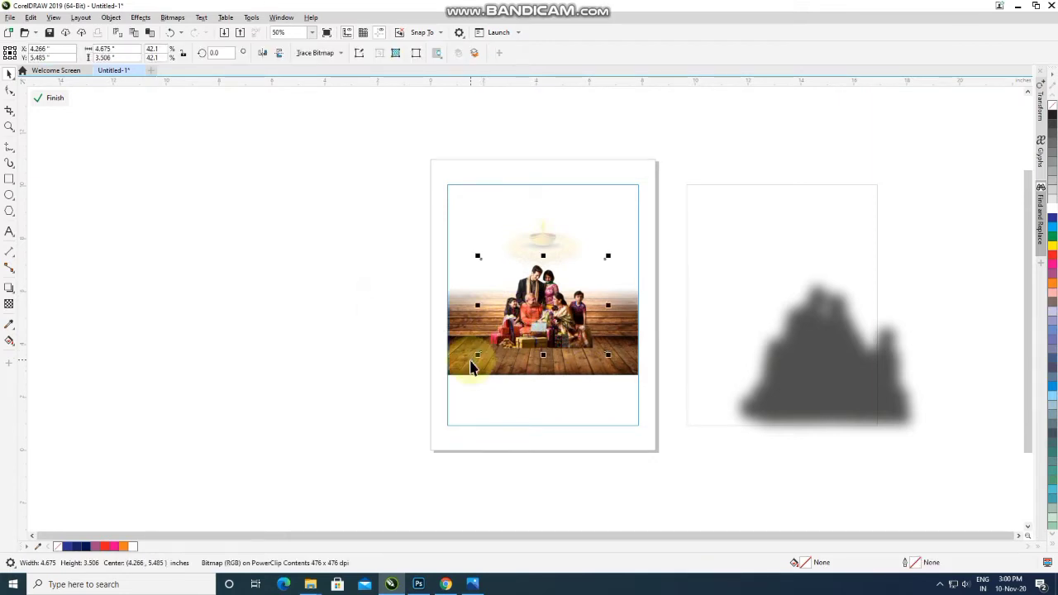
left_click_drag(479, 358, 465, 363)
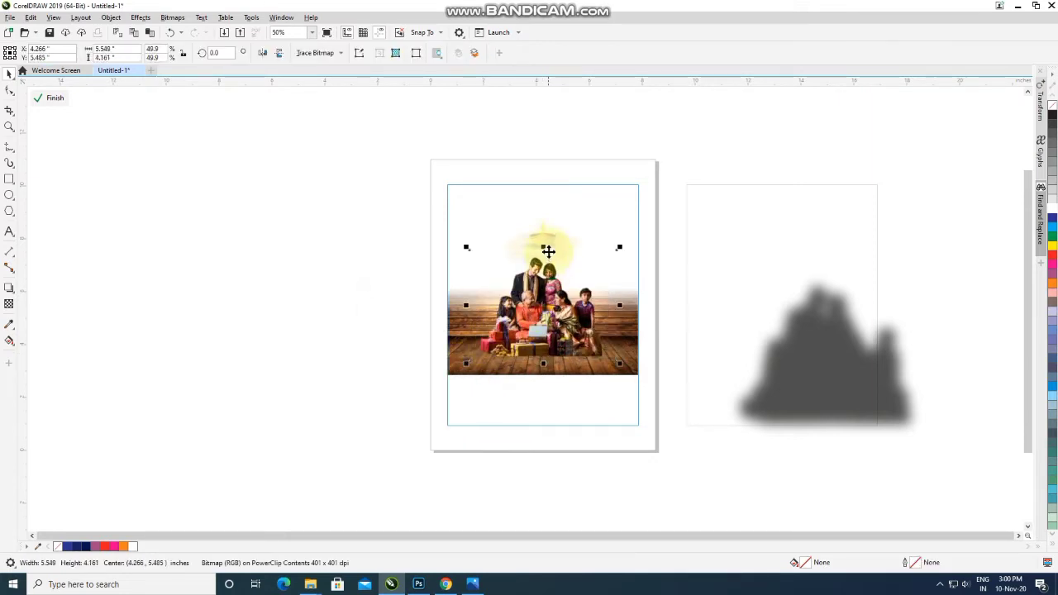
left_click_drag(543, 246, 544, 237)
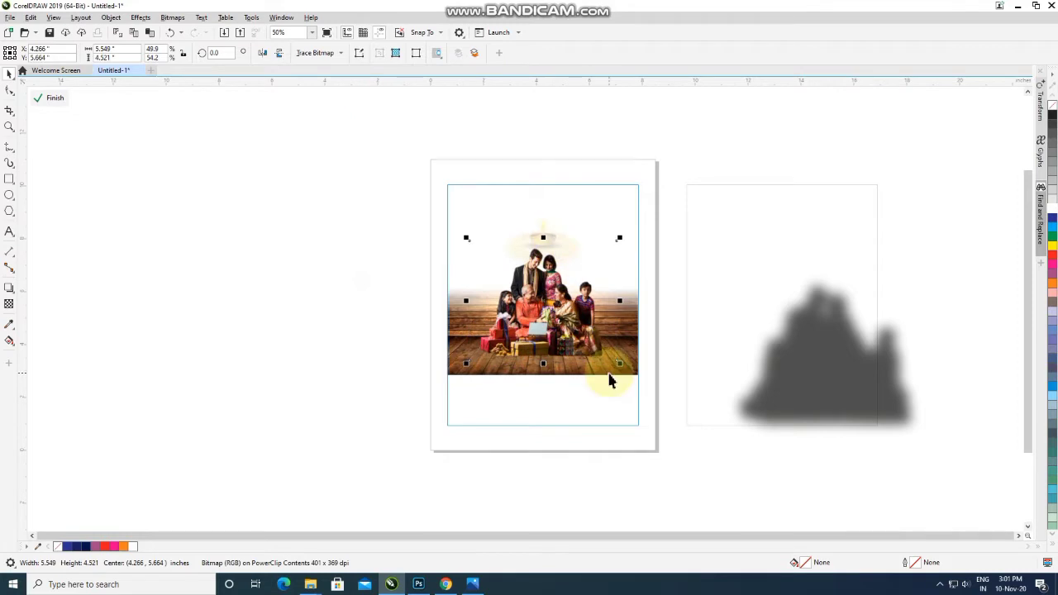
scroll(581, 317, "up", 2)
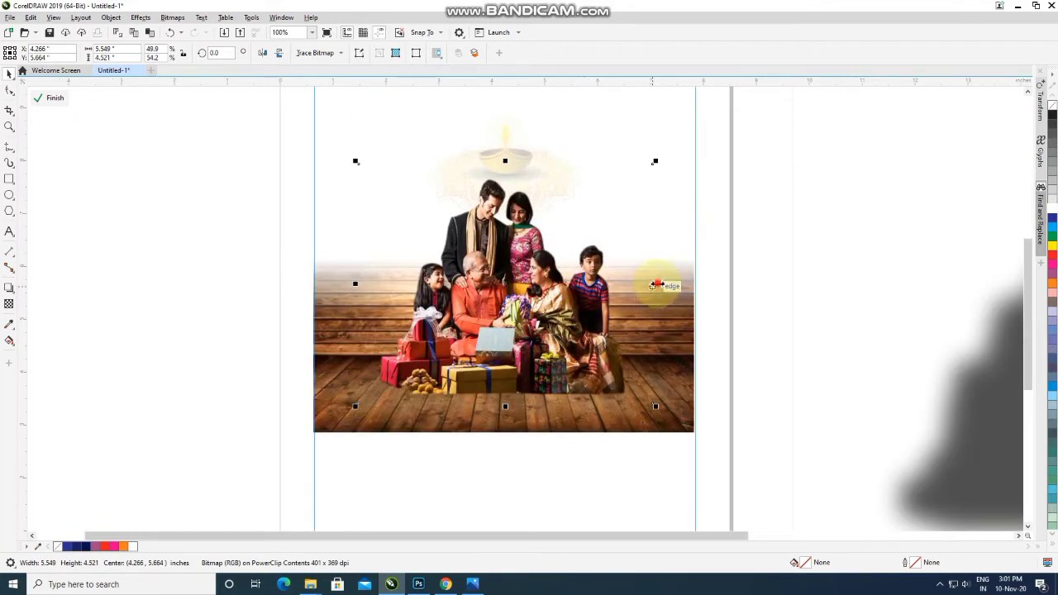
left_click_drag(655, 285, 660, 285)
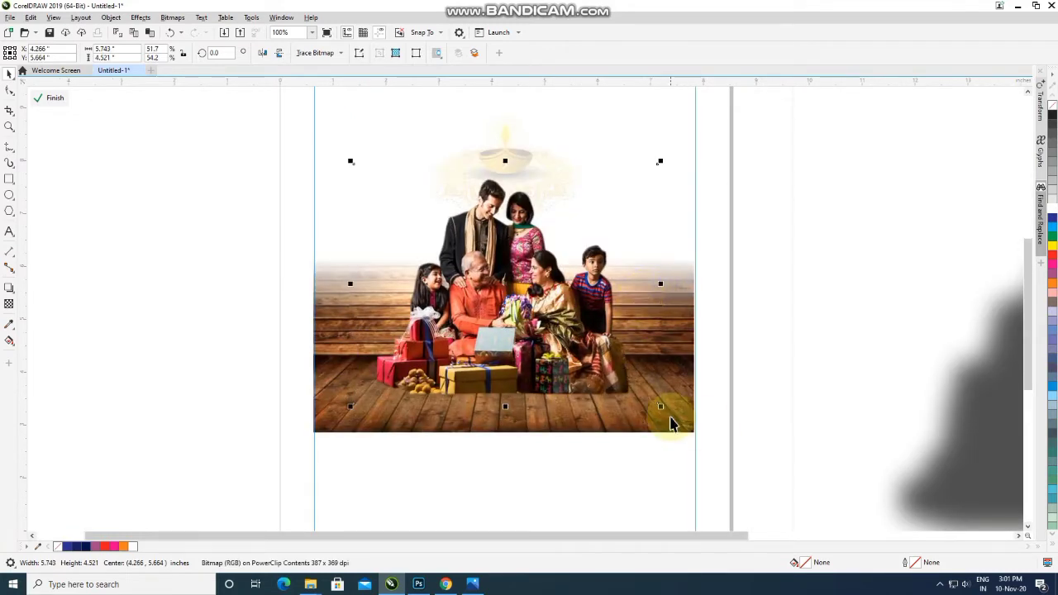
left_click_drag(660, 407, 670, 417)
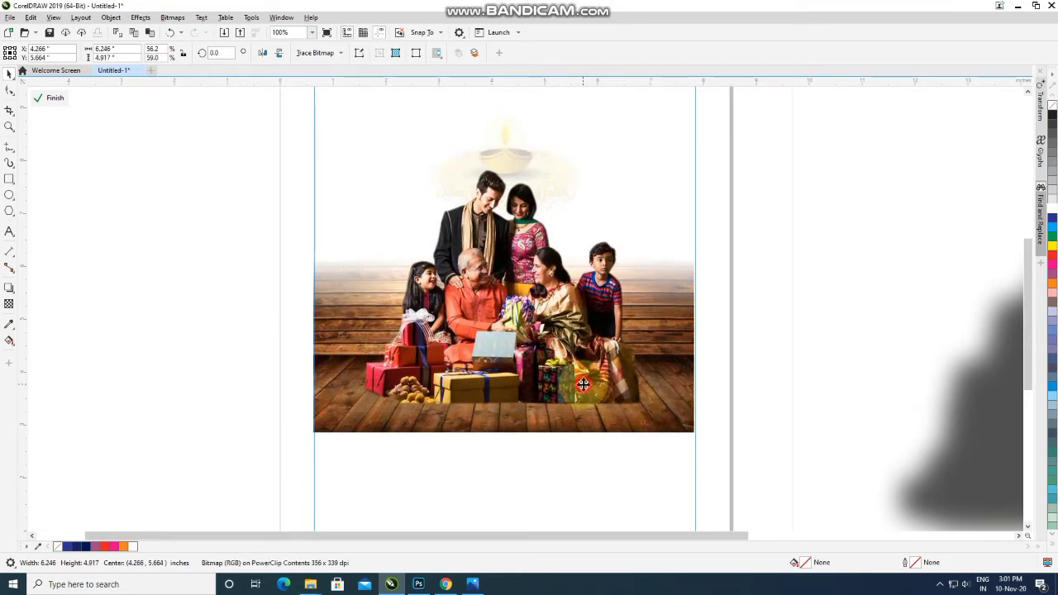
Step: Move the family photo slightly down on the wooden floor, to a vertical centre of about 5.602 inches
left_click_drag(583, 390, 583, 395)
scroll(582, 388, "down", 2)
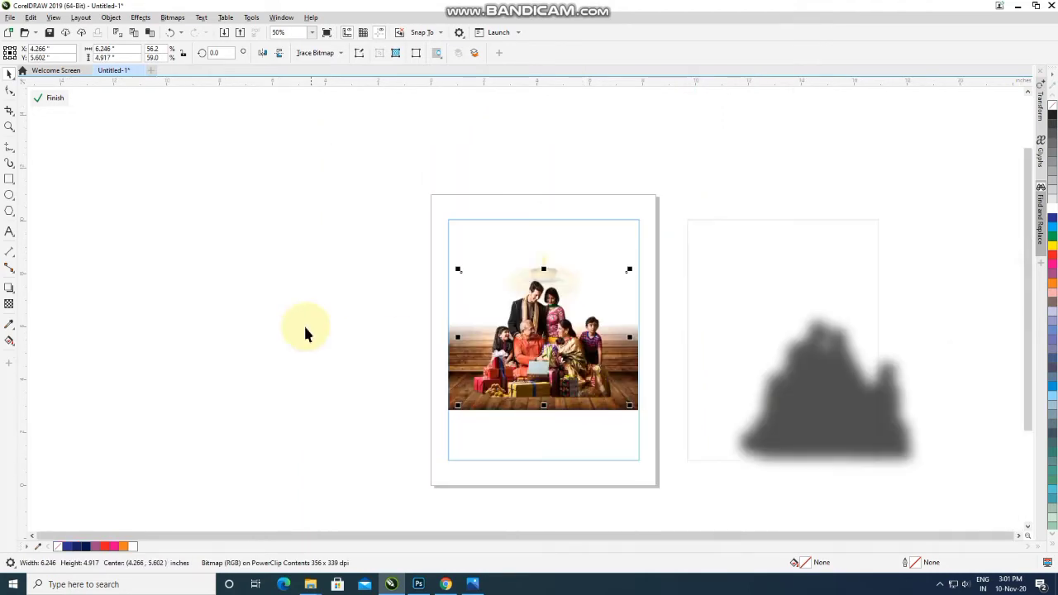
left_click(303, 323)
Step: Move the dark shadow back behind the family, shrink it to about 7.151 × 5.691 inches, and align it closely with their silhouettes
left_click_drag(827, 438, 552, 387)
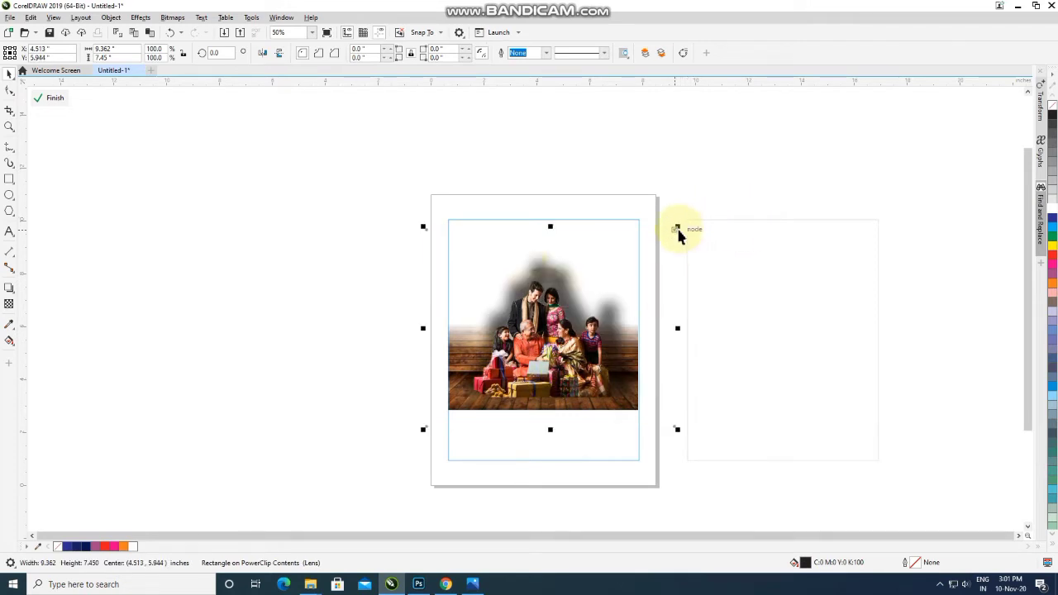
left_click_drag(679, 228, 649, 272)
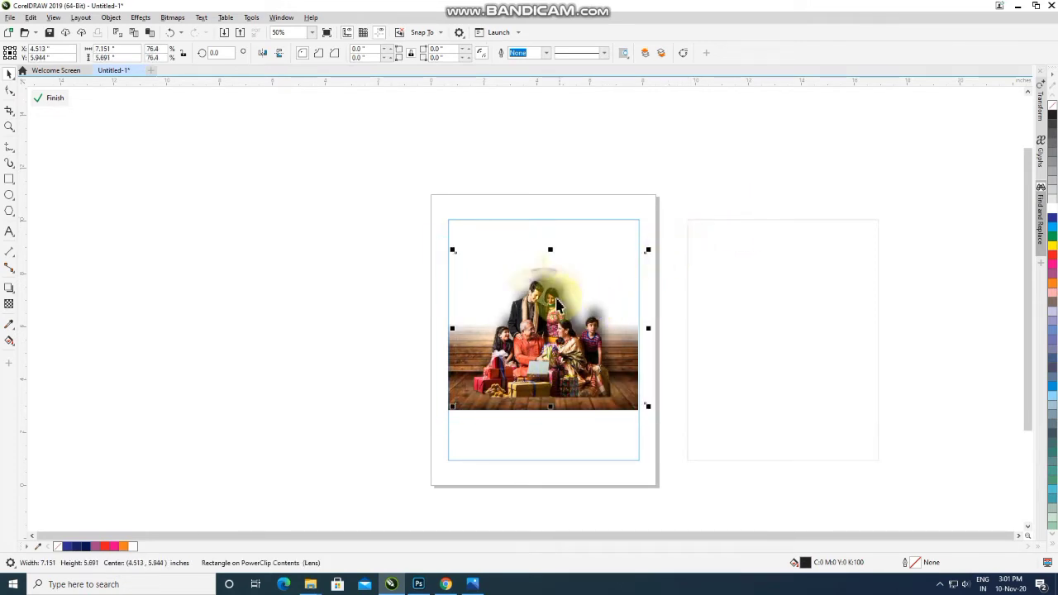
scroll(555, 302, "up", 2)
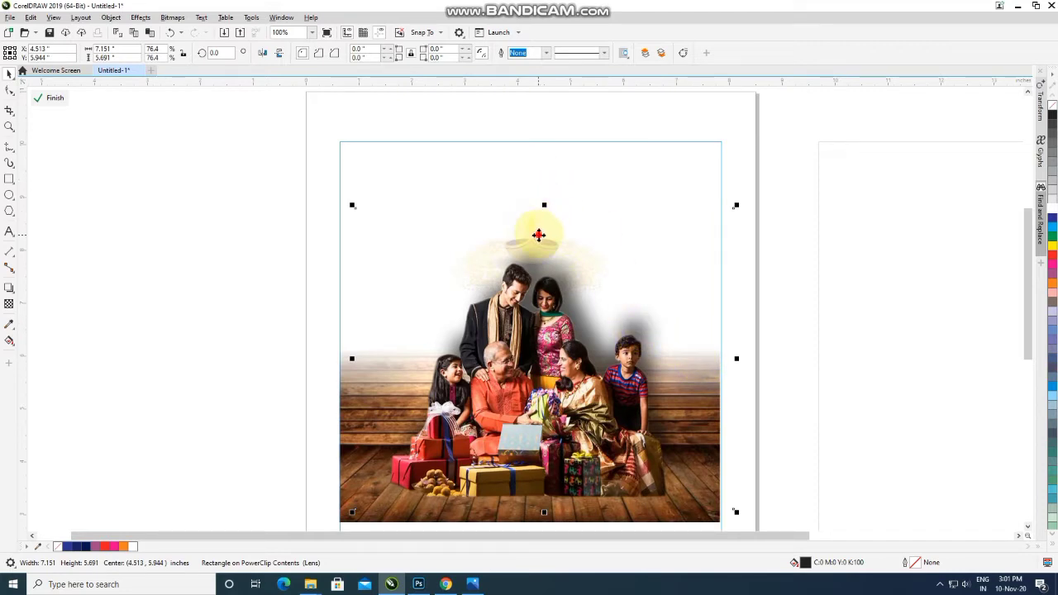
left_click_drag(538, 235, 529, 242)
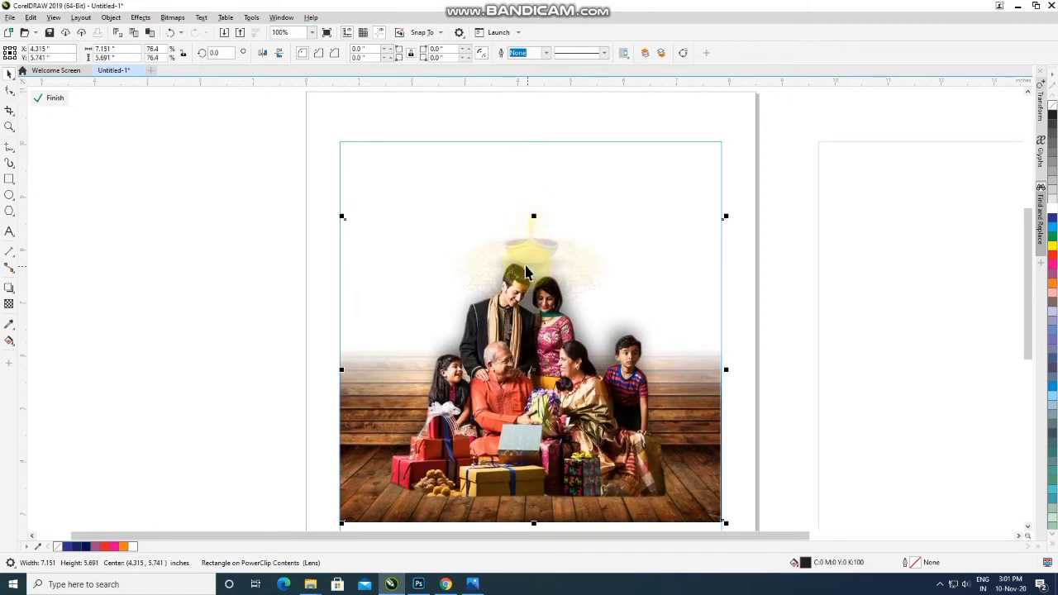
left_click_drag(533, 246, 532, 241)
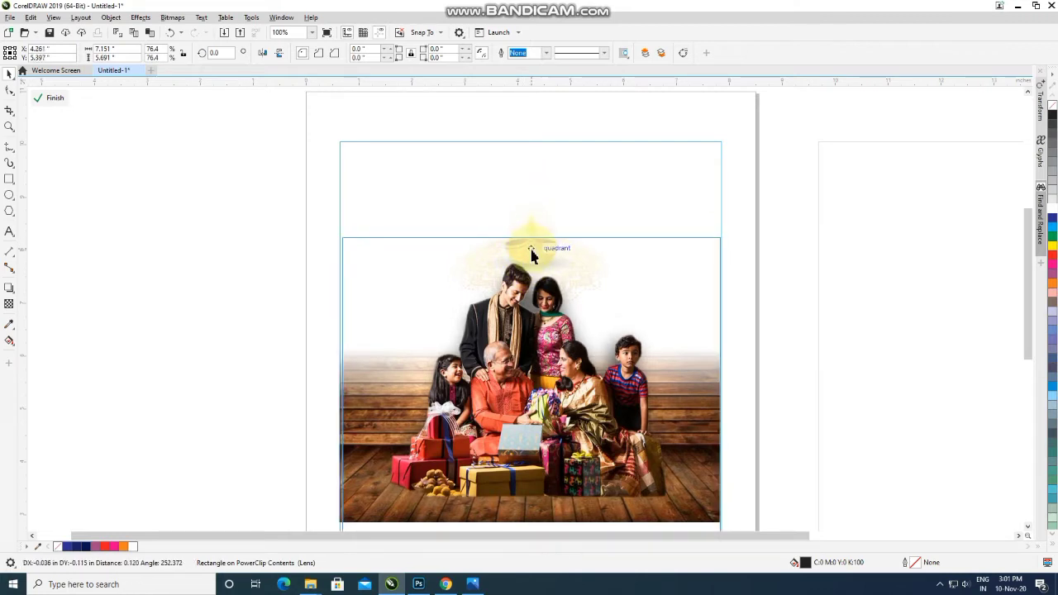
scroll(533, 248, "down", 2)
scroll(533, 364, "up", 2)
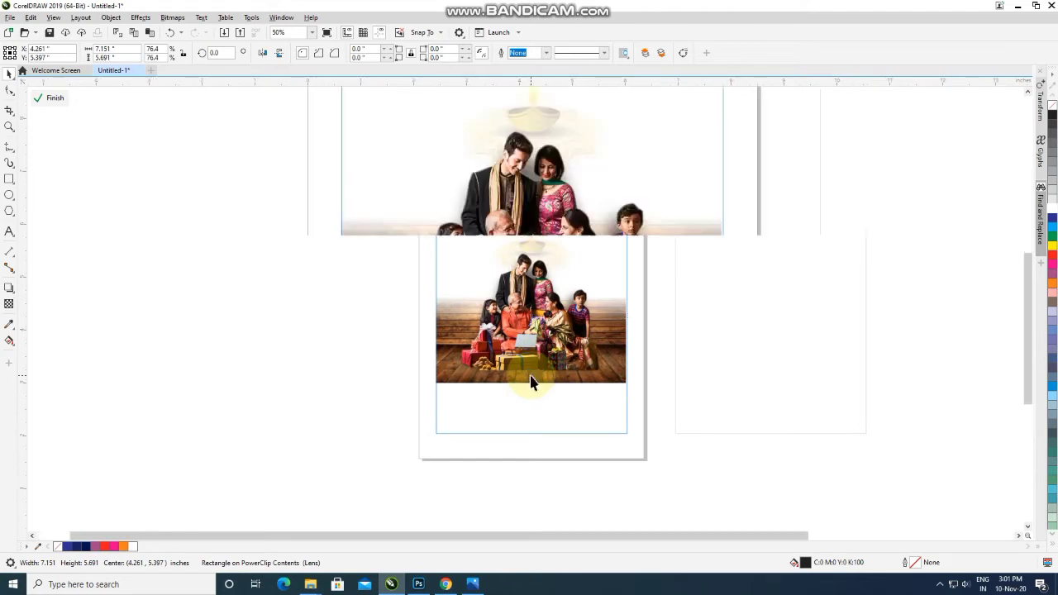
Step: Add a Multiply drop shadow with opacity 50 and feather 15 to the family photo, and try offsetting it slightly downward
left_click(538, 399)
left_click(519, 392)
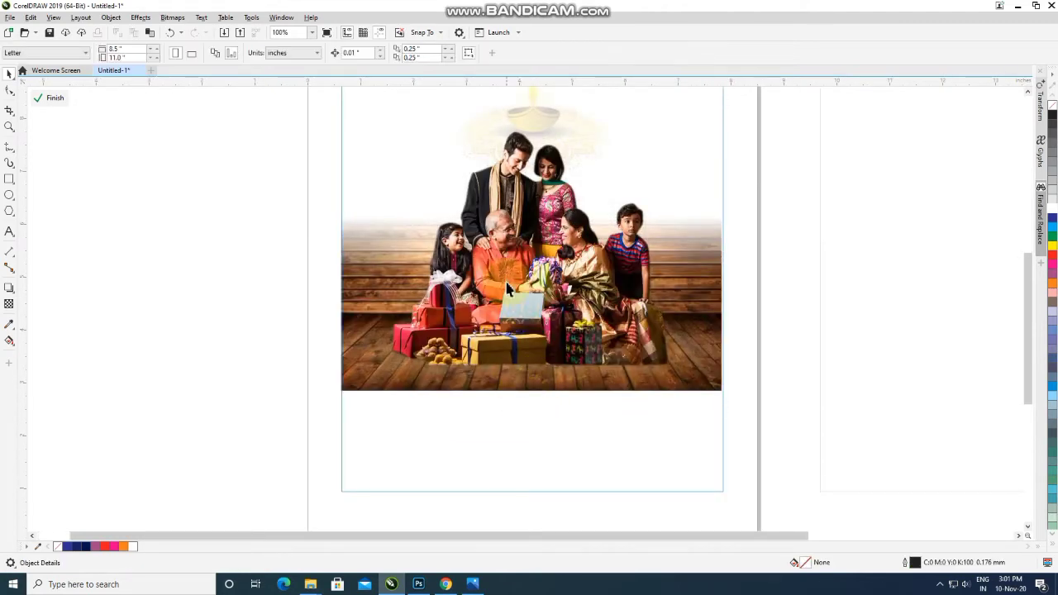
left_click(377, 280)
left_click(9, 291)
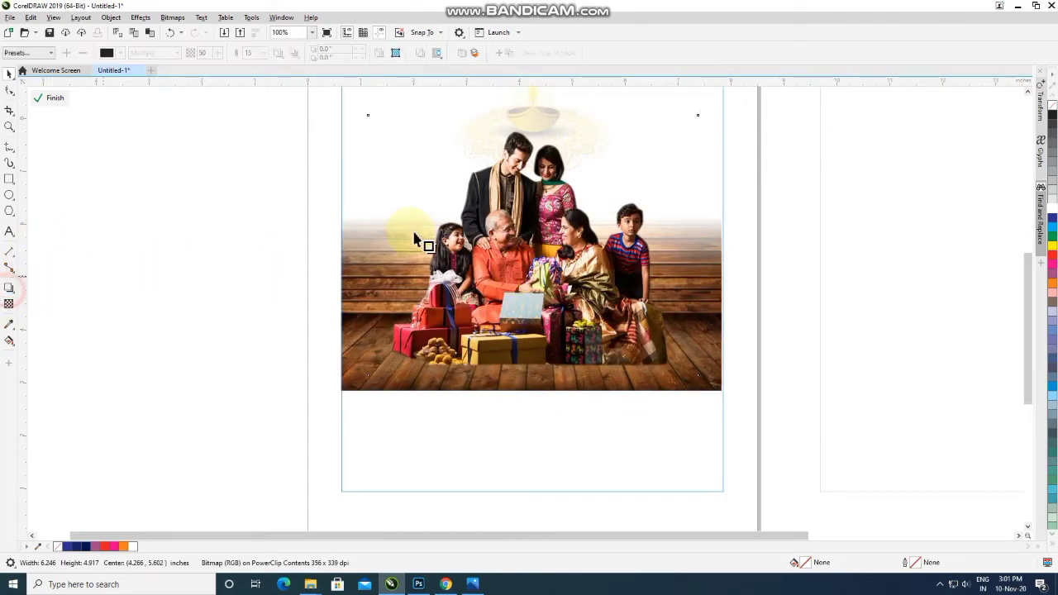
left_click_drag(499, 223, 529, 246)
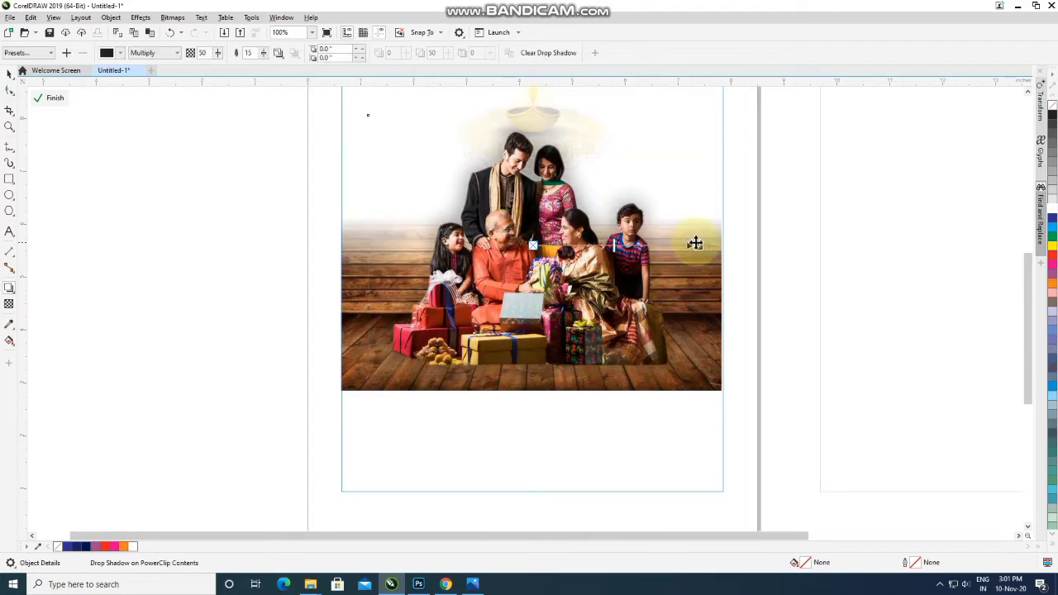
left_click_drag(694, 246, 635, 373)
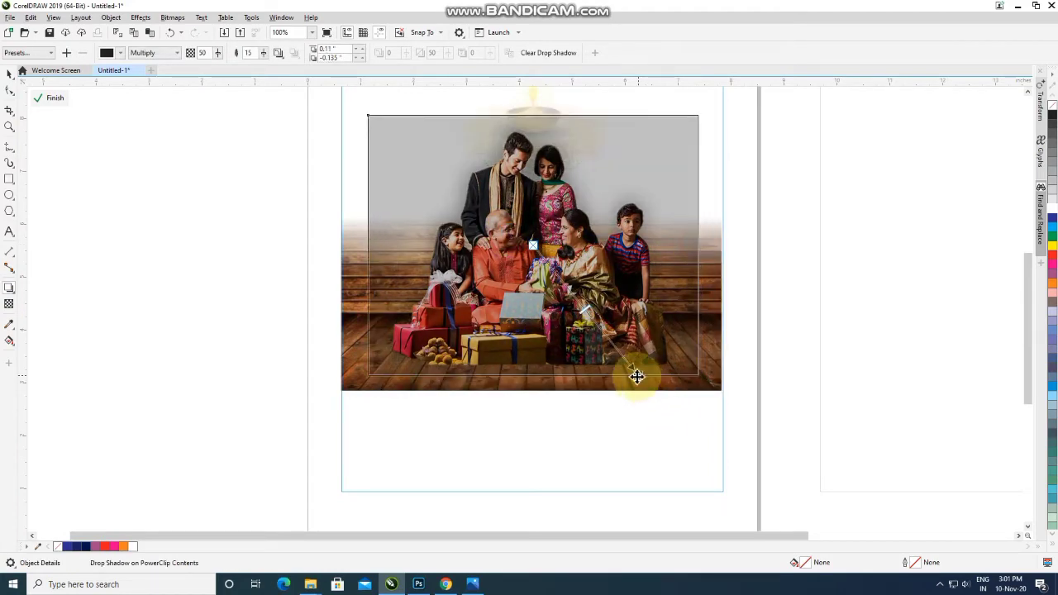
key("Escape")
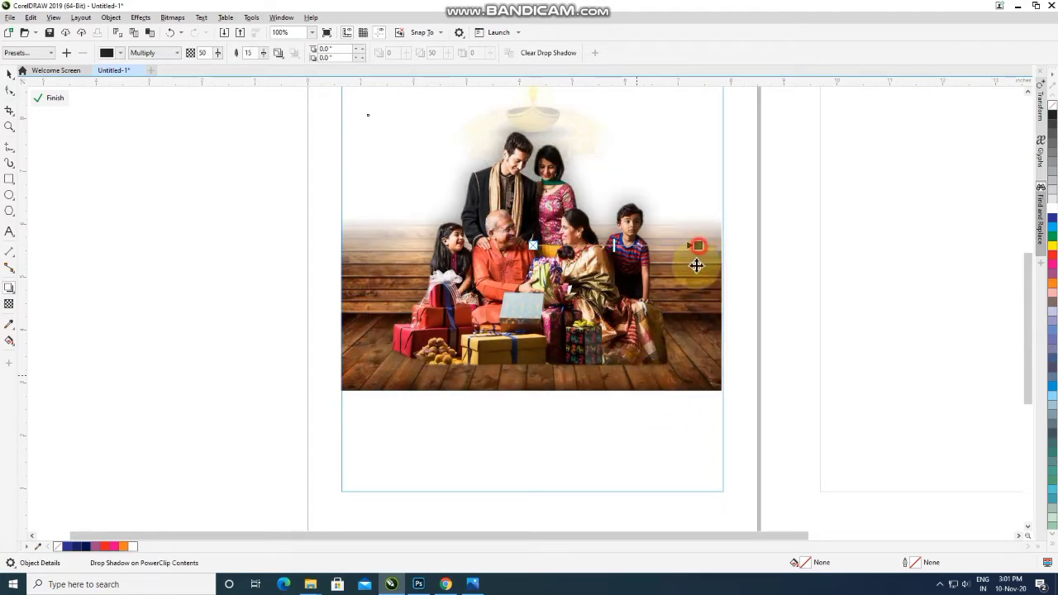
left_click_drag(695, 264, 580, 379)
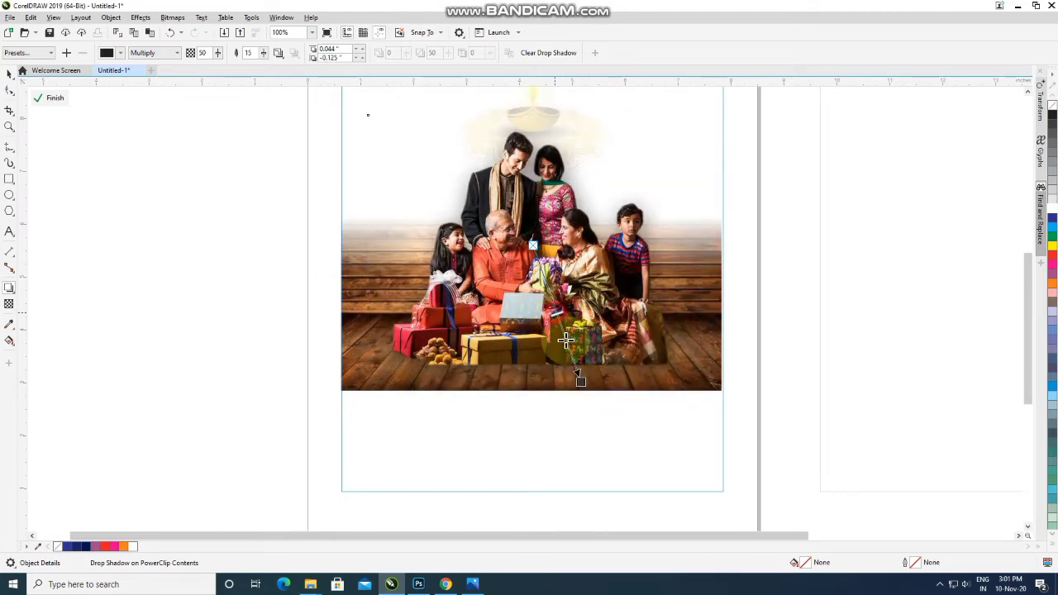
left_click(272, 236)
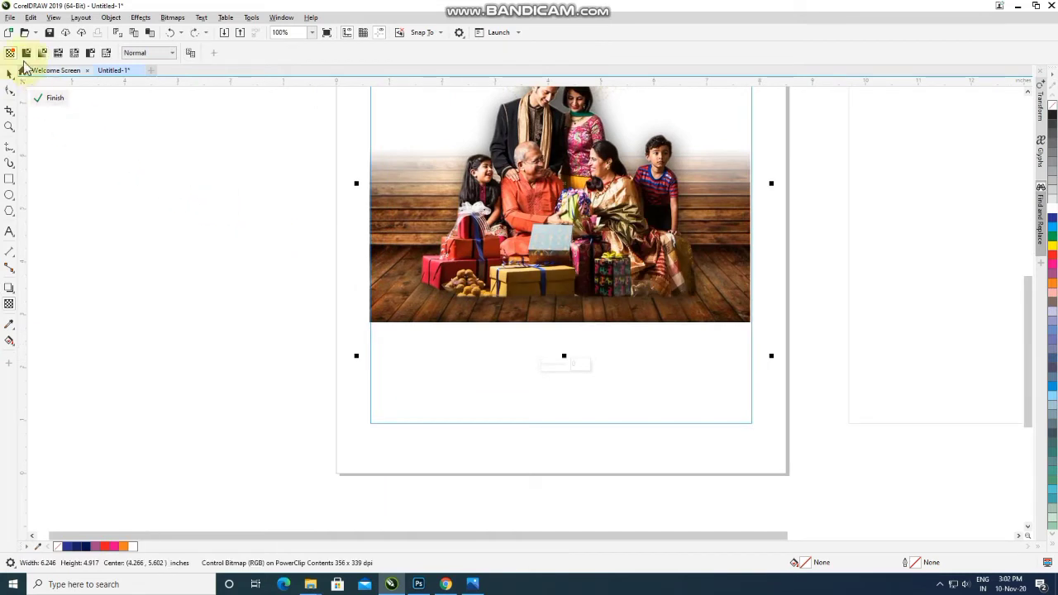
Step: Draw a flat black ellipse without outline along the wooden floor's lower edge, about 7.949 × 0.849 inches
left_click(94, 190)
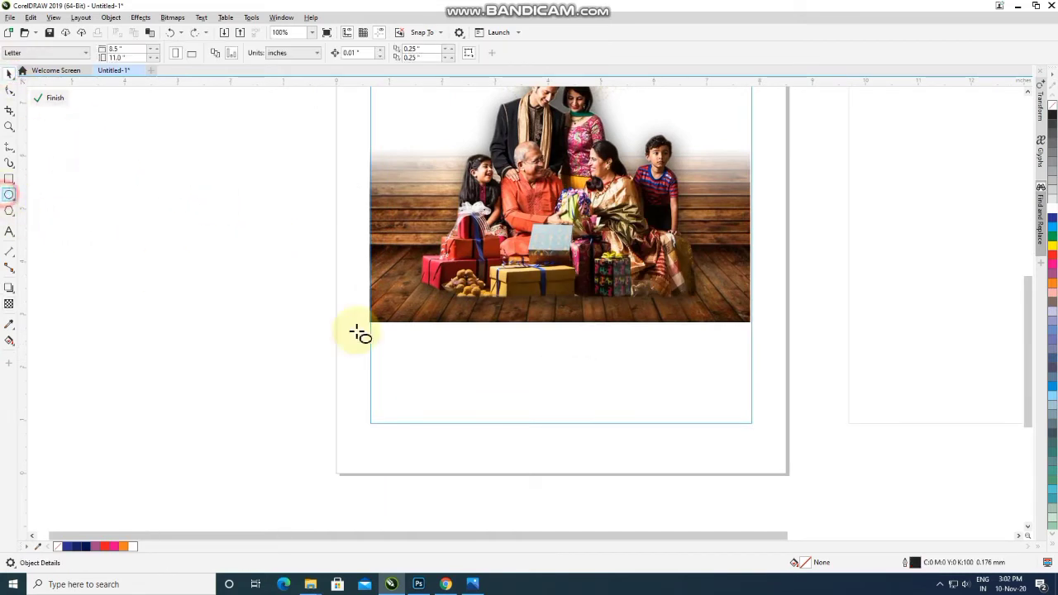
left_click_drag(360, 321, 781, 343)
left_click(11, 74)
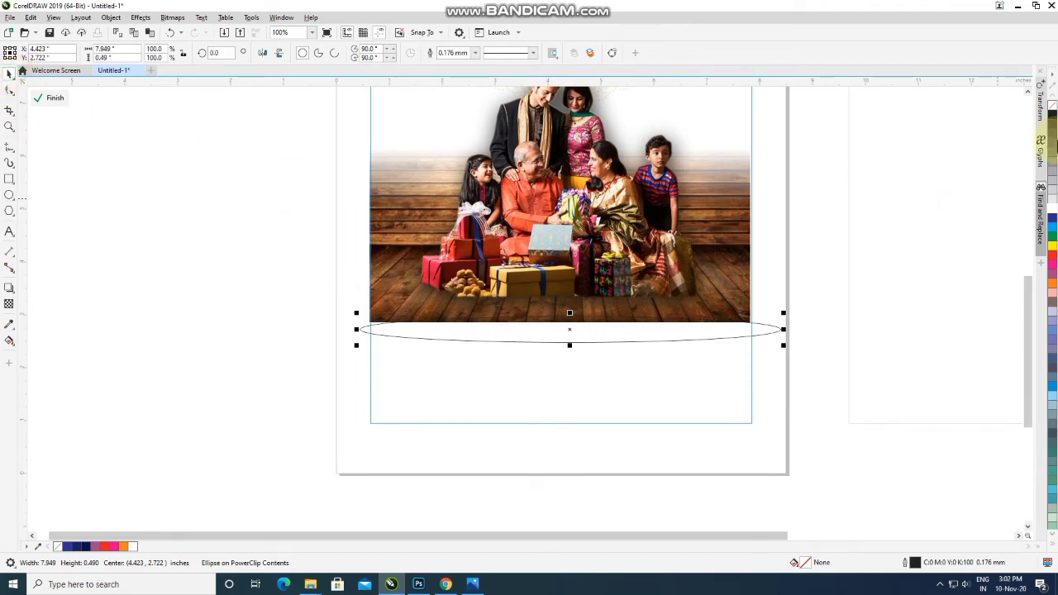
left_click(1052, 114)
right_click(1051, 104)
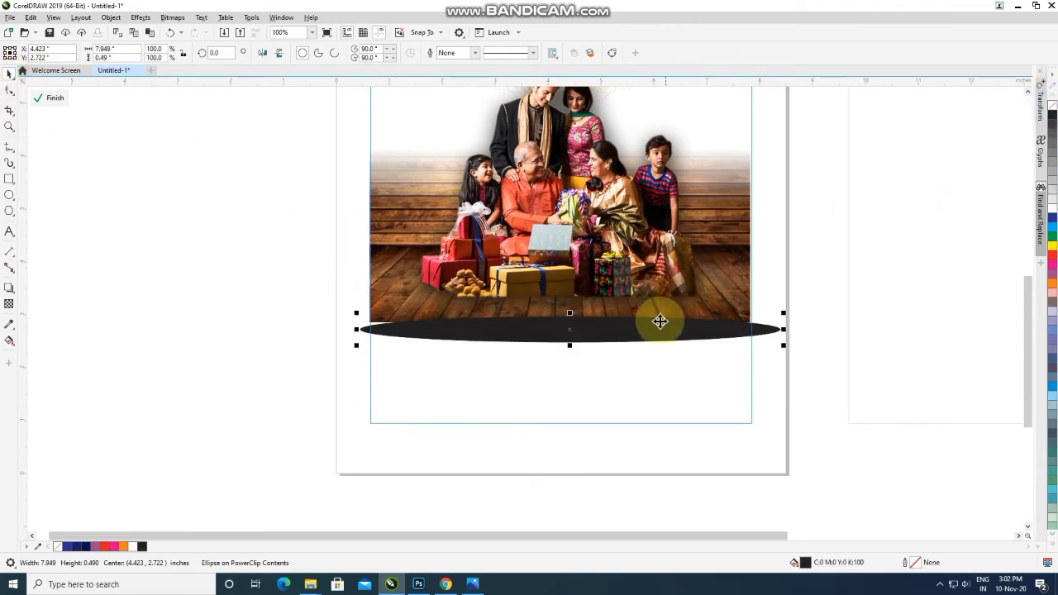
left_click_drag(653, 324, 640, 324)
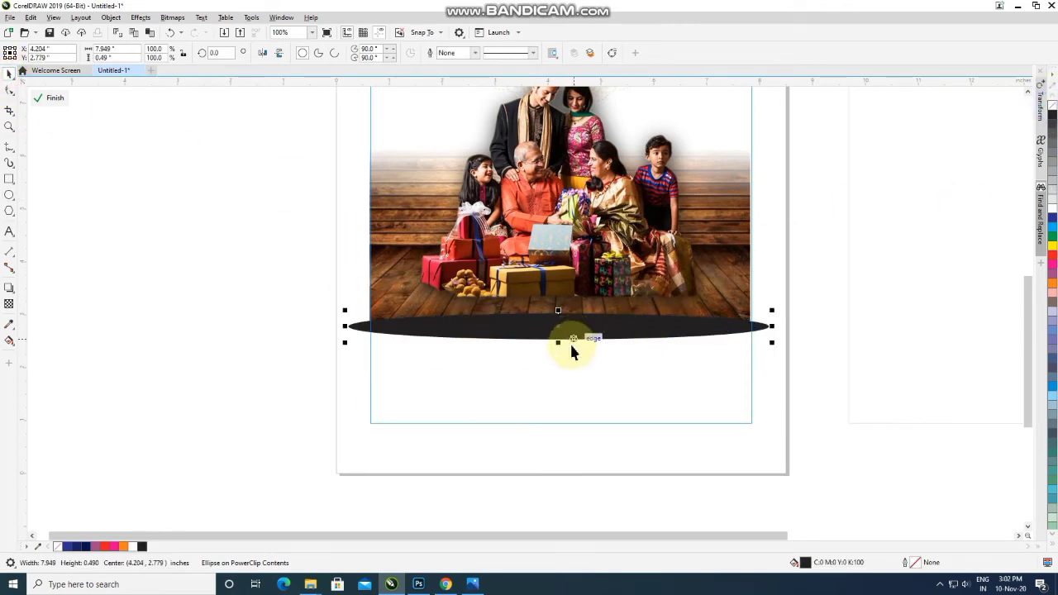
left_click_drag(557, 344, 559, 363)
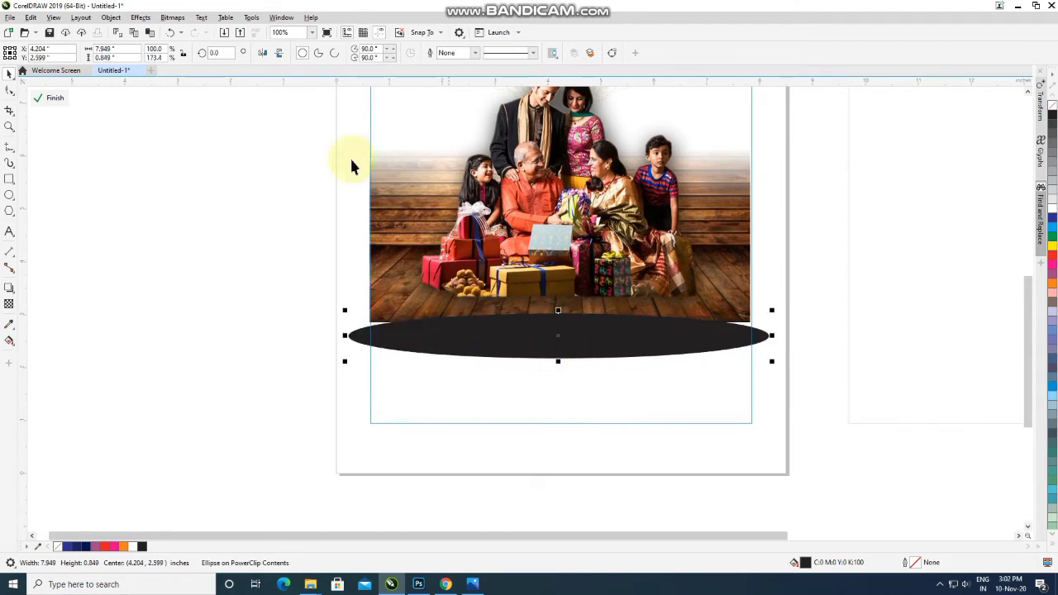
Step: Convert the black ellipse to a bitmap
left_click(169, 21)
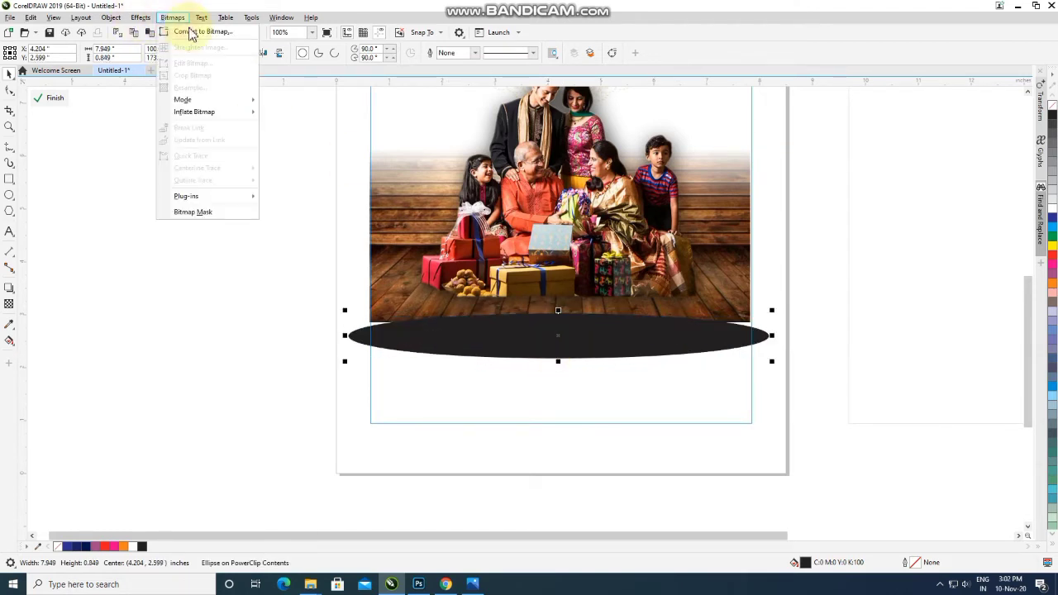
left_click(194, 31)
left_click(541, 353)
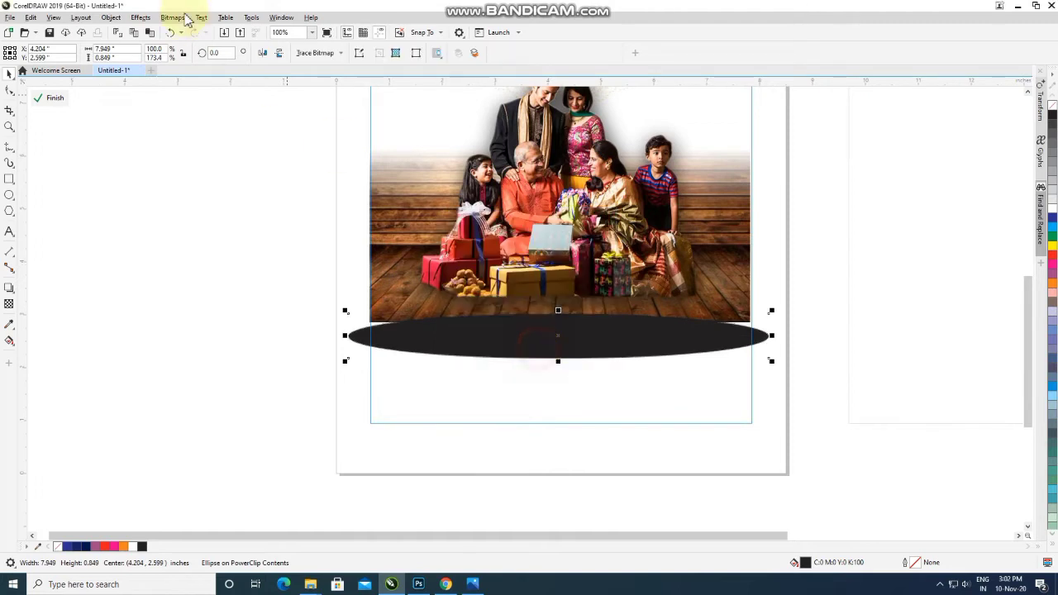
Step: Apply a Gaussian Blur with a radius of 18.1 pixels to the ellipse bitmap
left_click(139, 18)
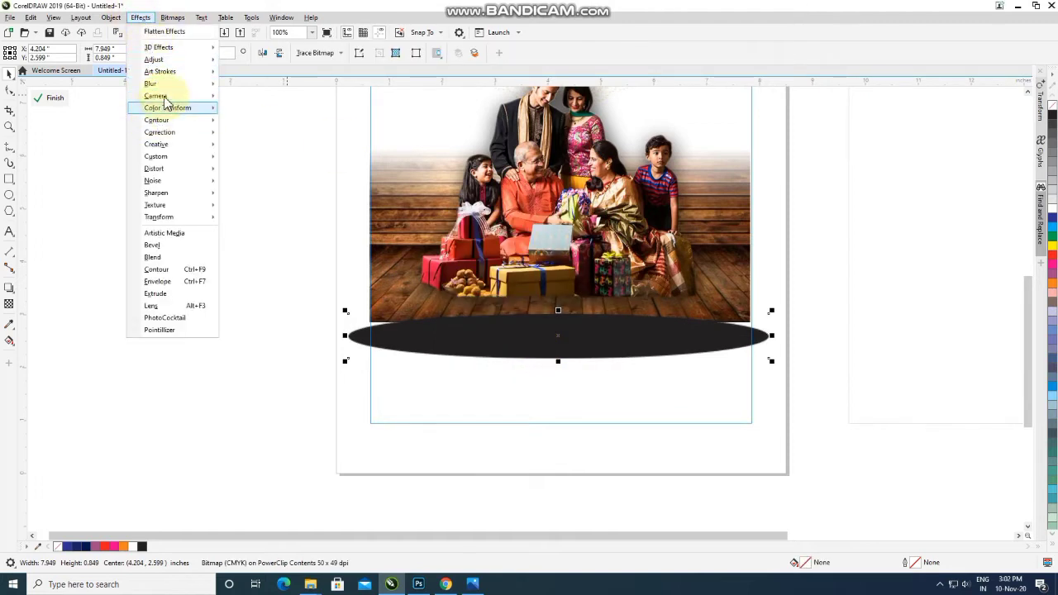
mouse_move(173, 84)
left_click(258, 97)
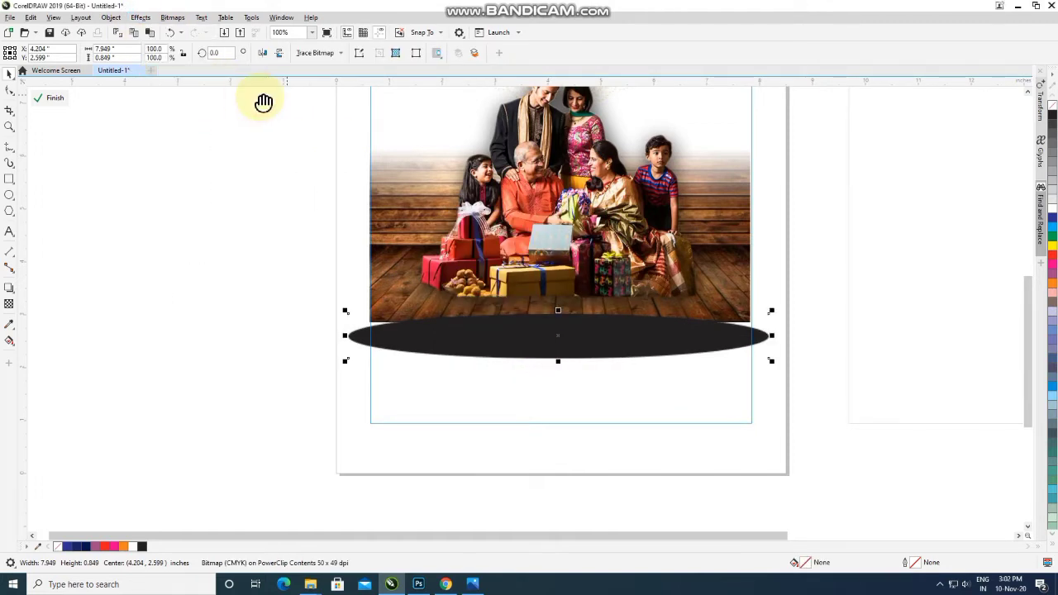
left_click(501, 287)
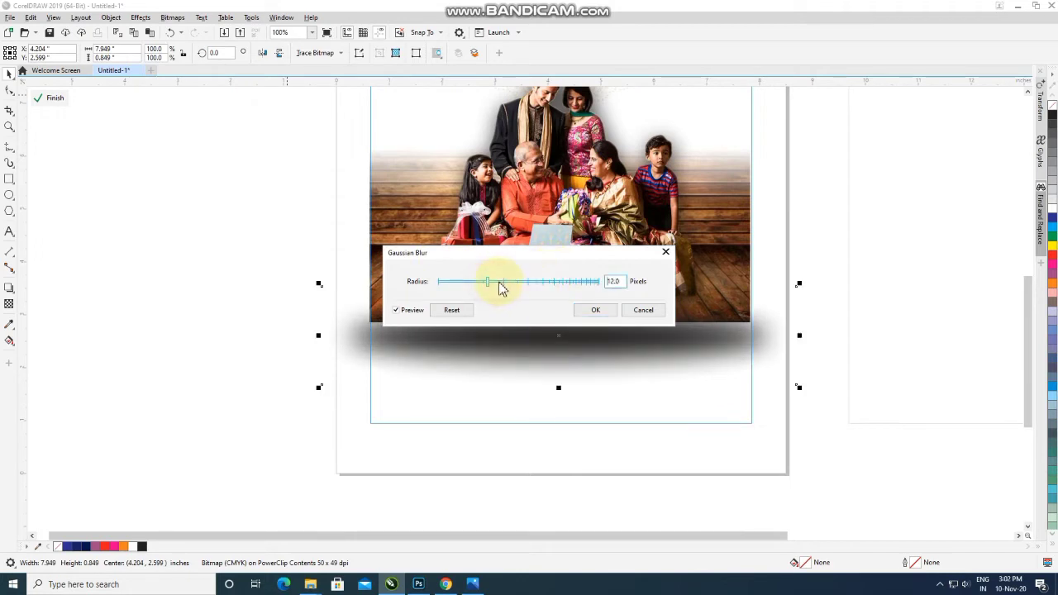
left_click_drag(497, 281, 503, 282)
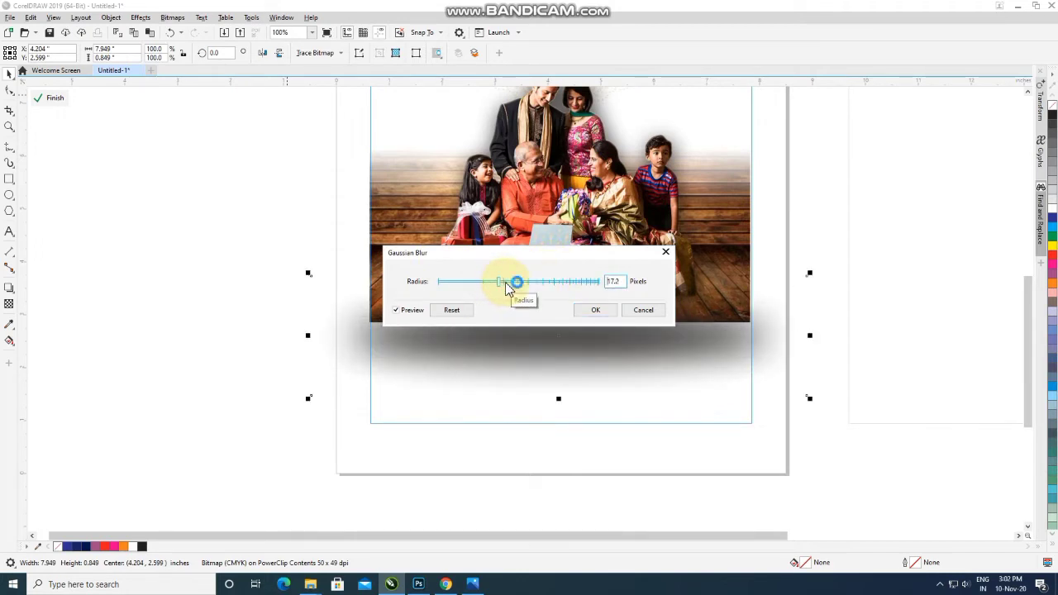
left_click(504, 285)
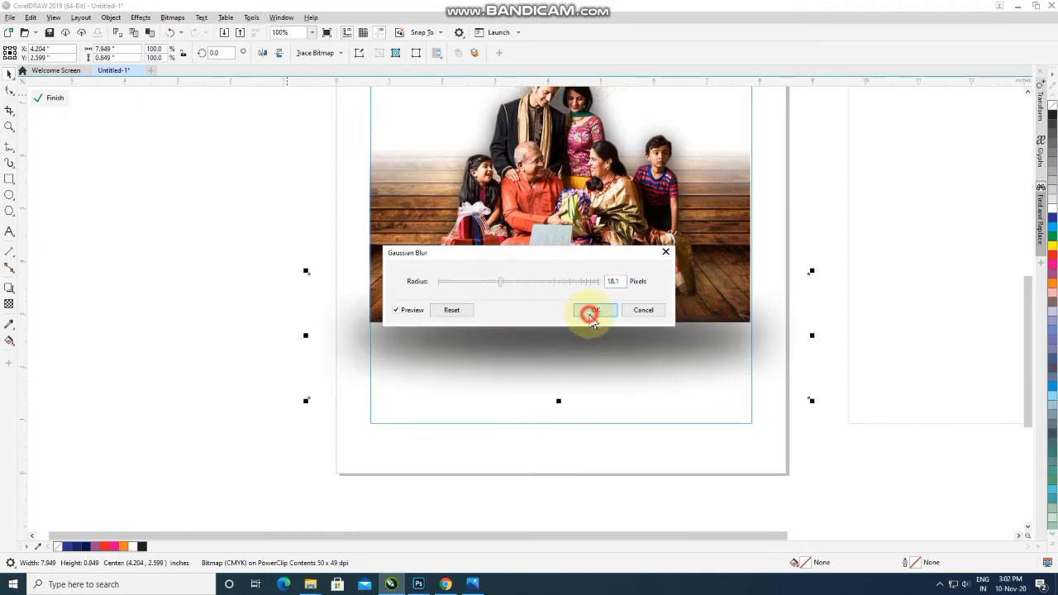
left_click(589, 314)
Step: Flatten the blurred ellipse to about 0.89 inches high against the floor's lower edge, and finish editing the PowerClip
left_click(554, 333)
left_click(554, 358)
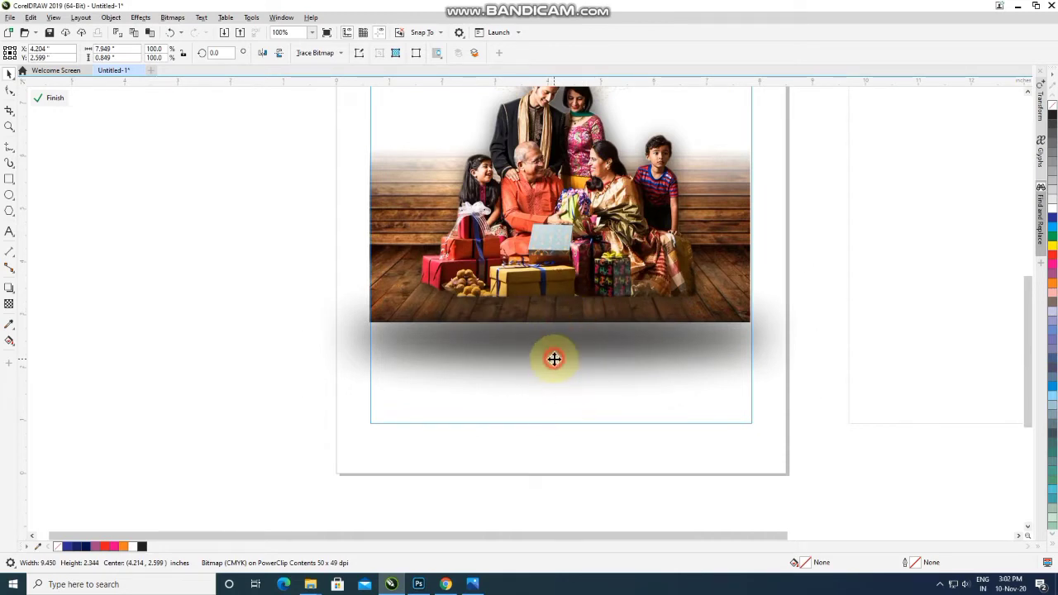
left_click_drag(558, 400, 549, 336)
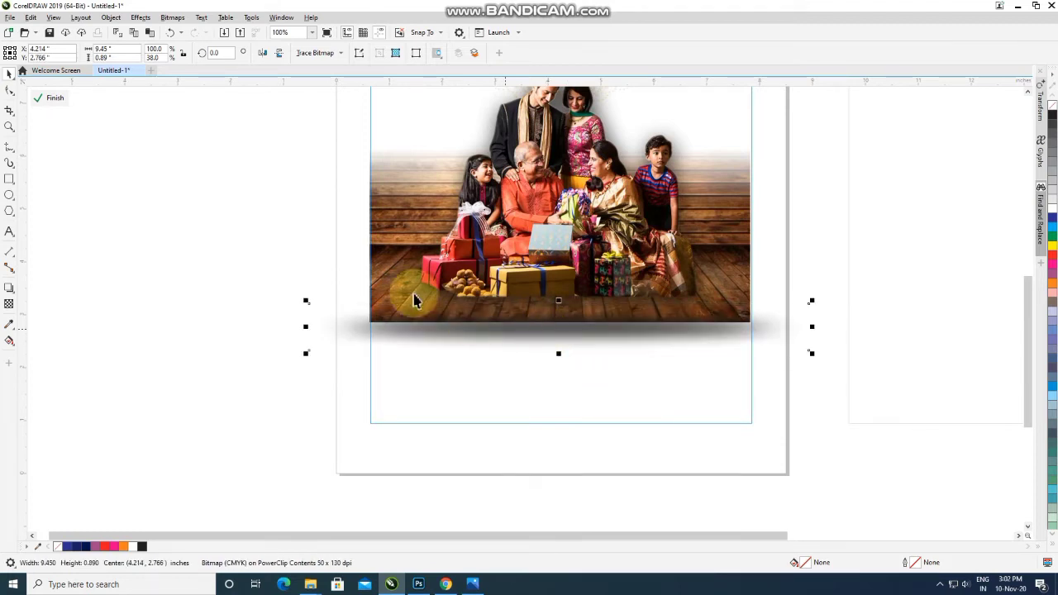
left_click(58, 103)
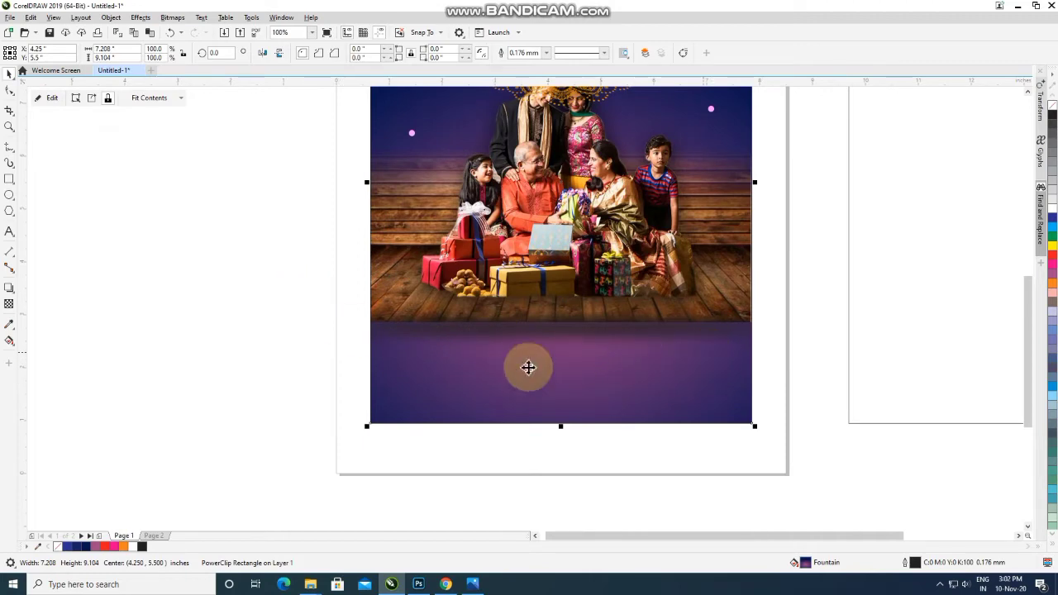
scroll(637, 392, "down", 2)
left_click(408, 347)
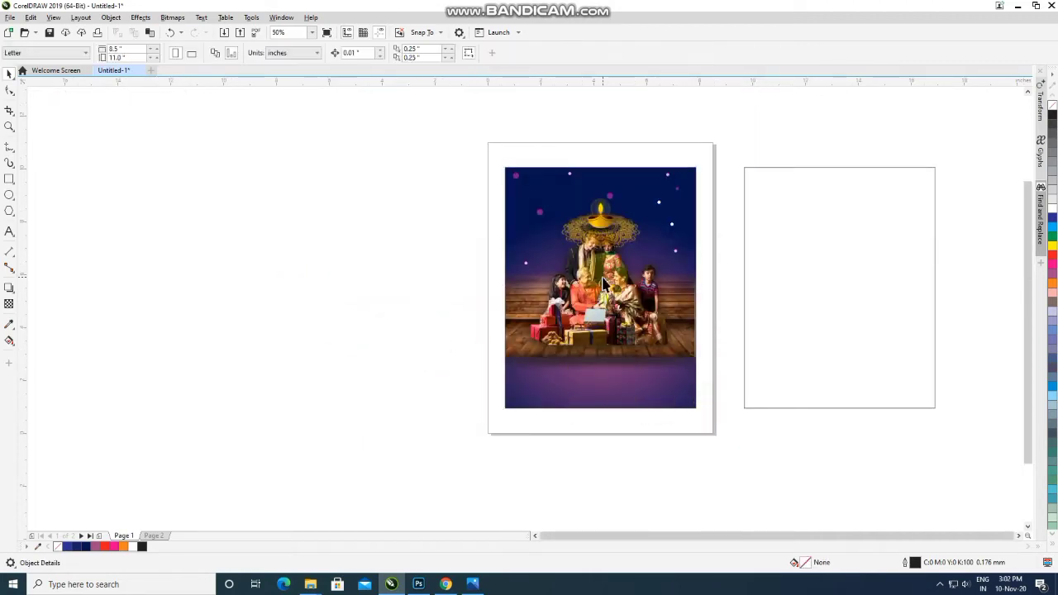
Step: Move the golden diya with its rangoli from above the family to the centre of the purple area below the floor
scroll(607, 221, "up", 2)
scroll(611, 224, "down", 2)
left_click(606, 221)
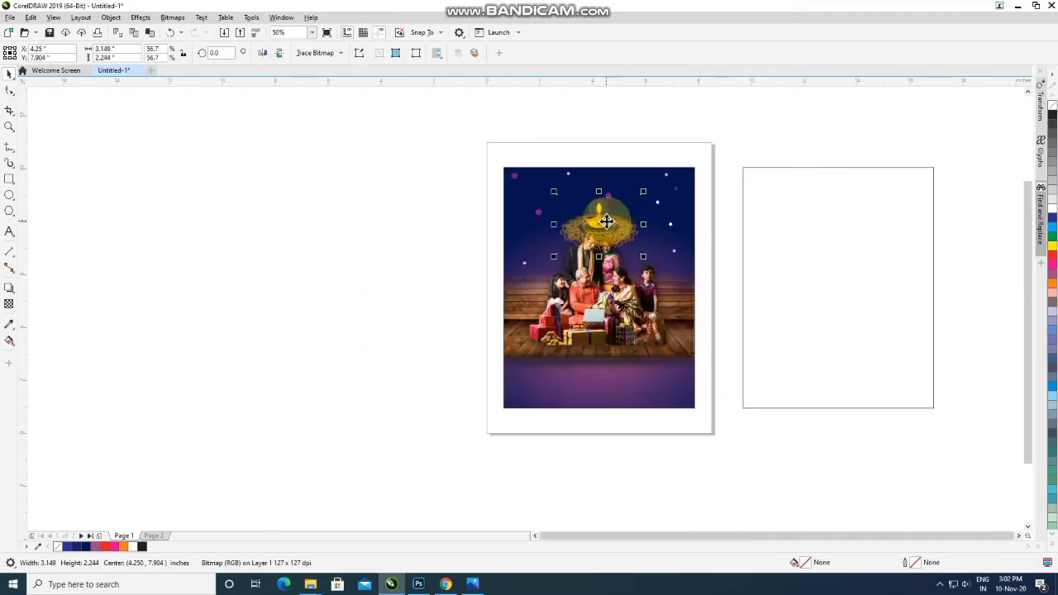
left_click_drag(606, 222, 600, 387)
scroll(607, 393, "up", 2)
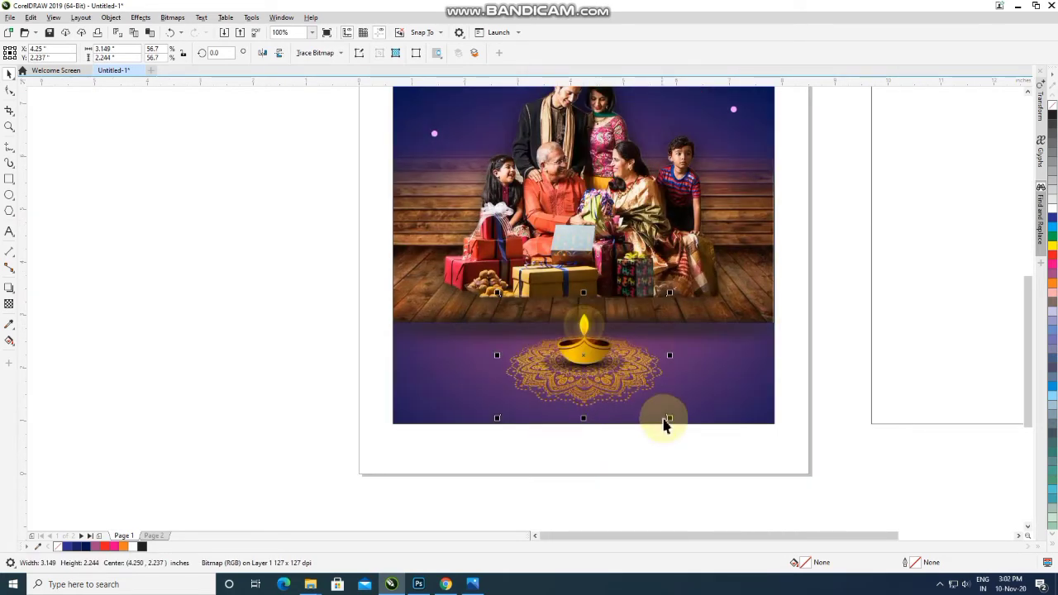
Step: PowerClip the diya with its rangoli inside the gradient rectangle
left_click(306, 304)
left_click(579, 394)
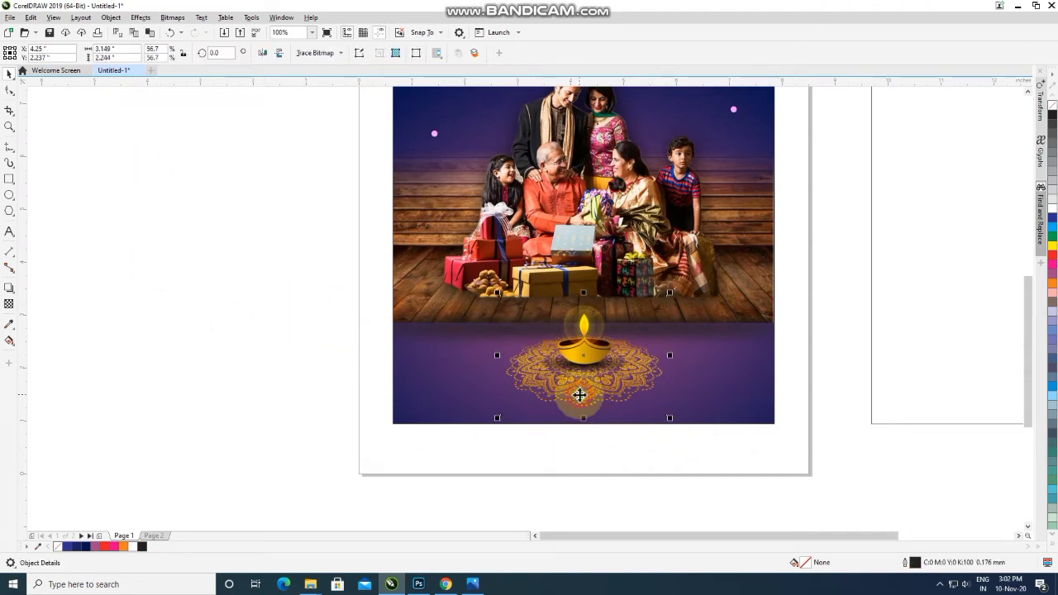
right_click(580, 395)
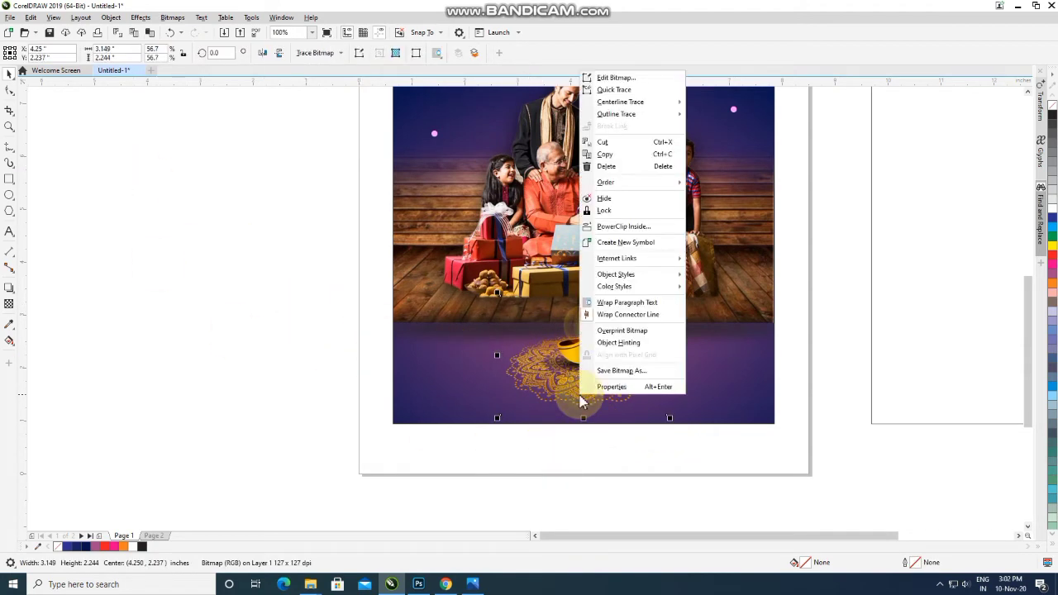
left_click(628, 227)
left_click(706, 367)
right_click(659, 371)
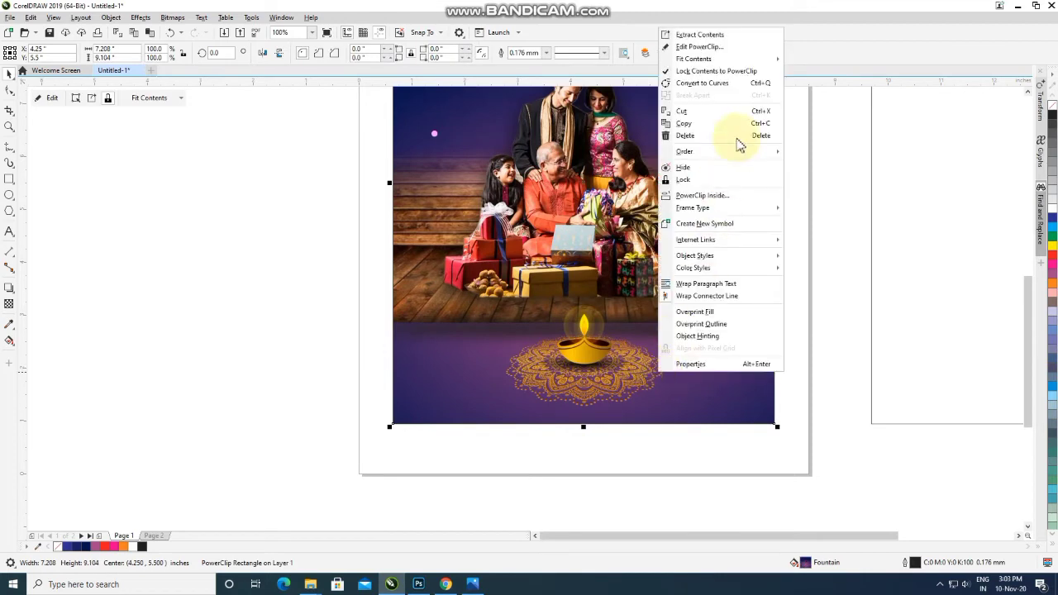
Step: Edit the gradient rectangle's PowerClip, add a drop shadow straight down from the diya's centre, and finish editing
left_click(739, 48)
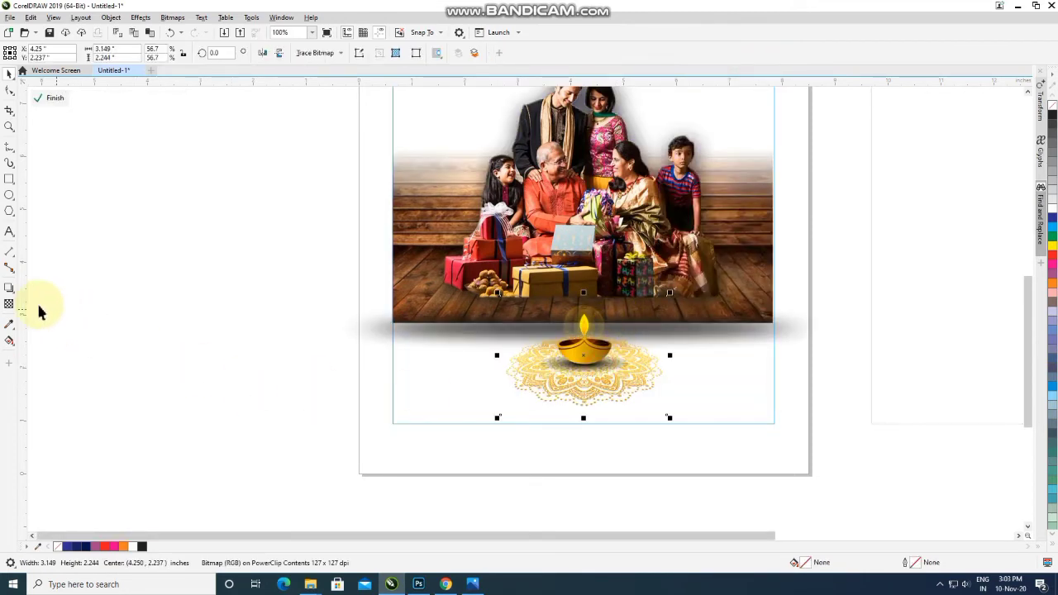
left_click(8, 288)
left_click_drag(586, 362, 583, 444)
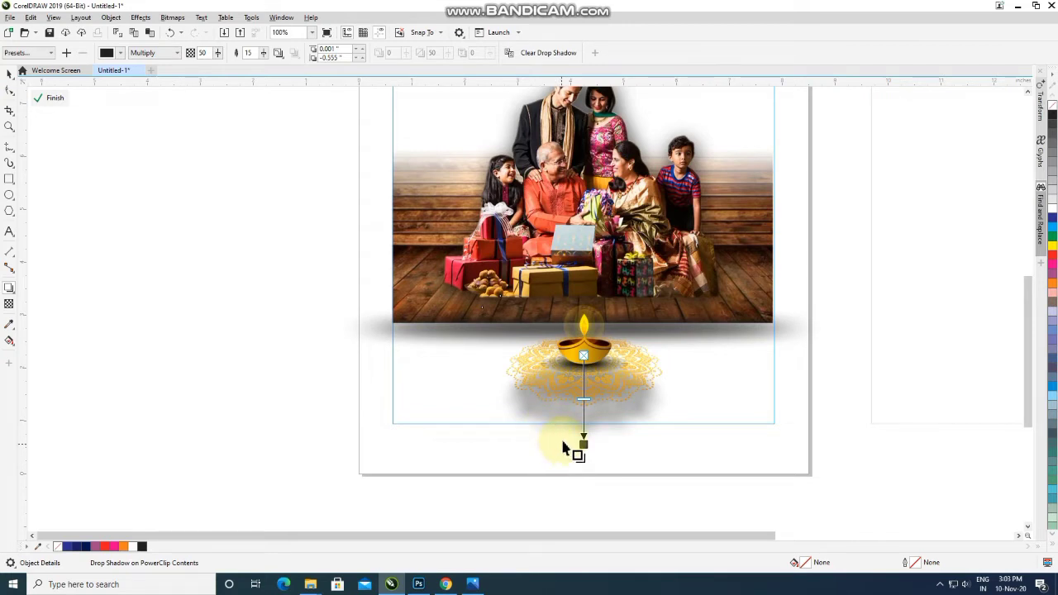
left_click(9, 74)
left_click(50, 97)
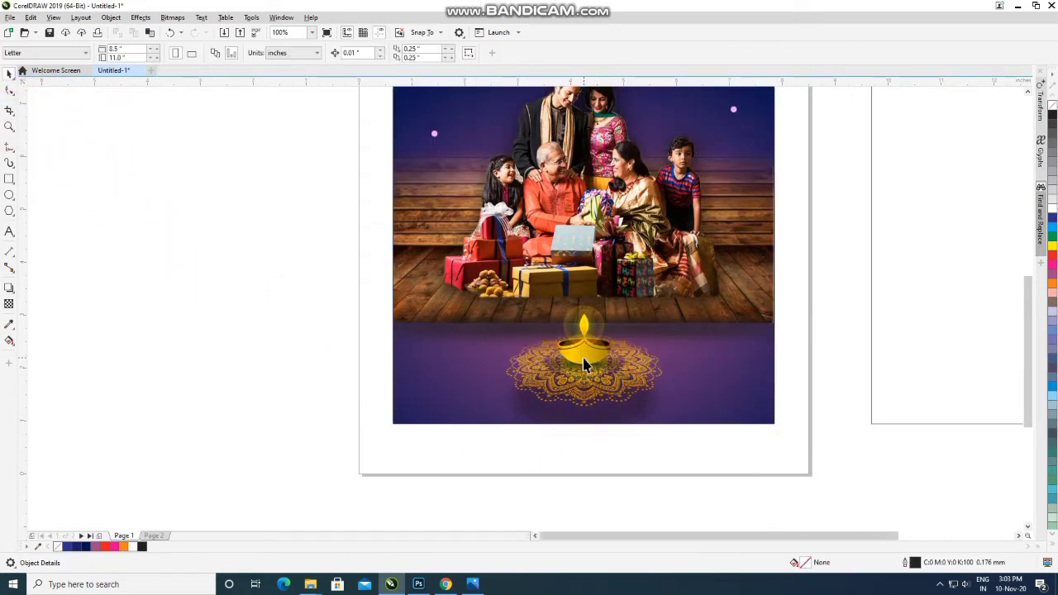
Step: Bring the orange sphere from Page 2 onto Page 1's purple area, to the left of the diya
scroll(579, 363, "down", 2)
scroll(554, 331, "down", 1)
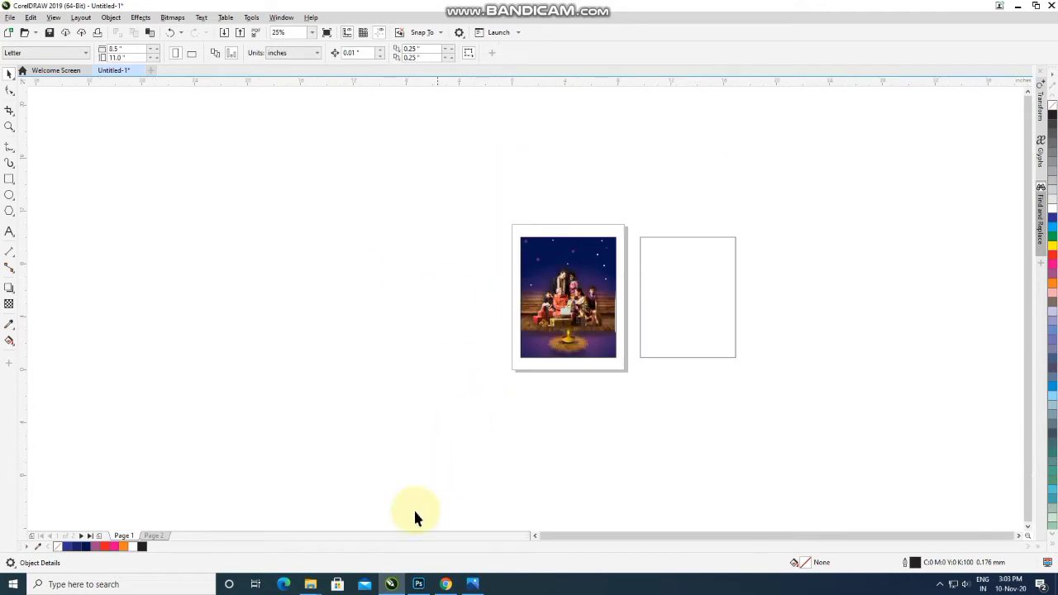
left_click(162, 536)
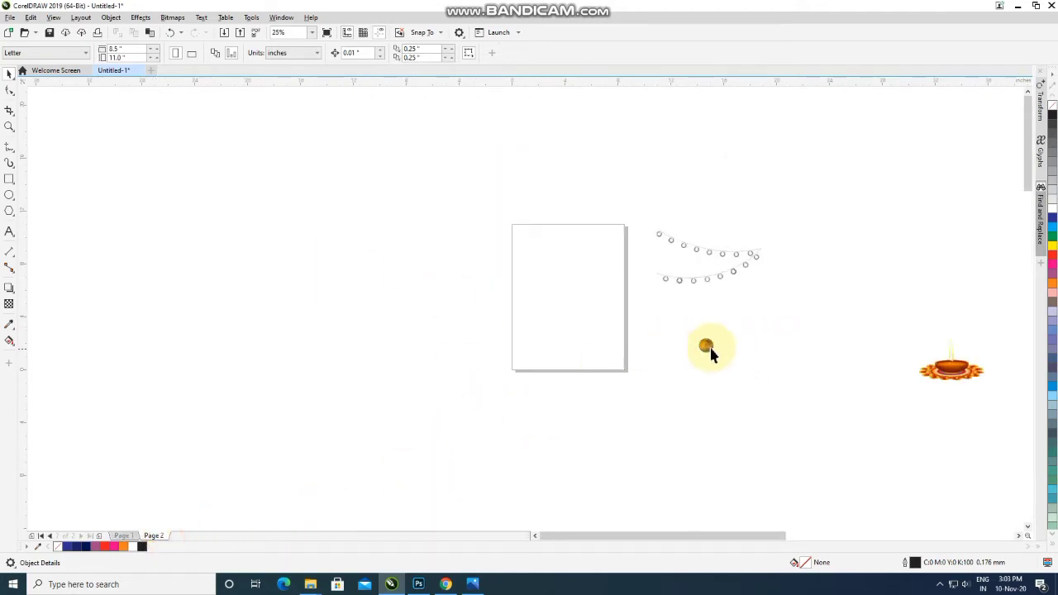
left_click(706, 349)
left_click_drag(706, 347, 518, 347)
scroll(538, 337, "up", 2)
Step: Copy the flattened blurred ellipse from inside the PowerClip, finish editing, and paste the copy onto the page outside the frame
left_click(772, 325)
right_click(773, 325)
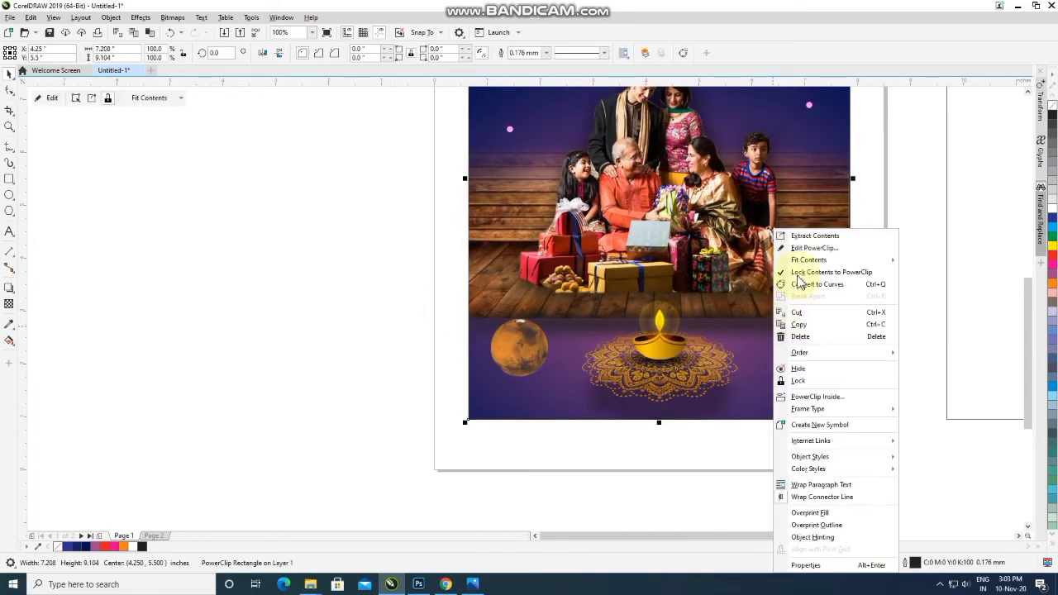
left_click(812, 237)
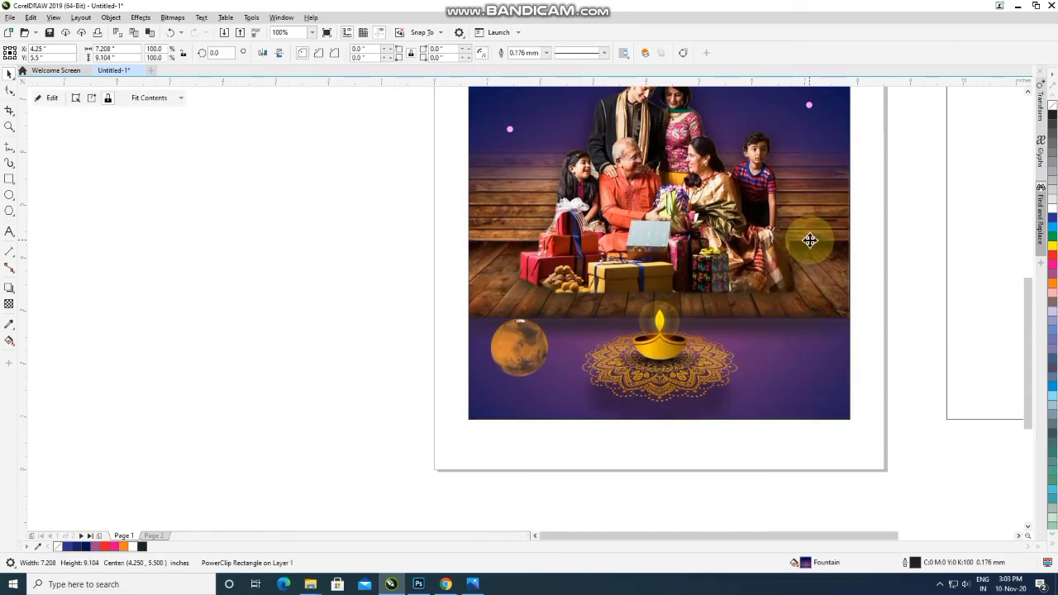
right_click(795, 323)
left_click(834, 248)
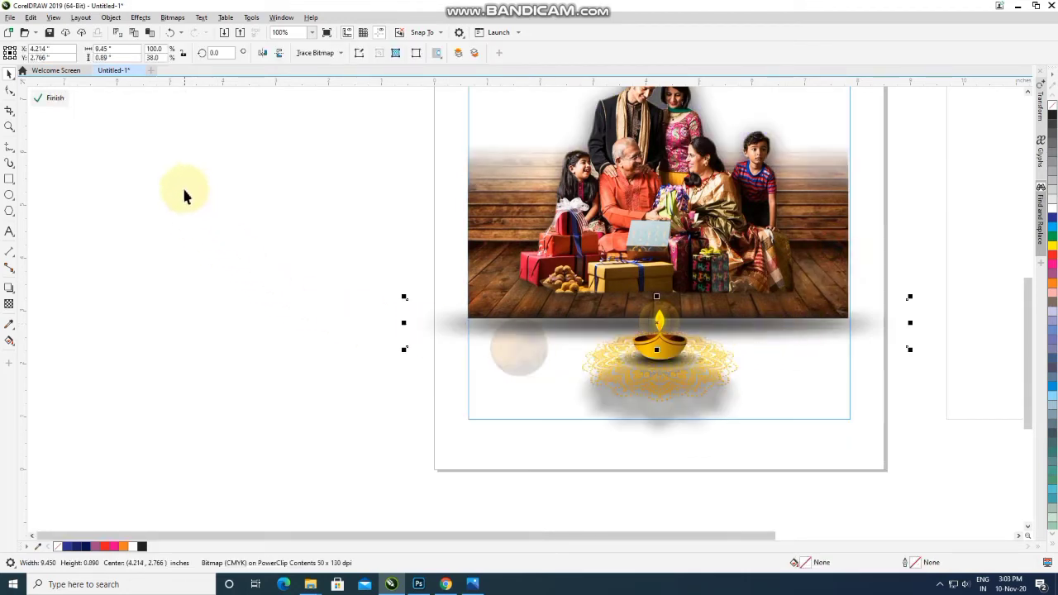
left_click(54, 99)
left_click(267, 350)
scroll(515, 488, "up", 3)
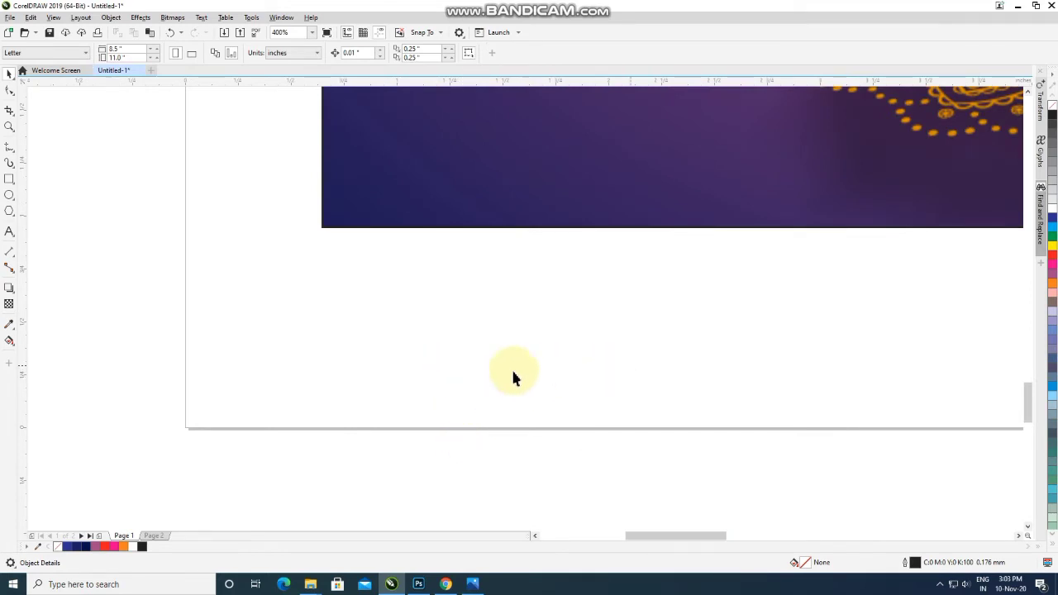
left_click(407, 377)
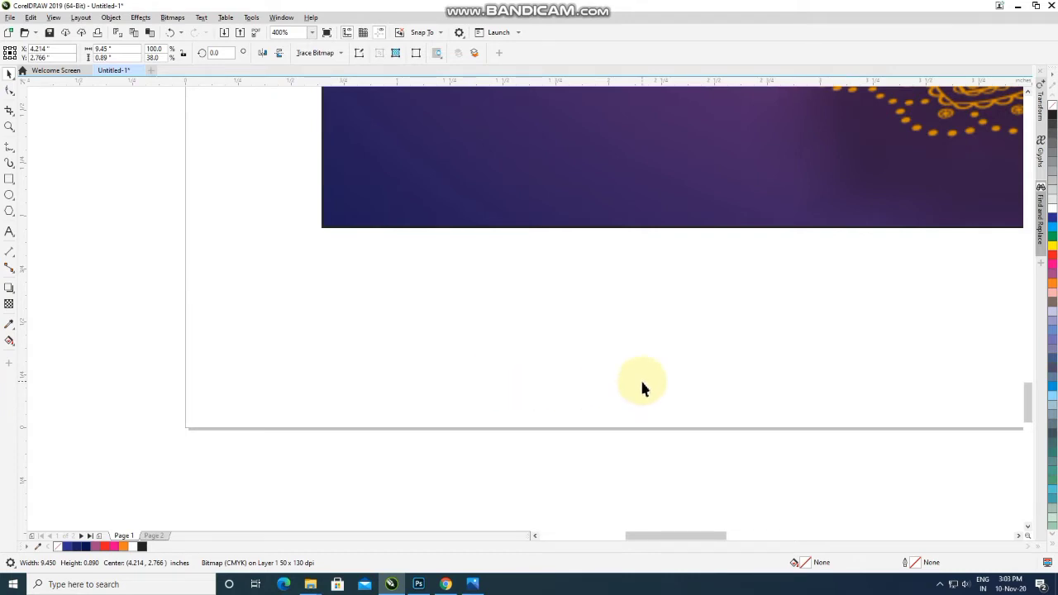
scroll(628, 340, "down", 3)
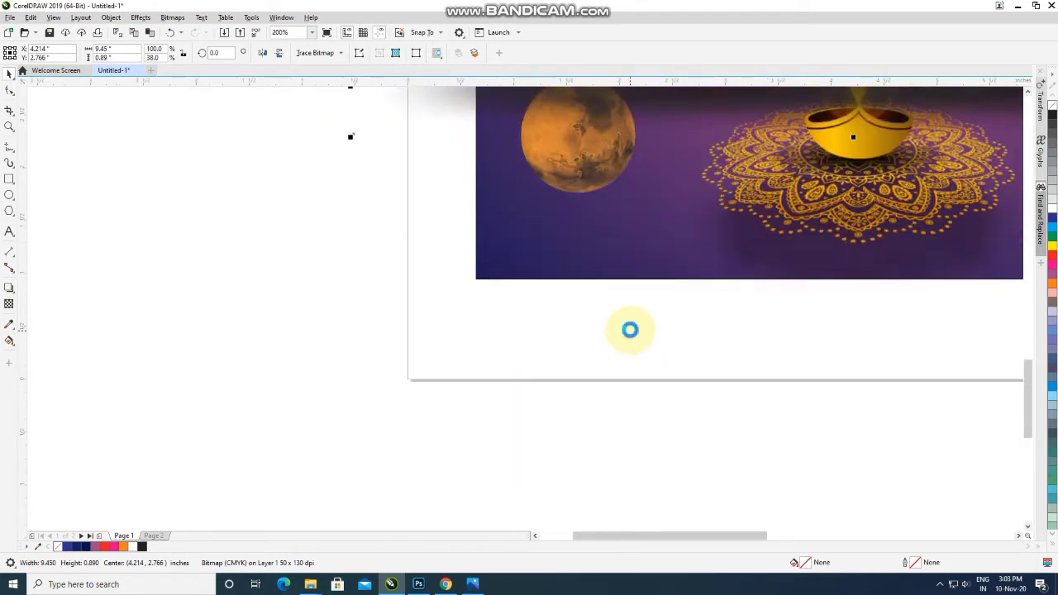
Step: Shrink the pasted blurred ellipse to about 0.741 × 0.07 inches and place it at the base of the sphere
left_click_drag(685, 217, 565, 295)
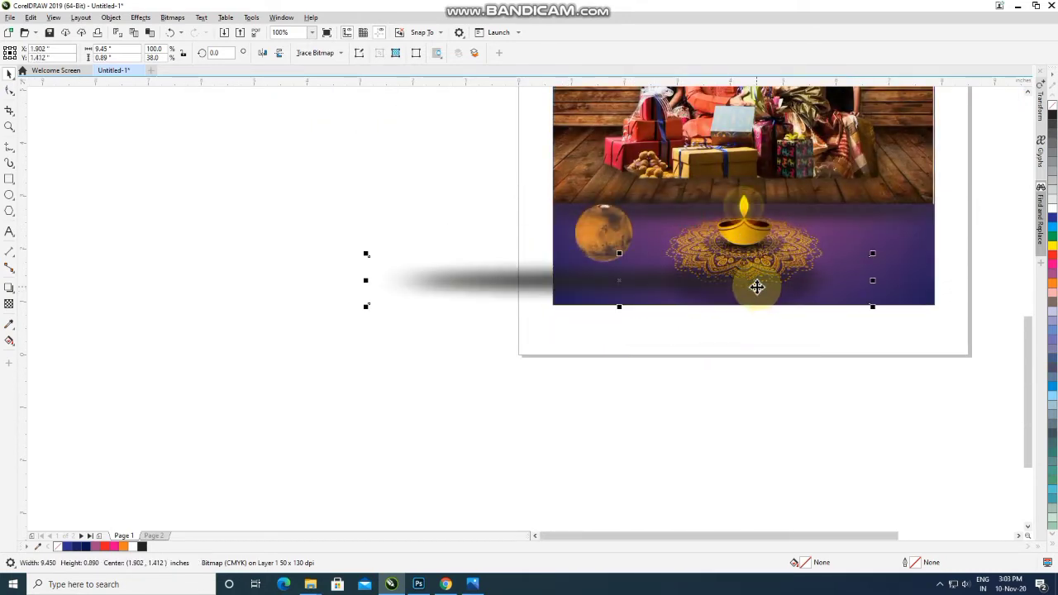
scroll(958, 310, "up", 1)
left_click_drag(901, 333, 413, 214)
scroll(484, 273, "up", 1)
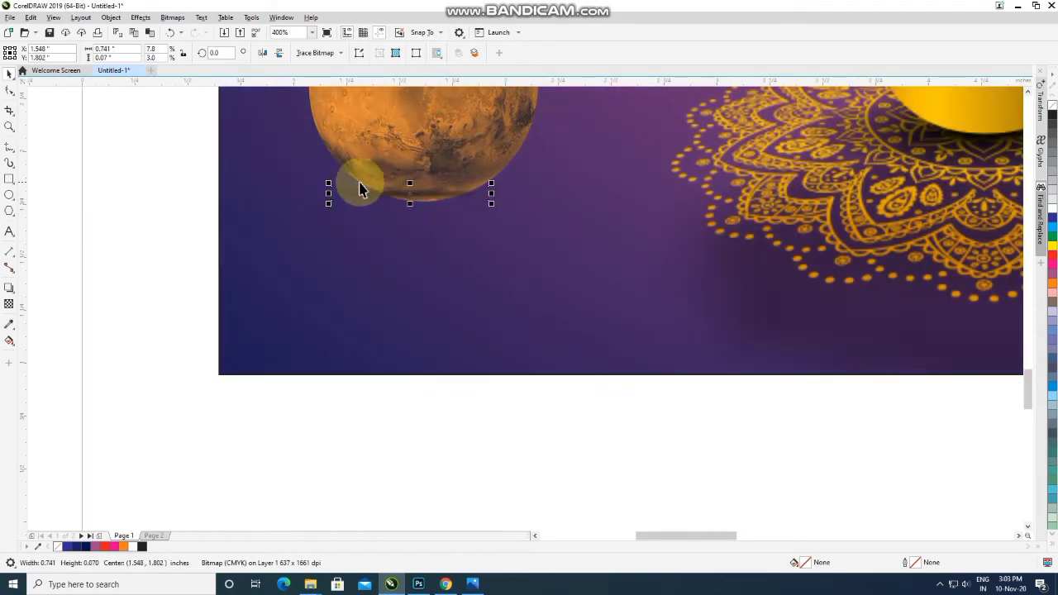
Step: Enlarge the blurred ellipse to about 1.326 × 0.239 inches as a ground shadow extending left beneath the sphere
left_click_drag(331, 175, 263, 170)
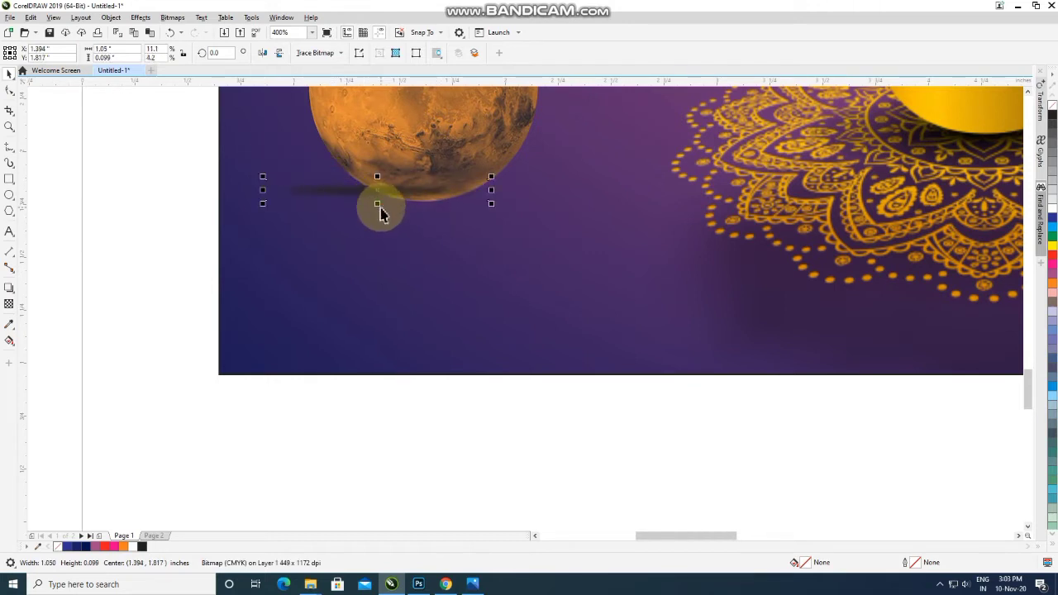
left_click(372, 198)
left_click_drag(379, 205, 379, 222)
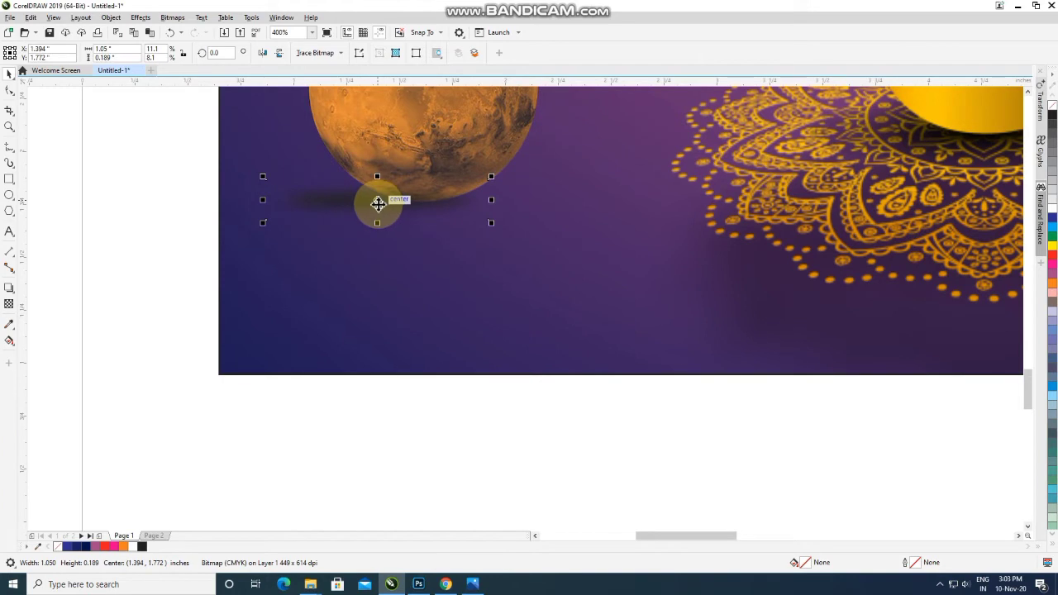
left_click_drag(263, 175, 225, 156)
left_click_drag(352, 200, 359, 195)
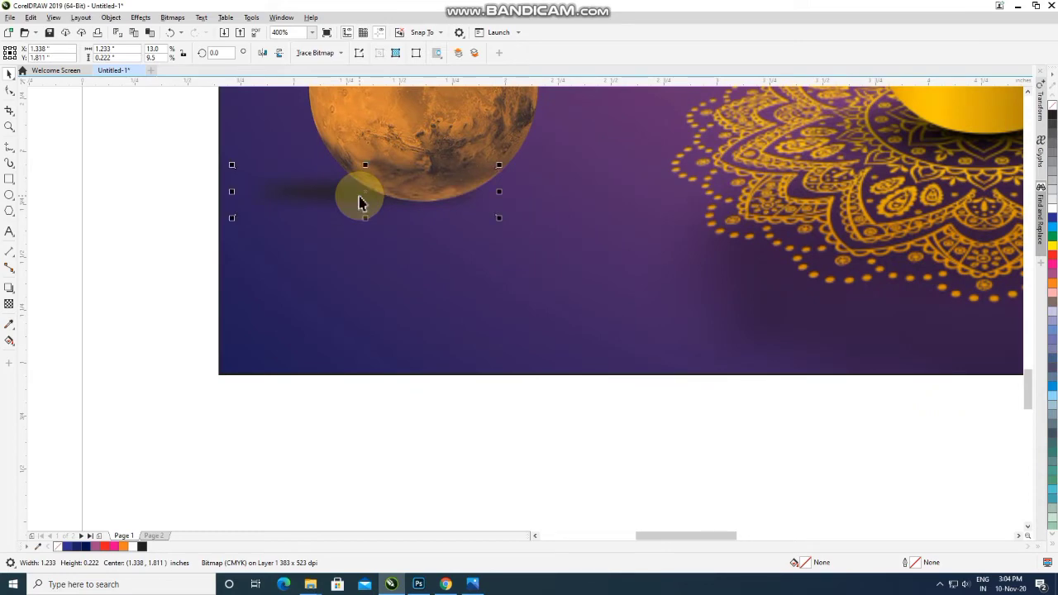
left_click_drag(501, 219, 519, 248)
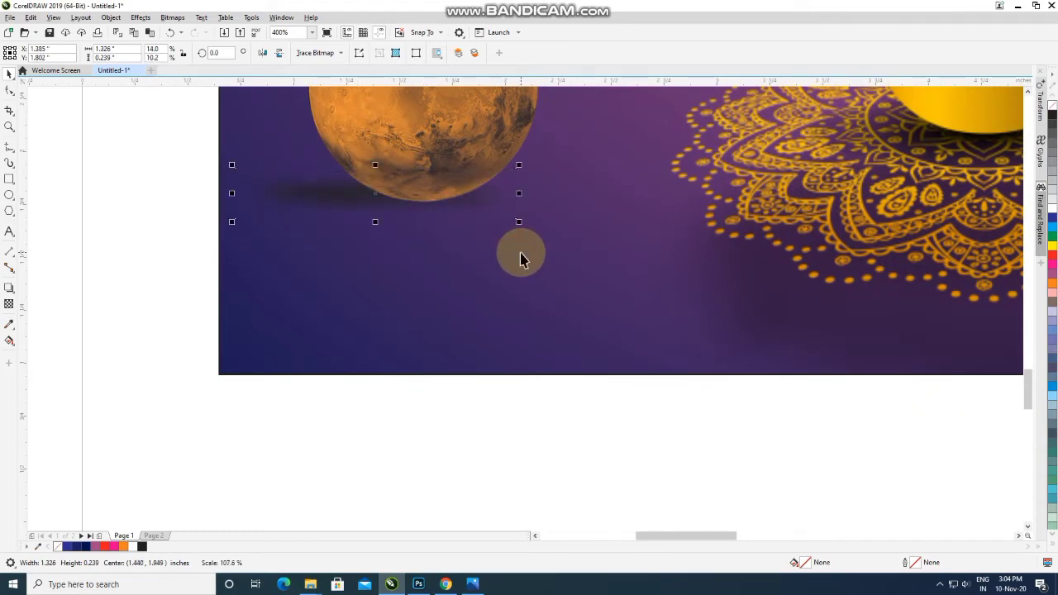
Step: Duplicate the sphere with its shadow to the right of the diya, slightly lower, and mirror the copy horizontally
scroll(414, 237, "down", 2)
scroll(404, 231, "down", 3)
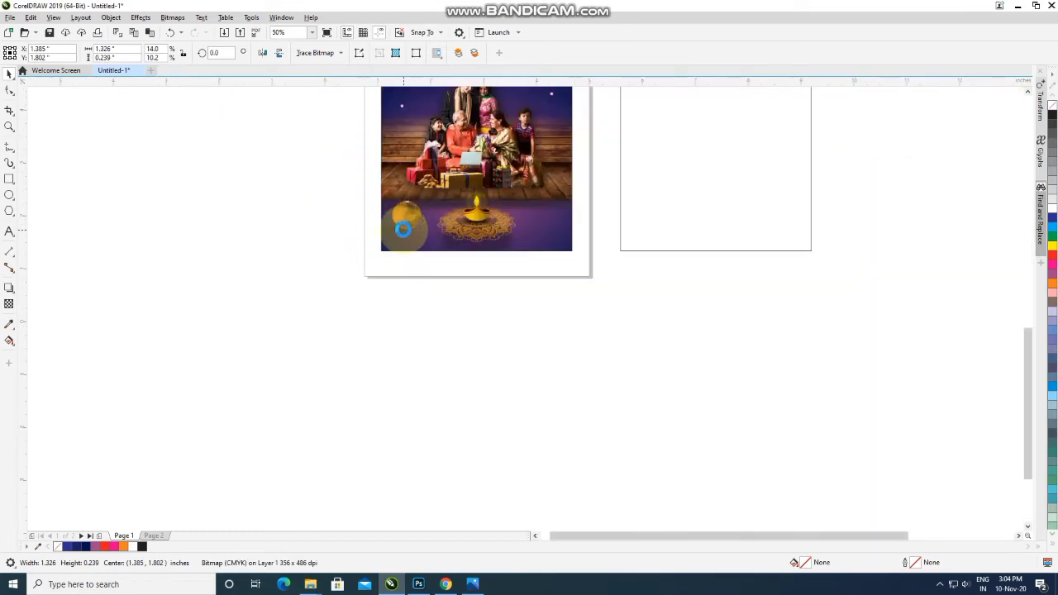
scroll(374, 232, "up", 3)
left_click_drag(270, 162, 425, 239)
left_click_drag(506, 232, 678, 224)
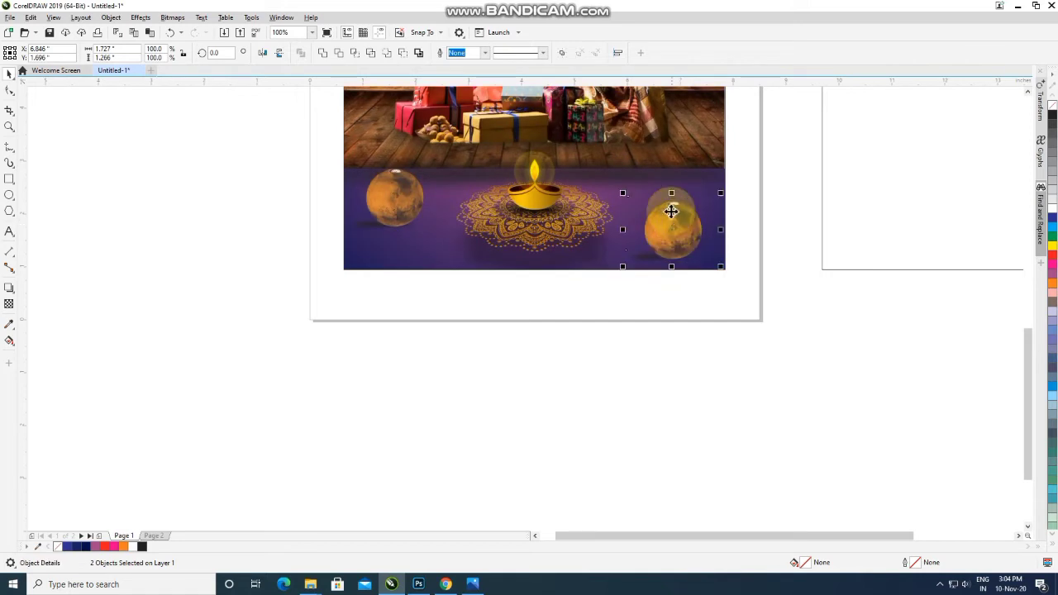
left_click(263, 54)
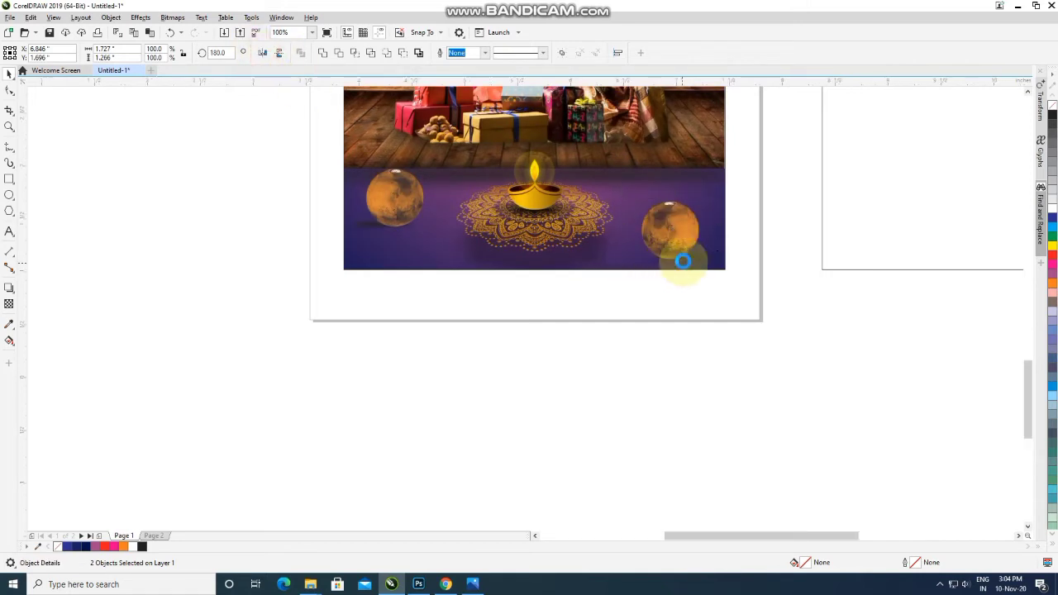
scroll(683, 262, "up", 2)
scroll(682, 262, "down", 2)
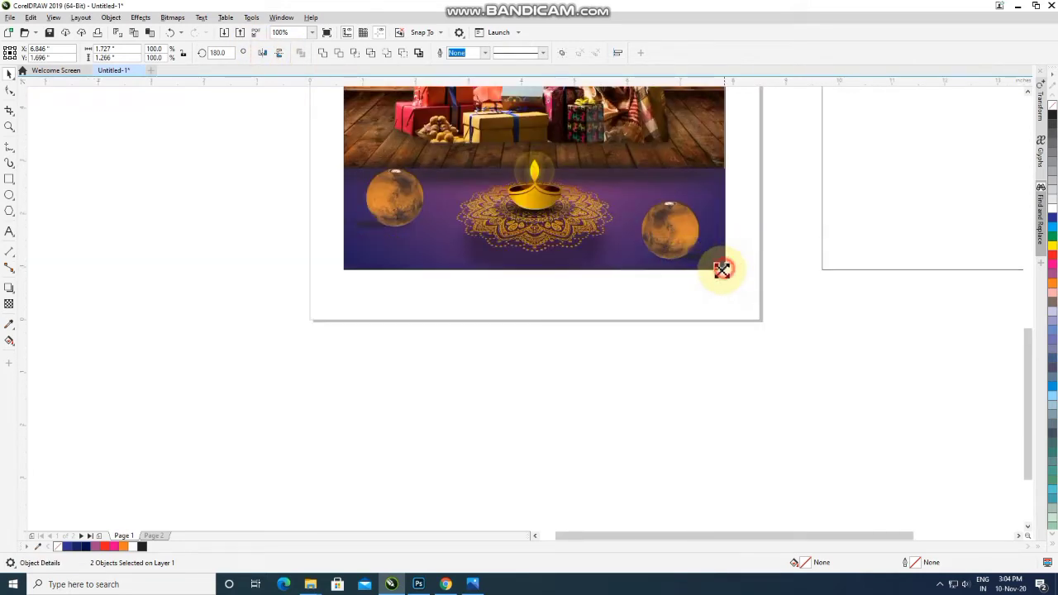
Step: Scale the right sphere with its shadow to about 1.337 × 0.979 inches, and shrink the left pair similarly
left_click_drag(721, 270, 714, 283)
left_click_drag(248, 144, 469, 264)
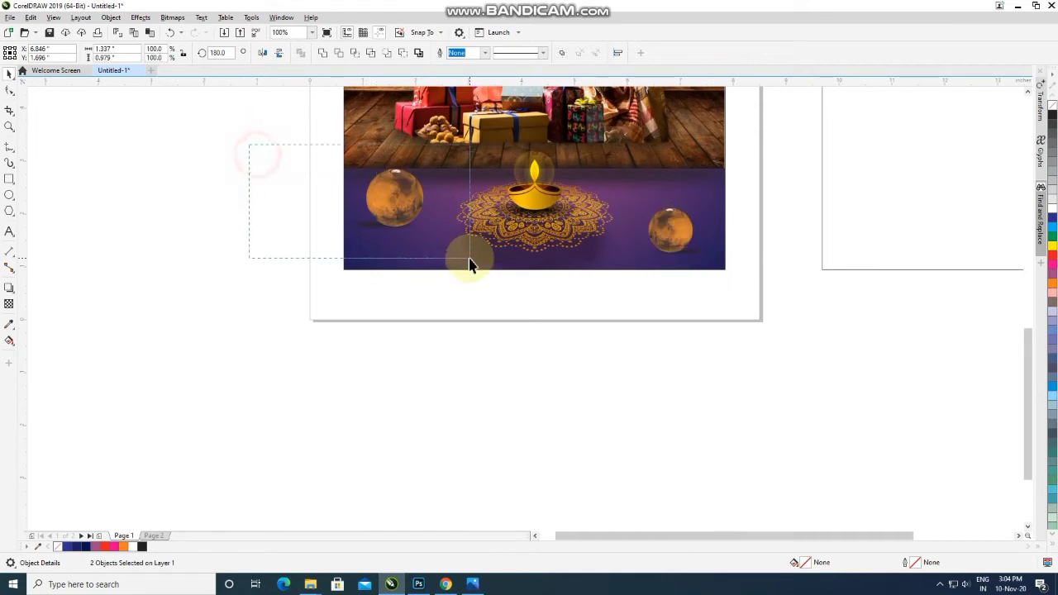
left_click(515, 311)
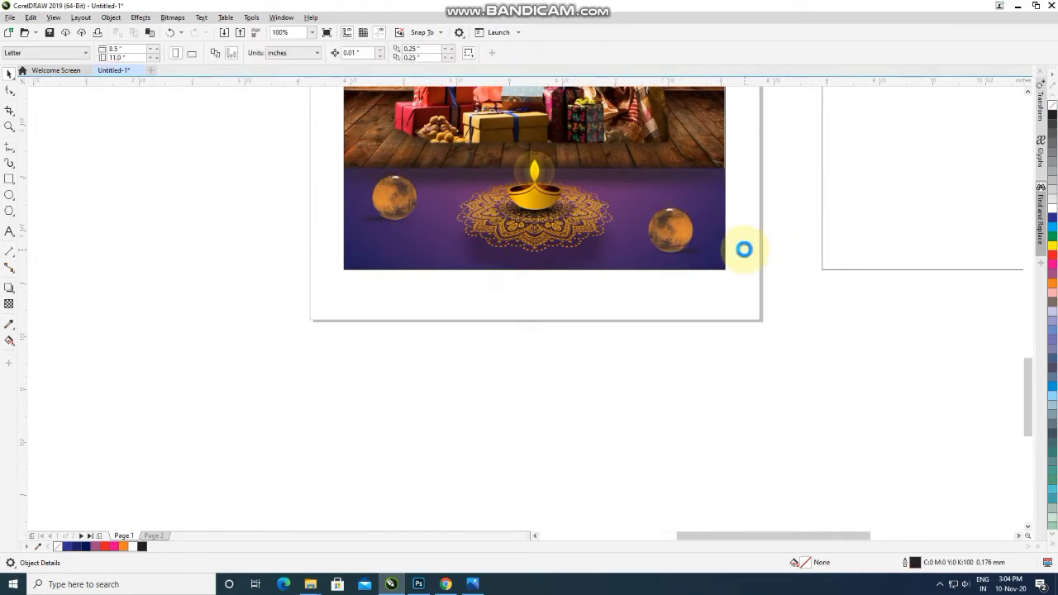
scroll(744, 247, "up", 4)
left_click(543, 262)
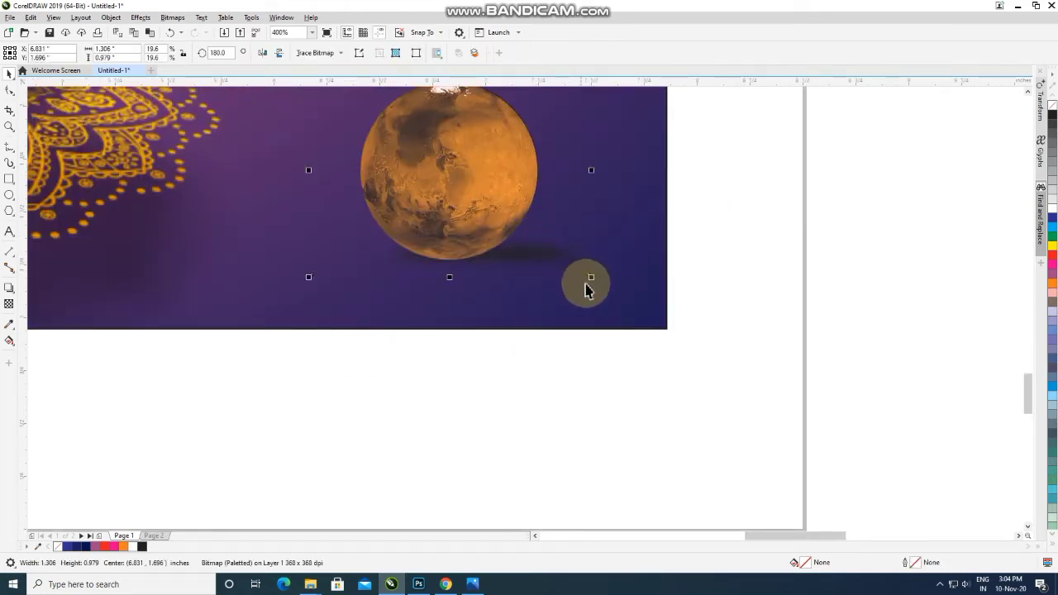
scroll(586, 267, "up", 2)
left_click_drag(310, 291, 311, 311)
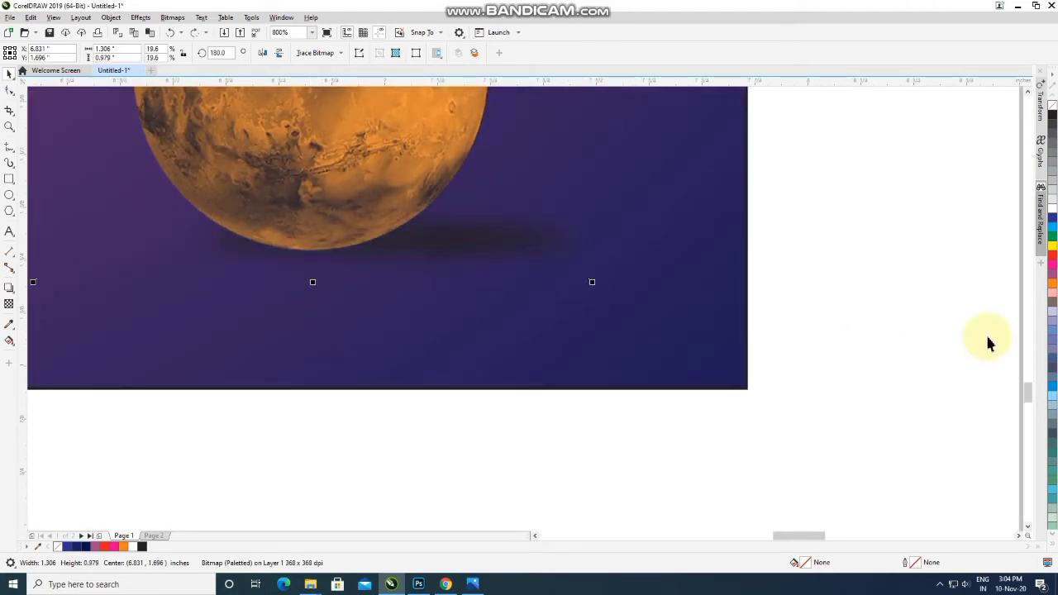
left_click_drag(93, 444, 908, 124)
left_click(972, 183)
Step: Move the string of lights on Page 2 lower, clearing the space above it
scroll(785, 240, "down", 8)
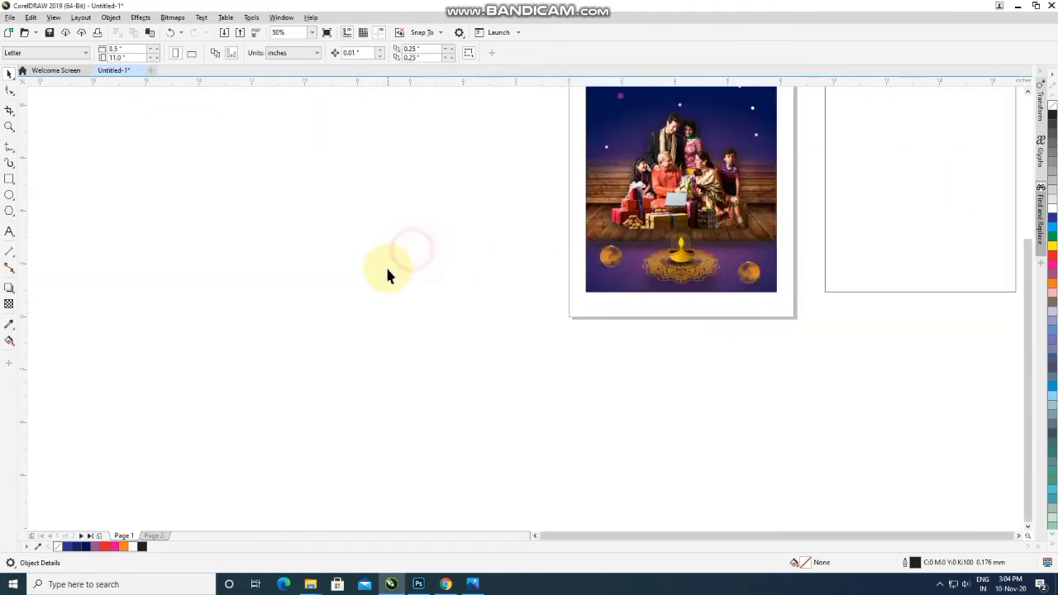
scroll(385, 268, "down", 1)
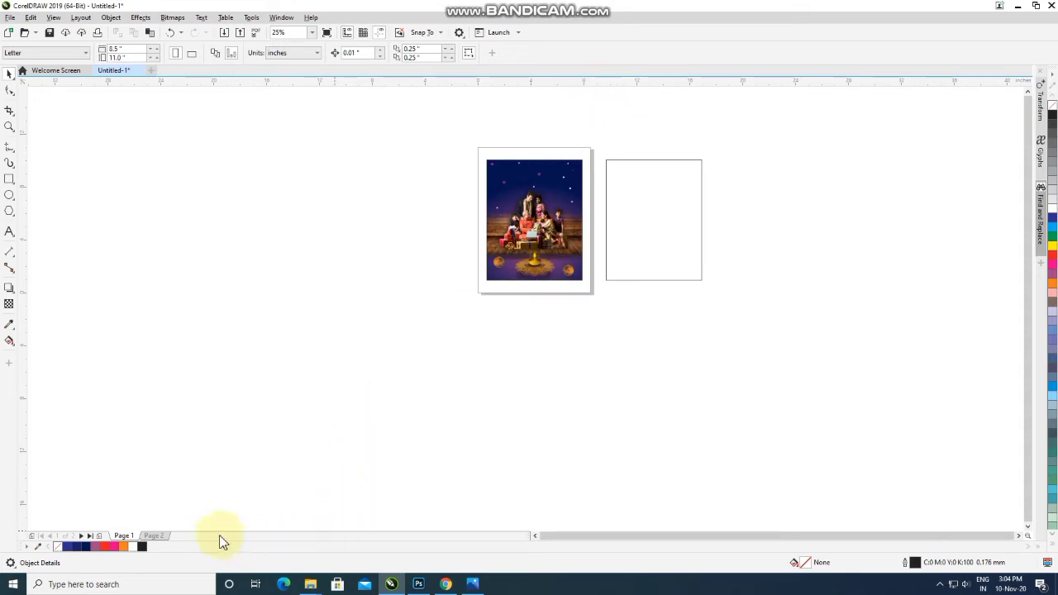
left_click(157, 536)
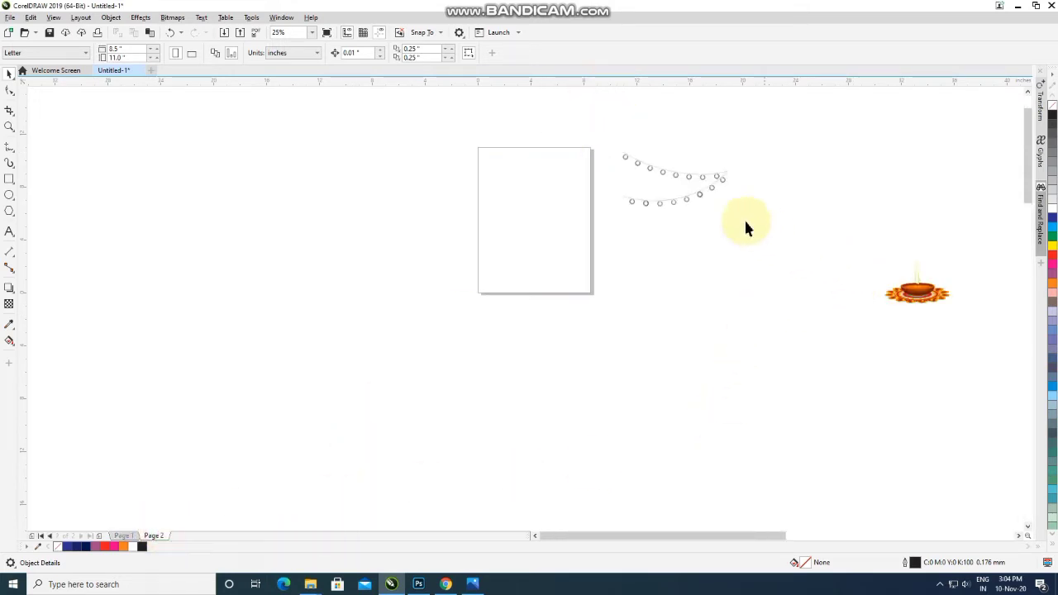
left_click(700, 202)
left_click_drag(706, 180, 715, 247)
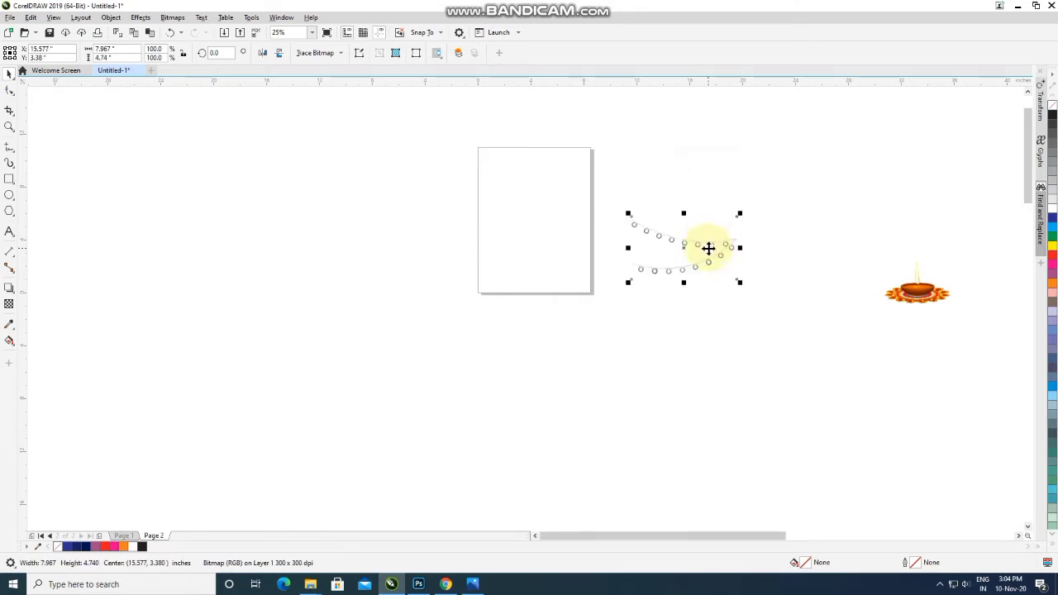
left_click(771, 174)
Step: Paste the street lamp image onto Page 2 and move it onto Page 1's poster, to the left of the family
key("ctrl+v")
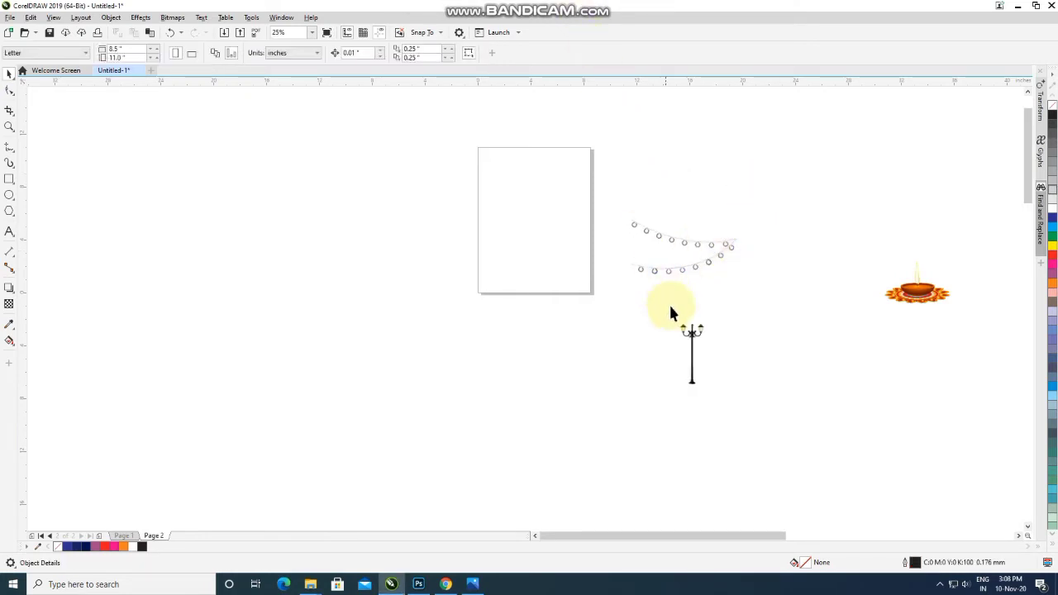
left_click_drag(691, 335, 519, 176)
scroll(484, 207, "up", 2)
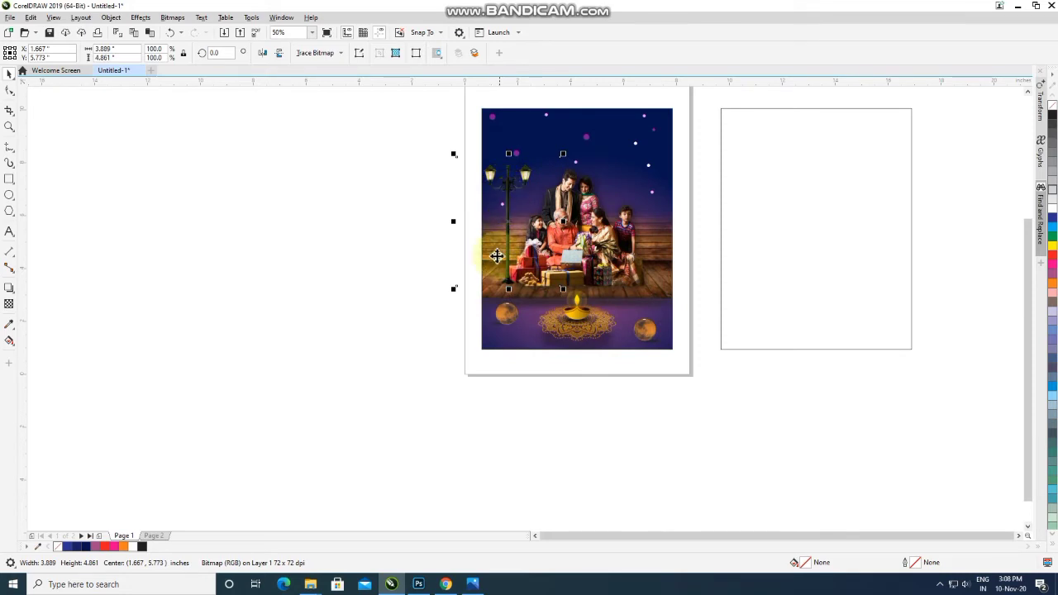
scroll(495, 256, "up", 2)
left_click_drag(506, 249, 495, 235)
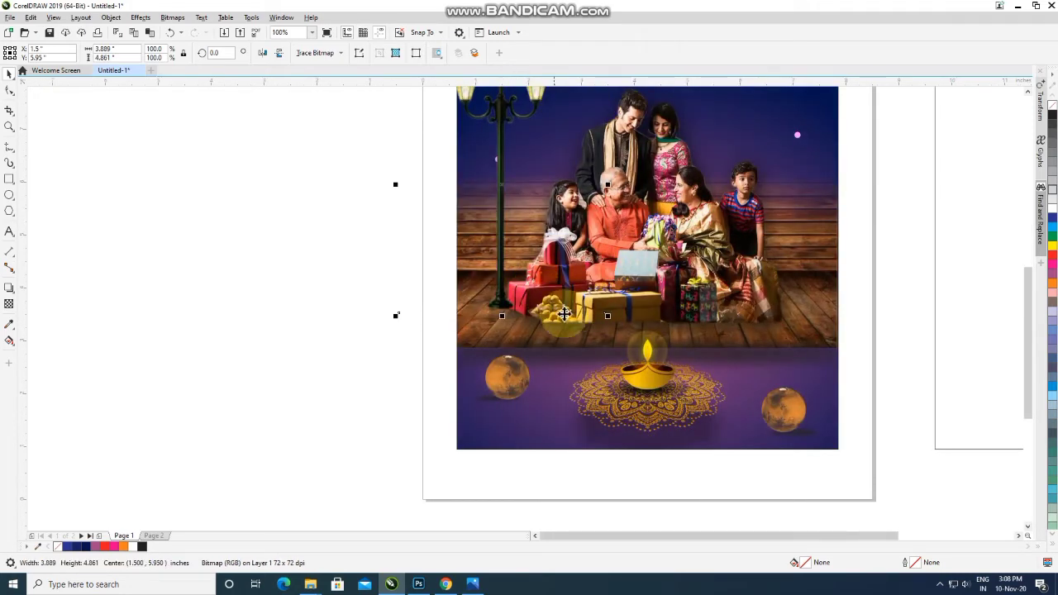
Step: Shrink the street lamp to about 2.498 × 3.123 inches and stand it on the floor left of the family
left_click_drag(613, 324, 565, 296)
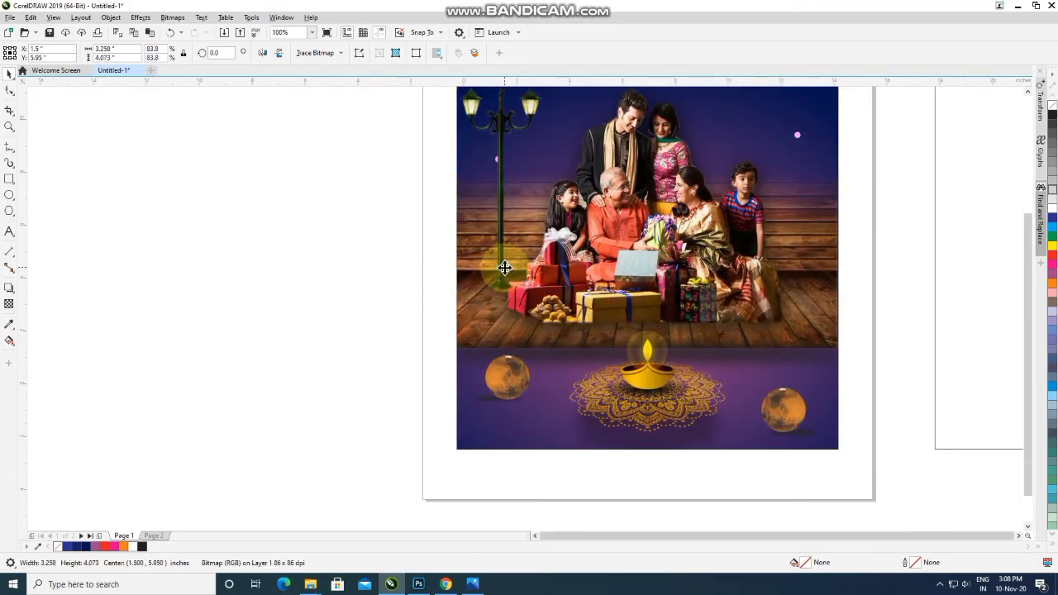
scroll(496, 177, "down", 2)
scroll(507, 203, "up", 2)
left_click_drag(507, 205, 511, 205)
left_click_drag(598, 387, 555, 334)
left_click_drag(486, 282, 490, 256)
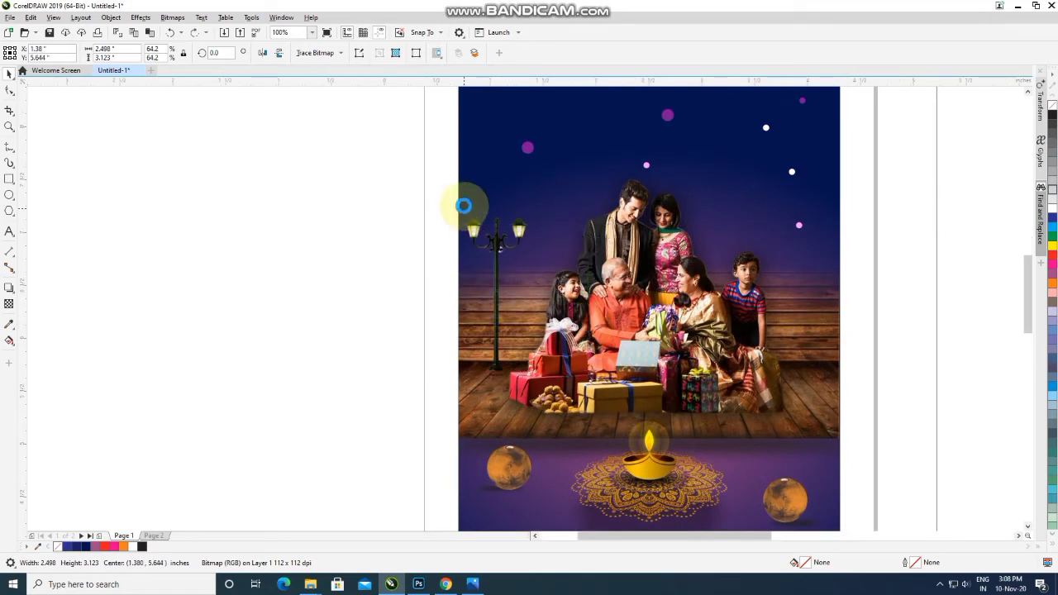
scroll(463, 206, "up", 2)
left_click(314, 204)
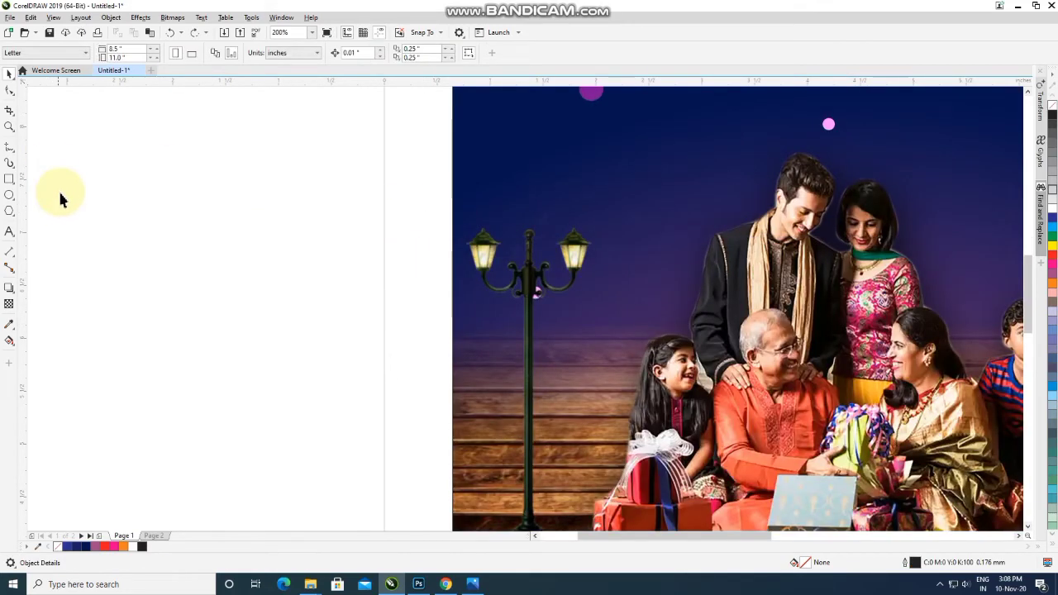
Step: Draw a closed five-point Pen outline over the street lamp's left lantern, about 0.23 × 0.316 inches
left_click(10, 195)
scroll(475, 250, "up", 2)
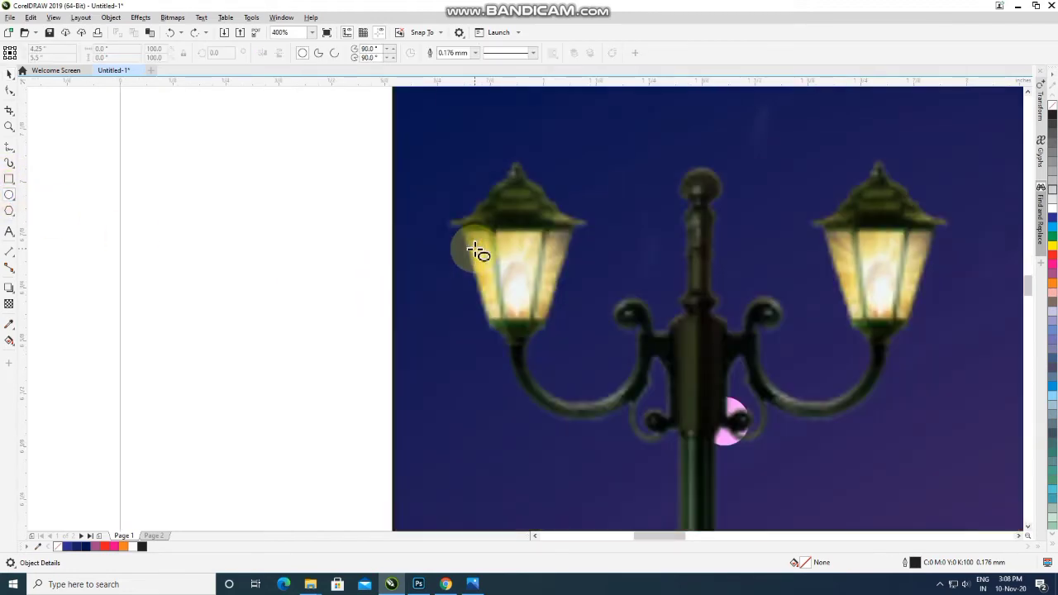
scroll(475, 249, "up", 2)
left_click(9, 76)
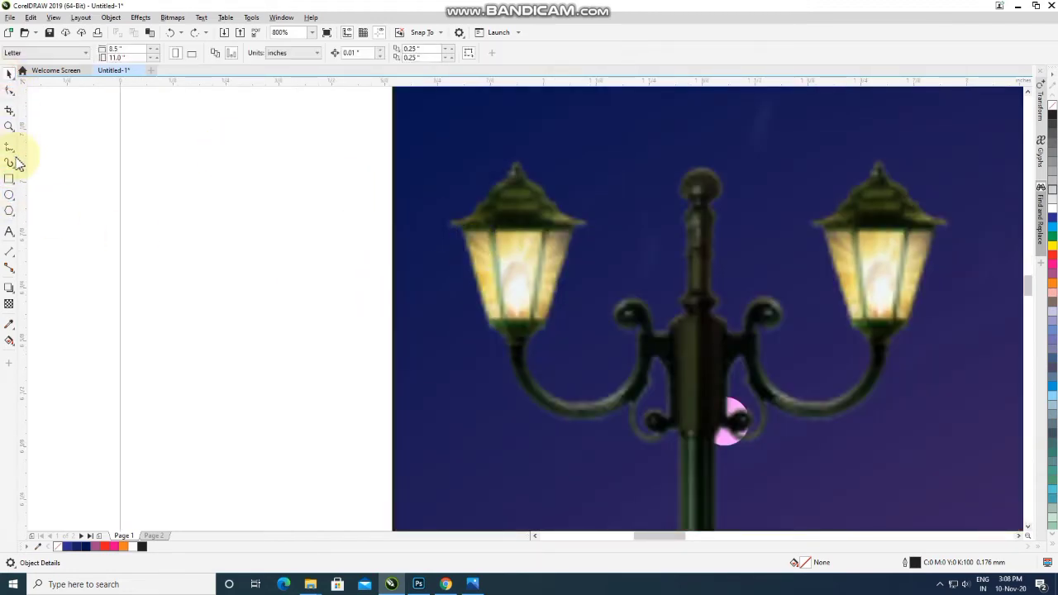
left_click(14, 154)
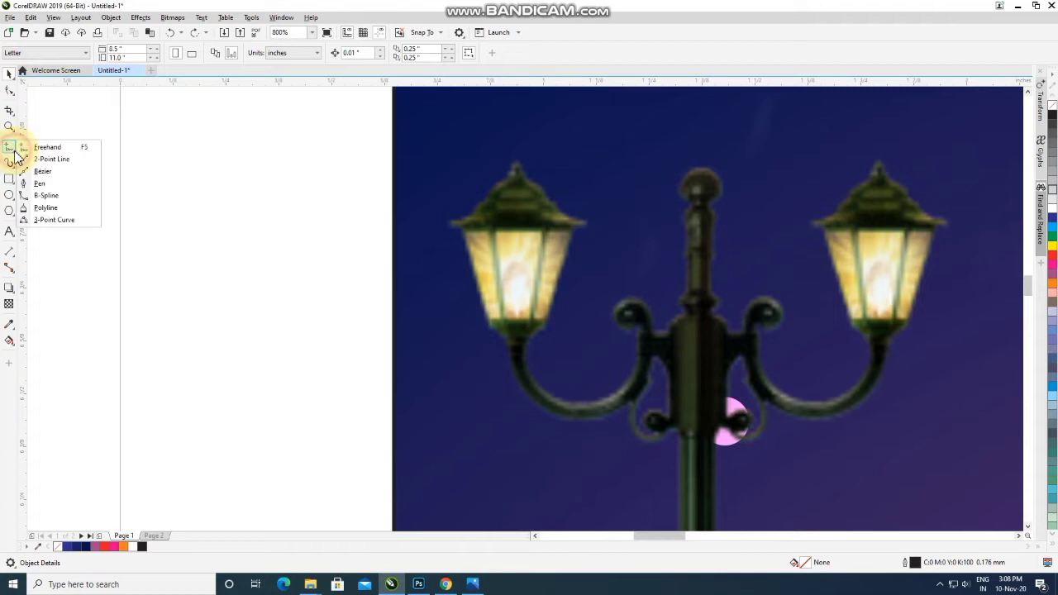
left_click(51, 182)
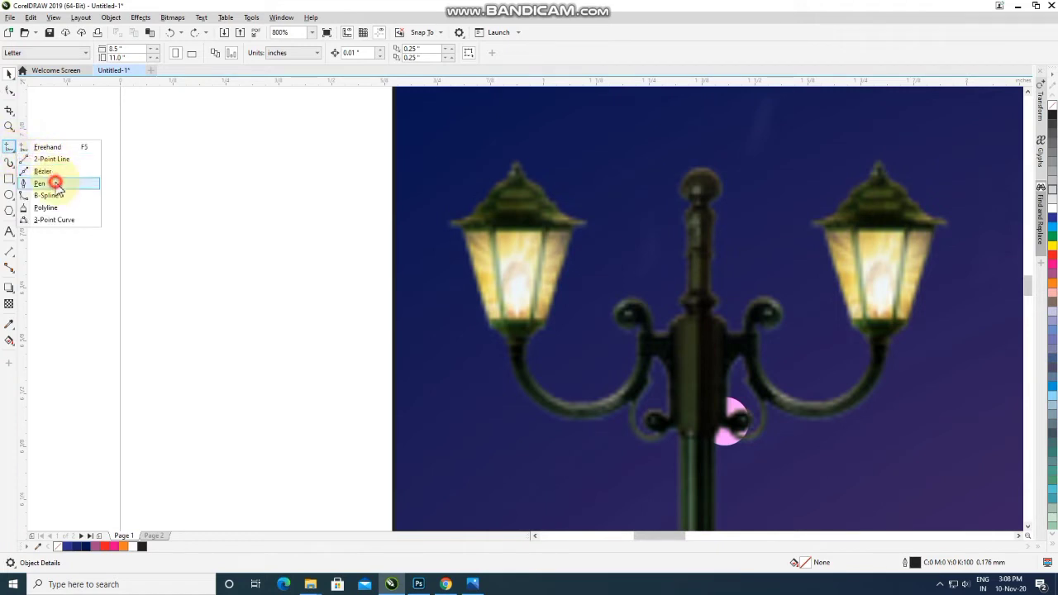
left_click(513, 181)
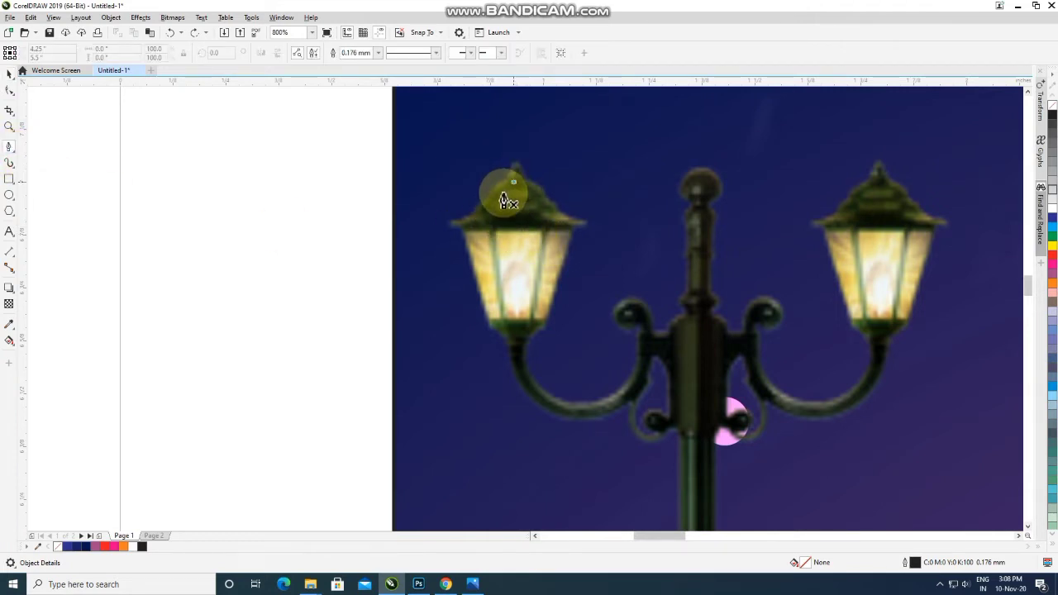
left_click(469, 225)
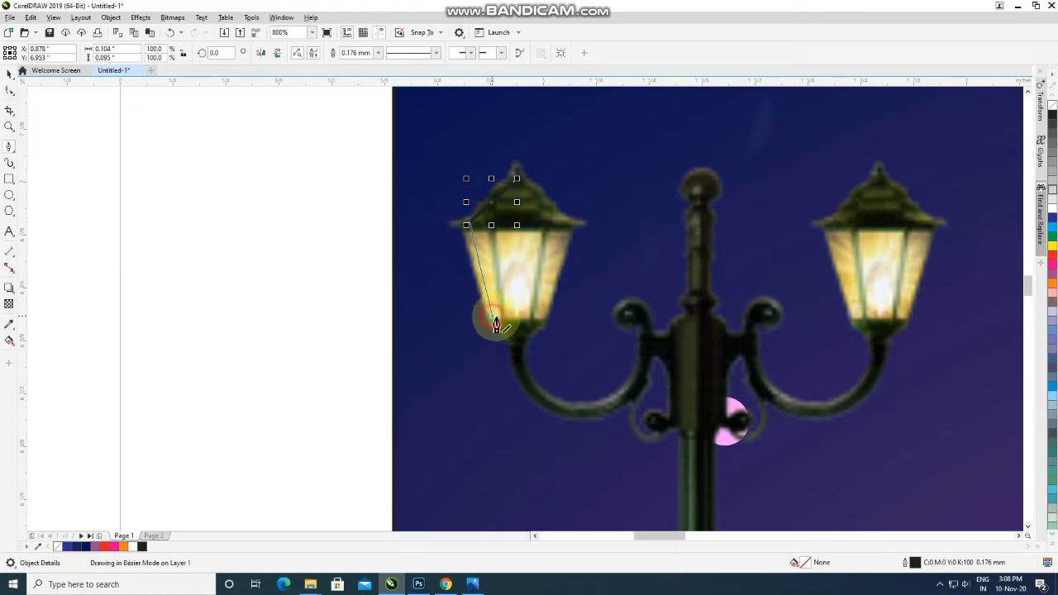
left_click(493, 318)
left_click(540, 317)
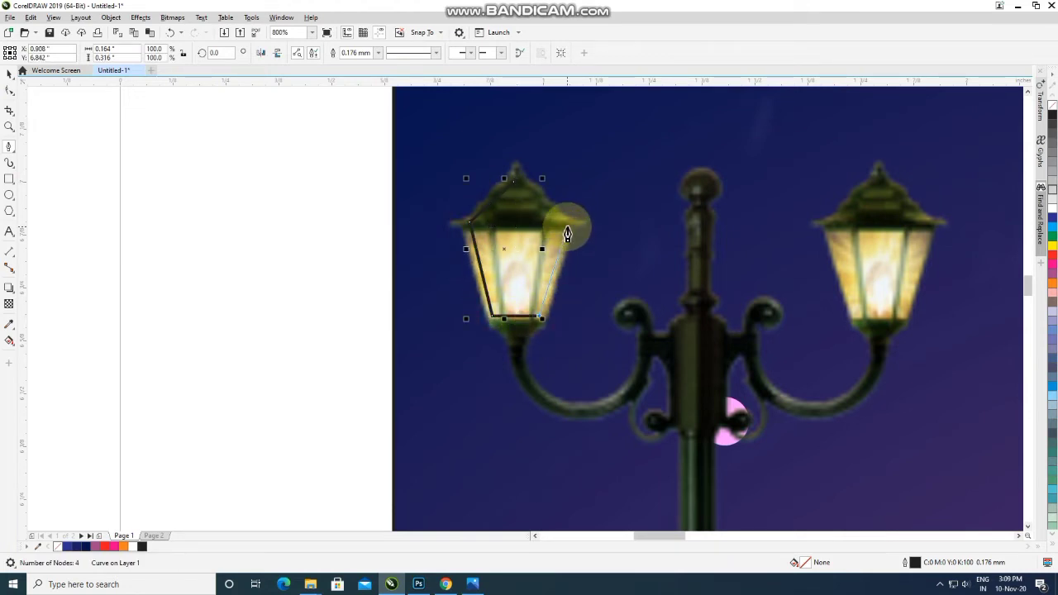
left_click(566, 225)
left_click(515, 185)
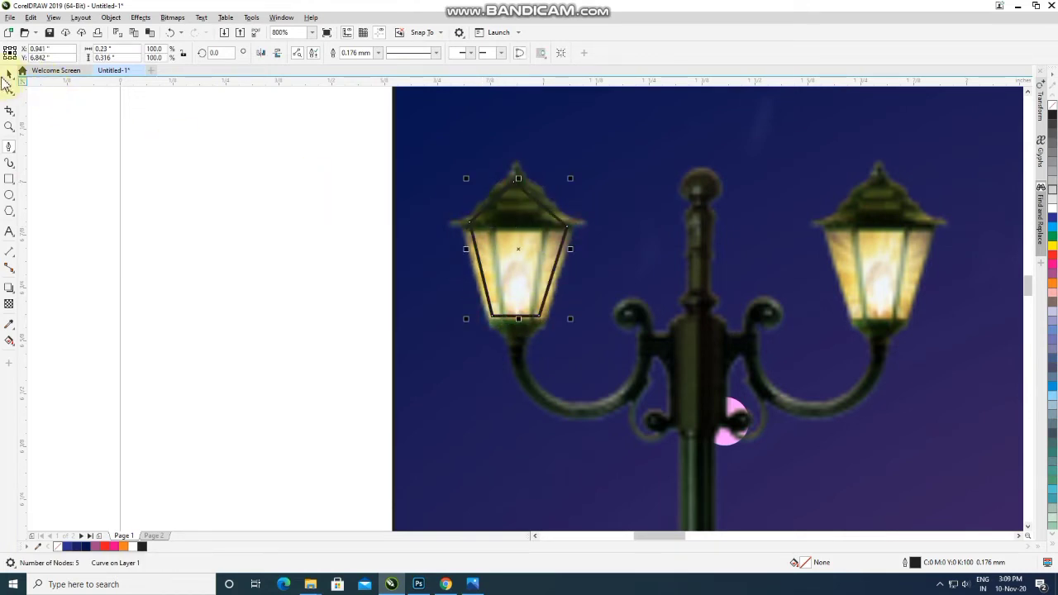
Step: Fill the outline over the left lantern with orange and remove its stroke
left_click(6, 73)
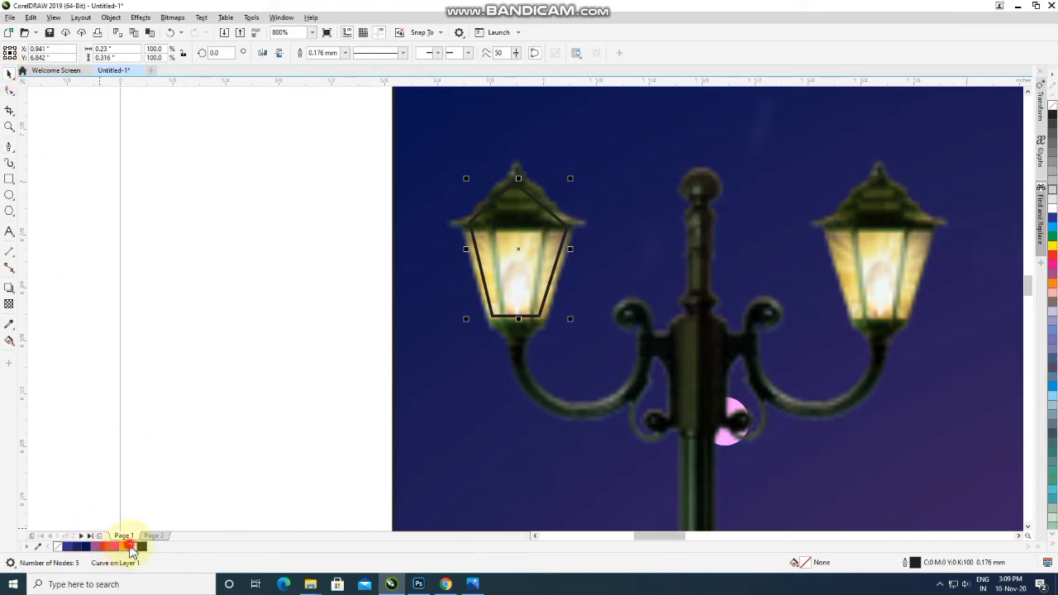
left_click(129, 547)
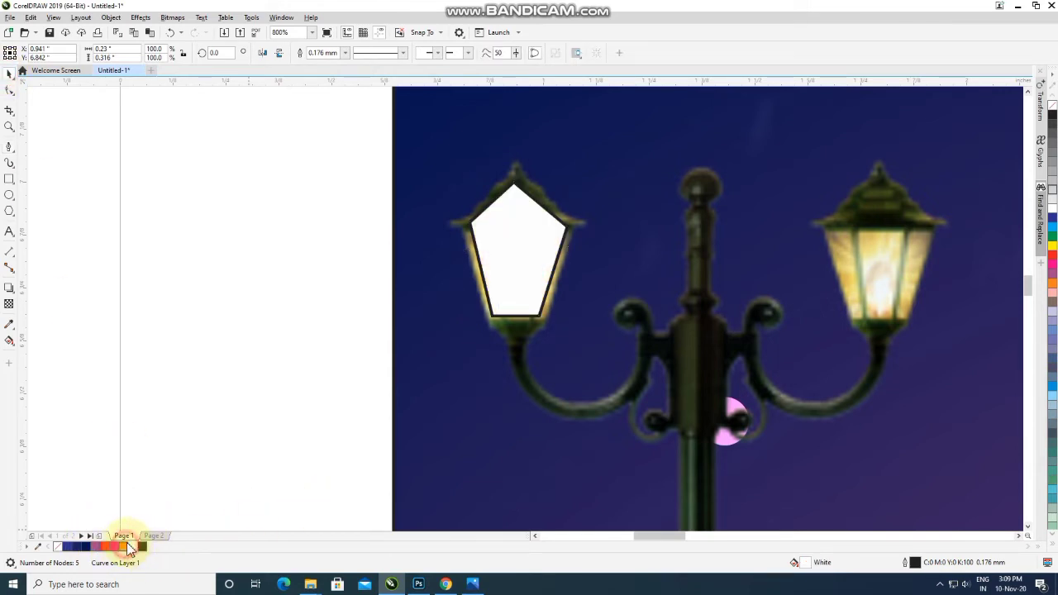
left_click(126, 546)
right_click(60, 549)
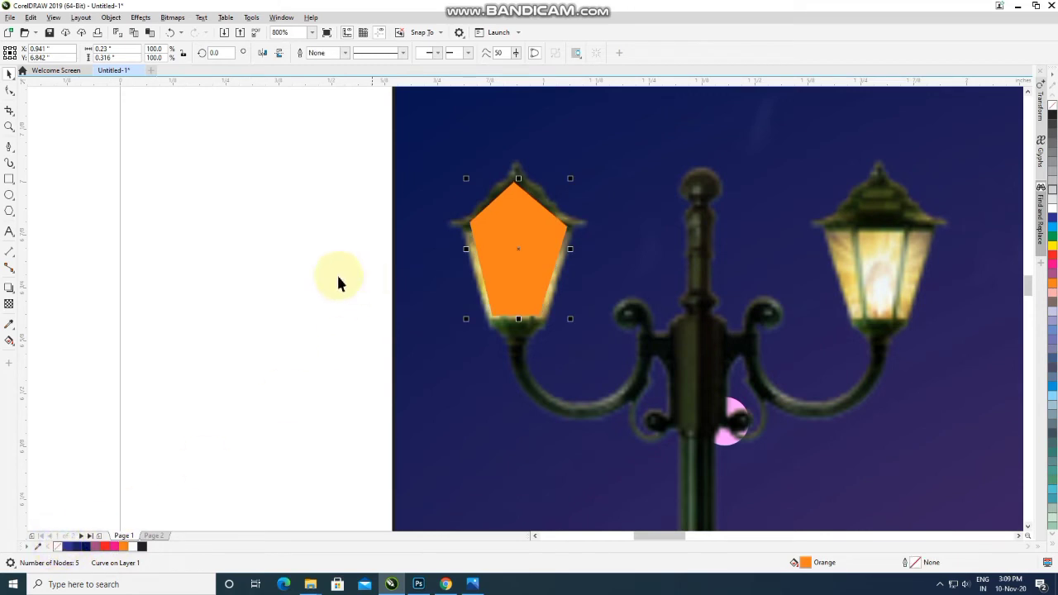
Step: Try converting the orange lantern shape to a 50 dpi bitmap, and undo the conversion
left_click(172, 18)
left_click(195, 30)
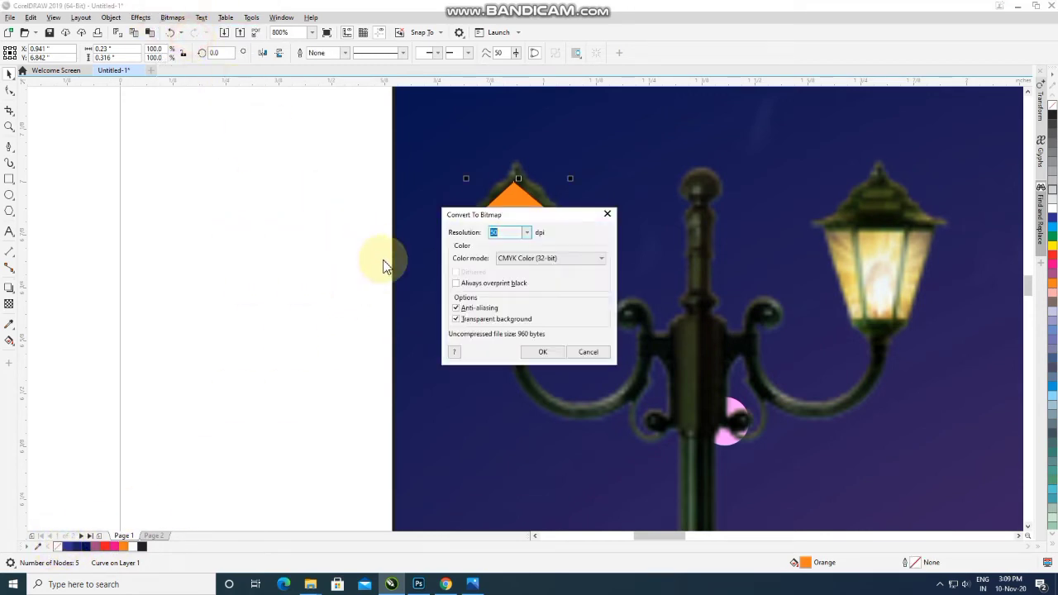
left_click(525, 355)
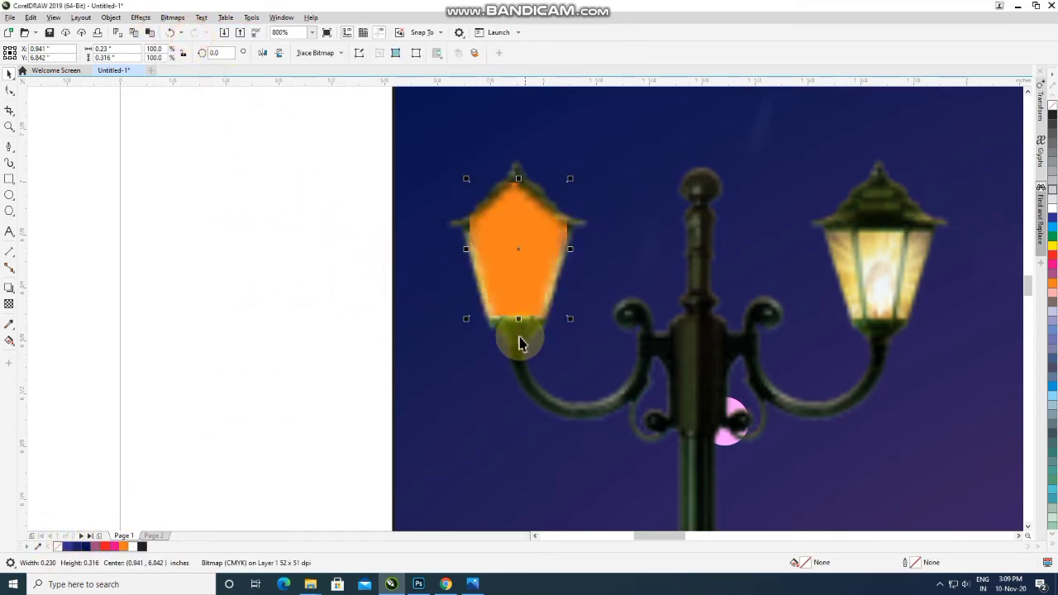
left_click(173, 32)
Step: Convert the orange lantern shape to a CMYK bitmap at 1000 dpi with a transparent background
left_click(172, 17)
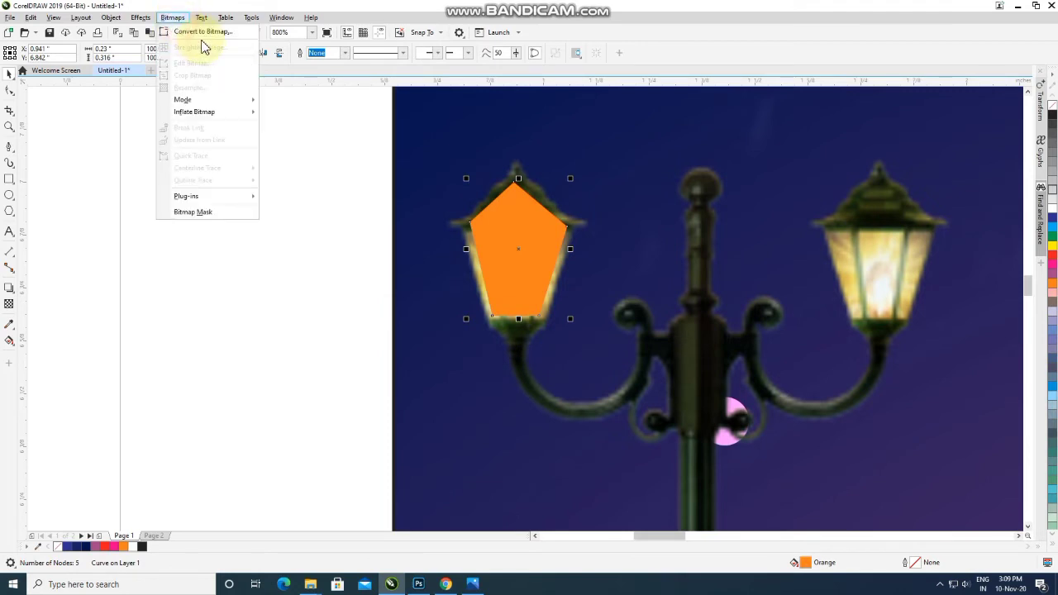
left_click(190, 32)
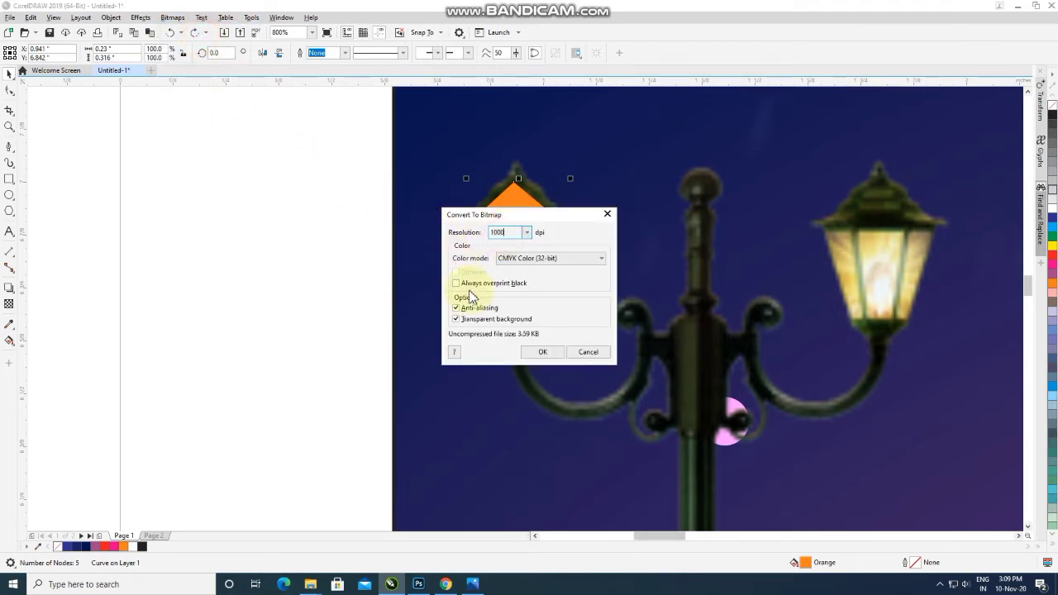
left_click(541, 352)
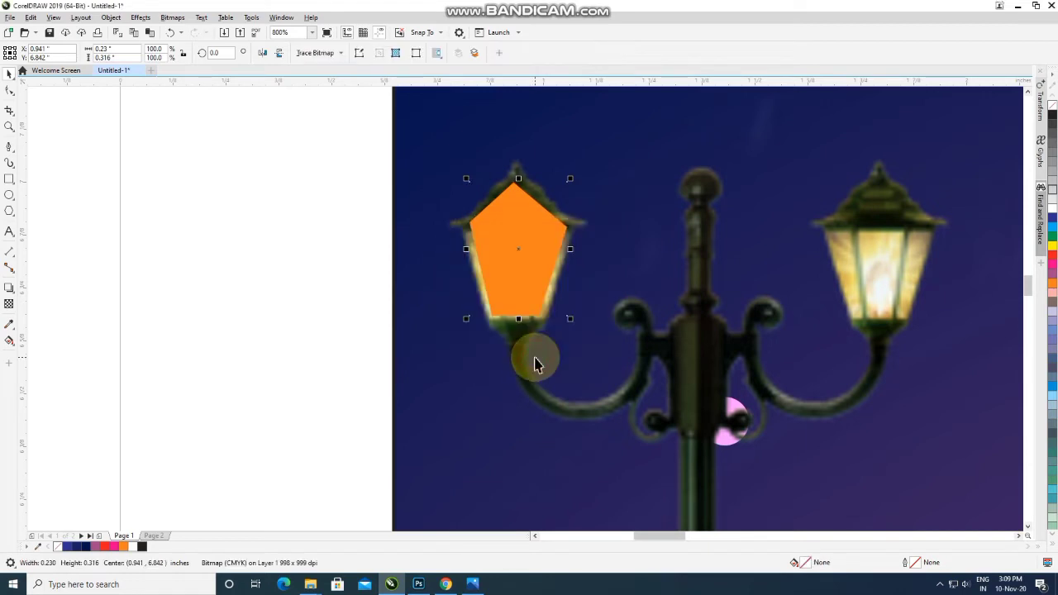
Step: Apply a Gaussian Blur with a 54.5-pixel radius to the orange lantern bitmap
left_click(140, 18)
mouse_move(157, 84)
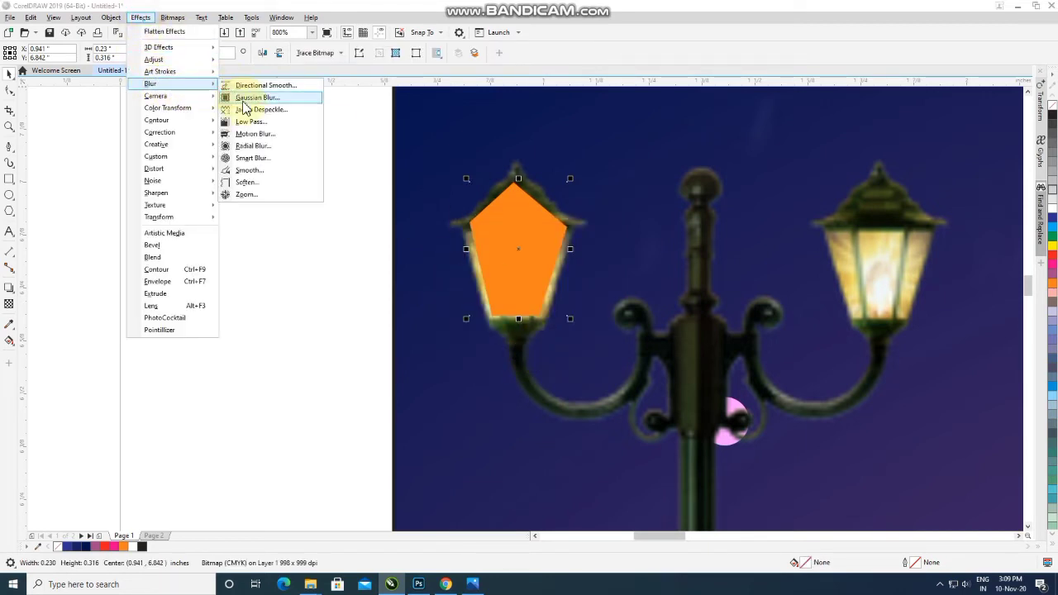
left_click(250, 99)
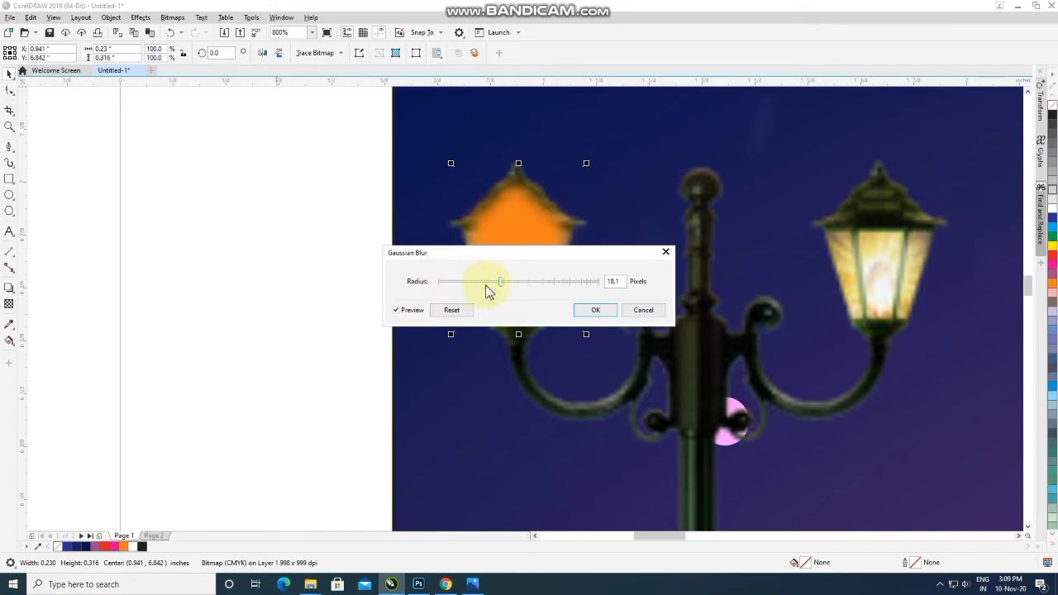
left_click_drag(510, 288, 542, 290)
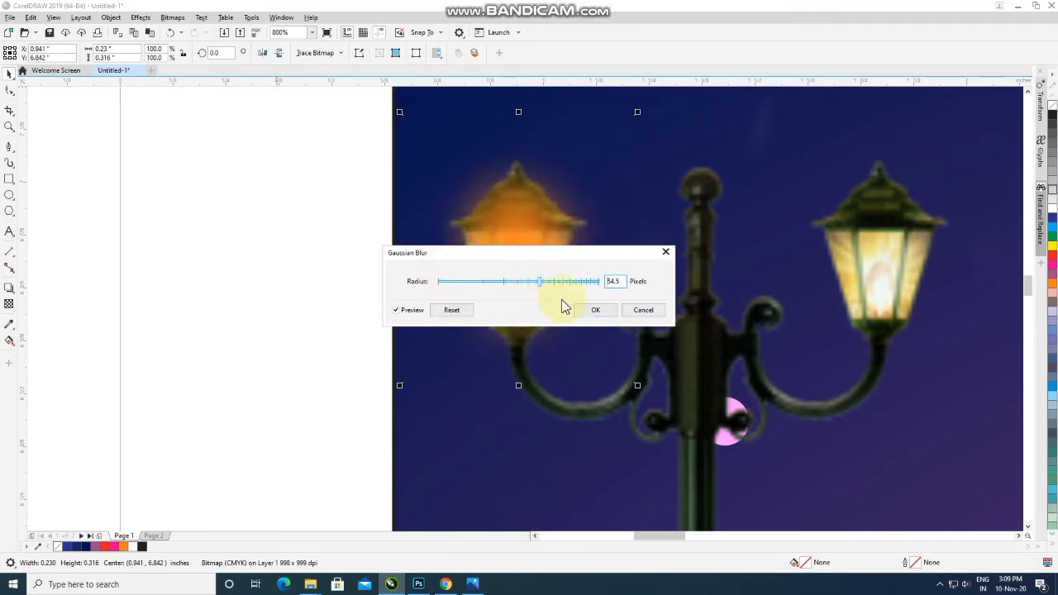
left_click(587, 312)
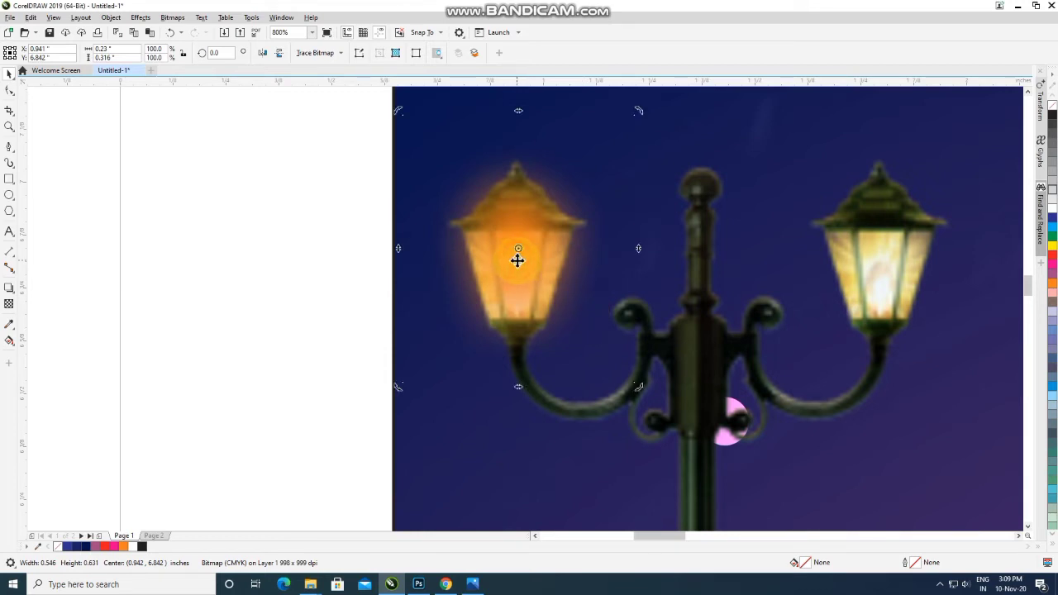
Step: Enlarge the orange glow to about 0.752 × 0.869 inches around its centre and place it behind the left lantern
left_click(213, 177)
left_click(515, 236)
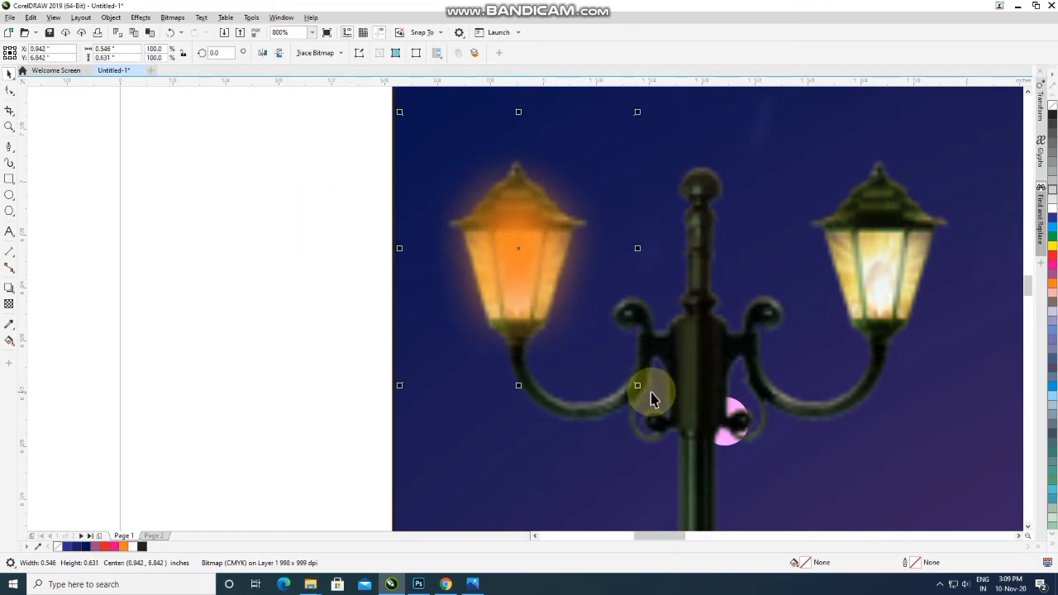
left_click_drag(635, 387, 682, 432)
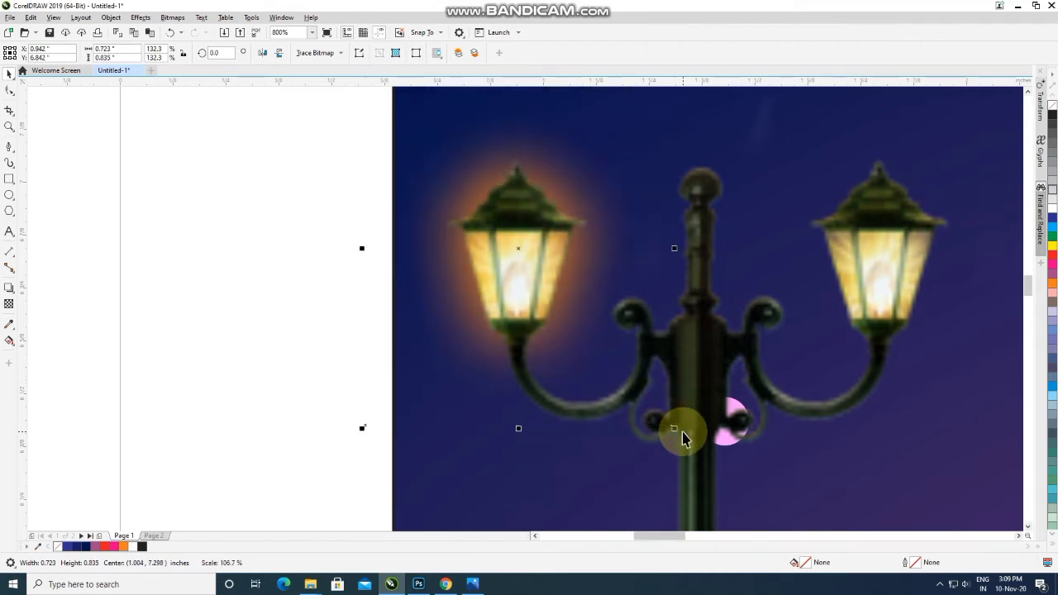
scroll(581, 314, "down", 2)
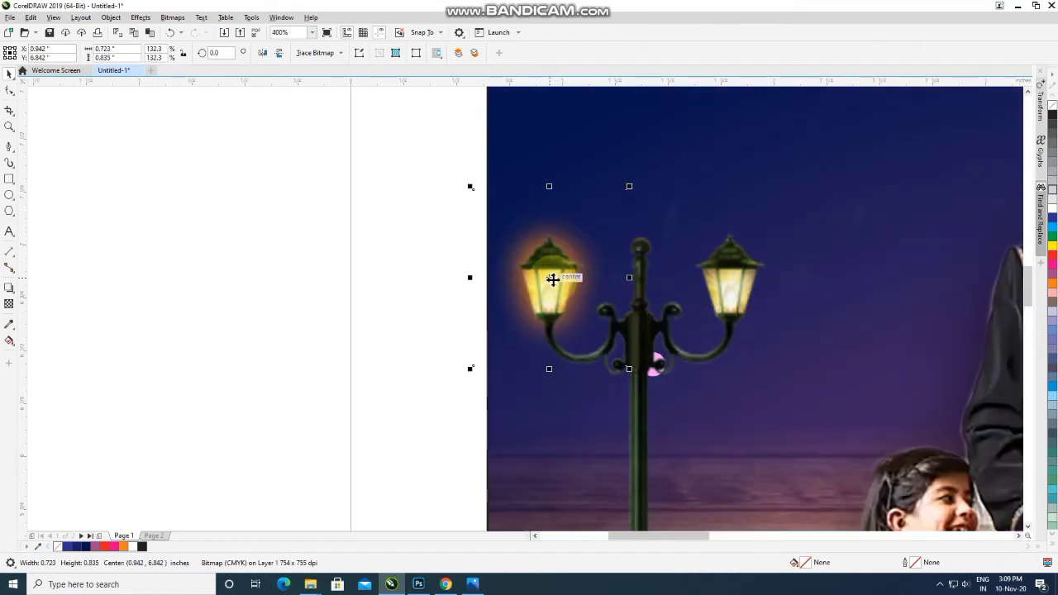
left_click_drag(630, 371, 634, 374)
Step: Copy the orange glow onto the right lantern and place the copy behind the street lamp
left_click_drag(549, 279, 728, 289)
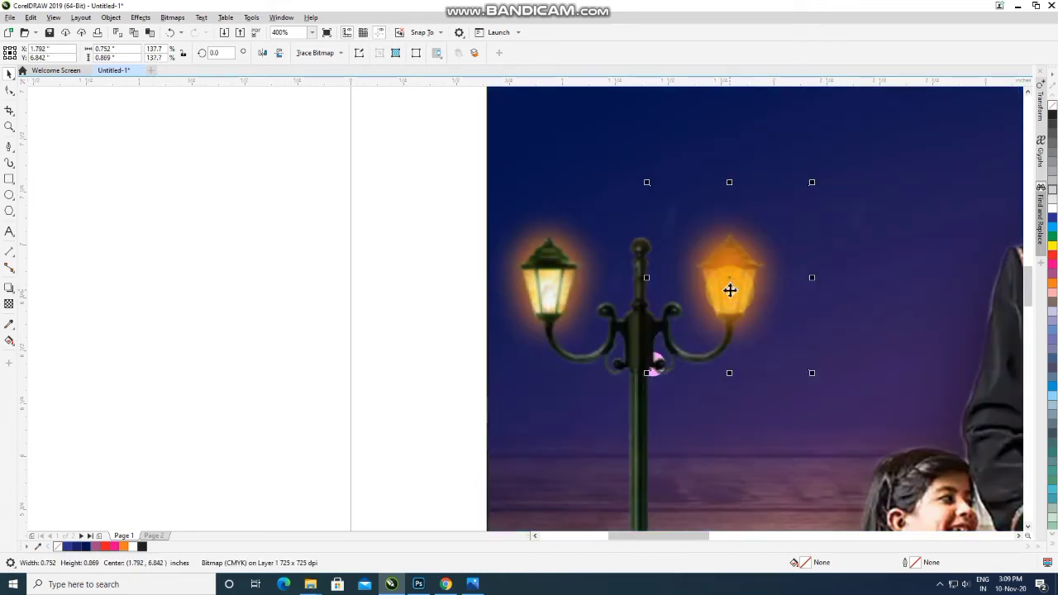
scroll(536, 251, "down", 2)
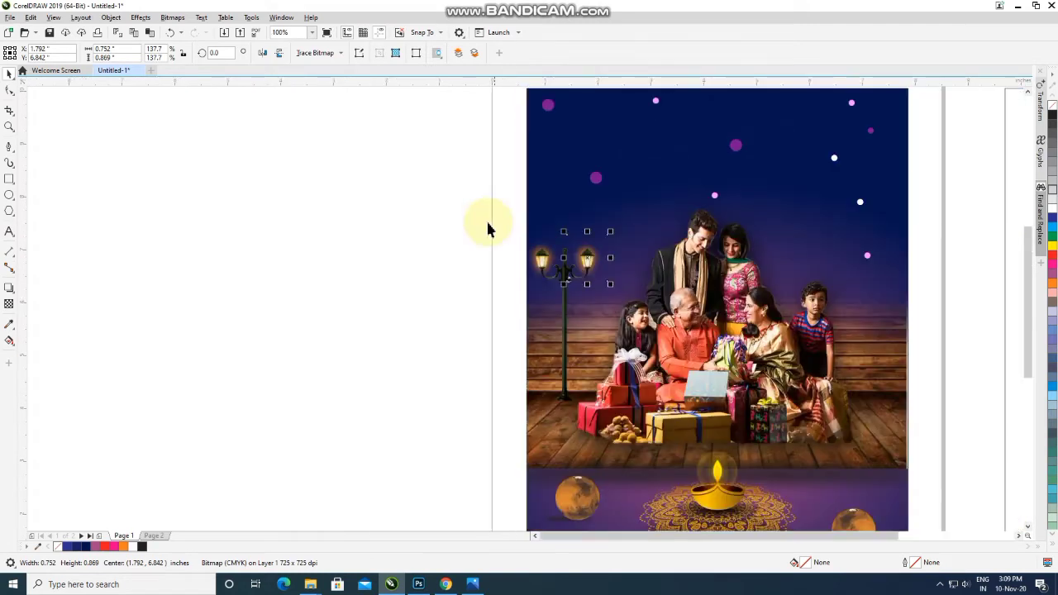
Step: Add a black Multiply drop shadow just below the street lamp, with opacity 84, feather 15 and offset about -0.002, -0.156 inches
left_click(548, 328)
scroll(567, 406, "up", 1)
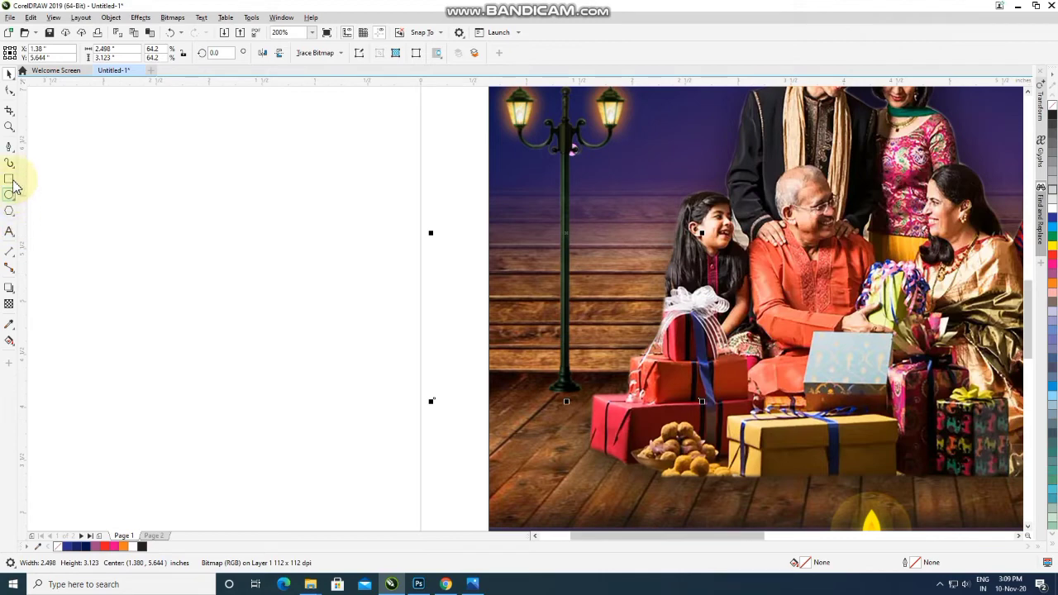
left_click(10, 288)
left_click_drag(566, 233, 690, 266)
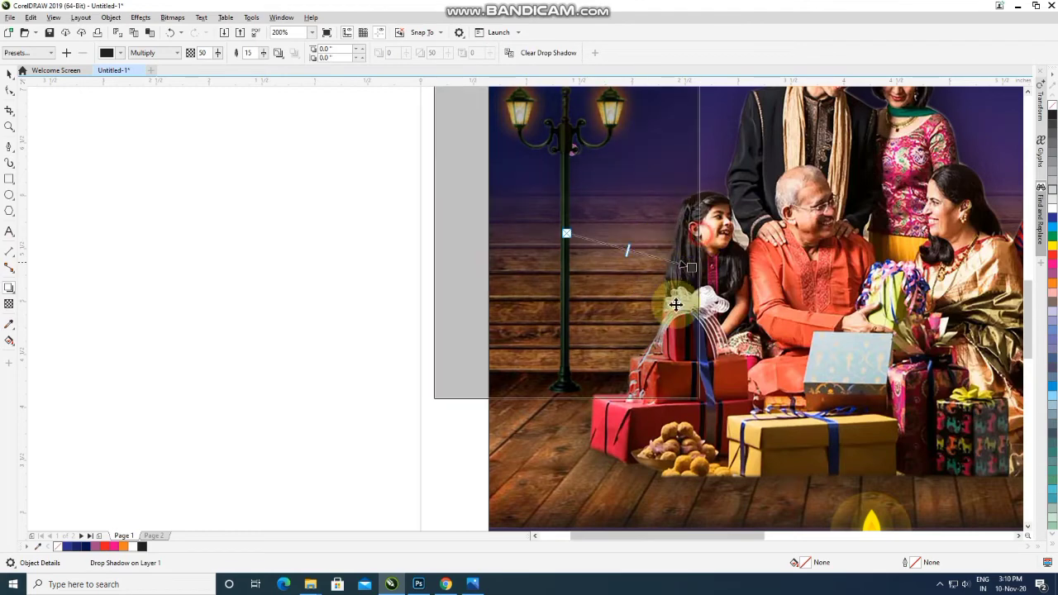
left_click_drag(676, 304, 560, 438)
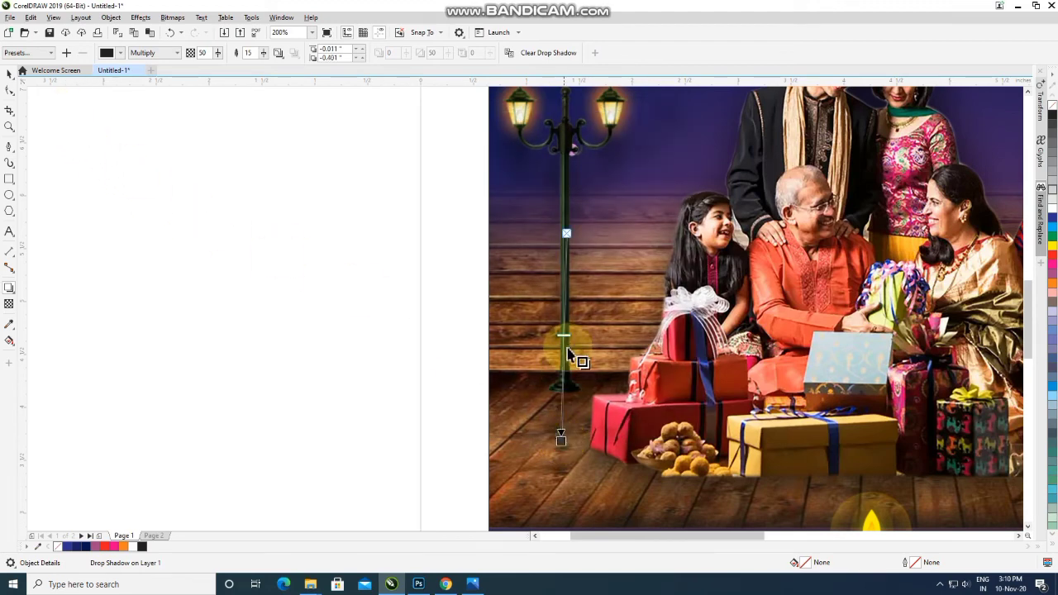
left_click_drag(563, 337, 563, 411)
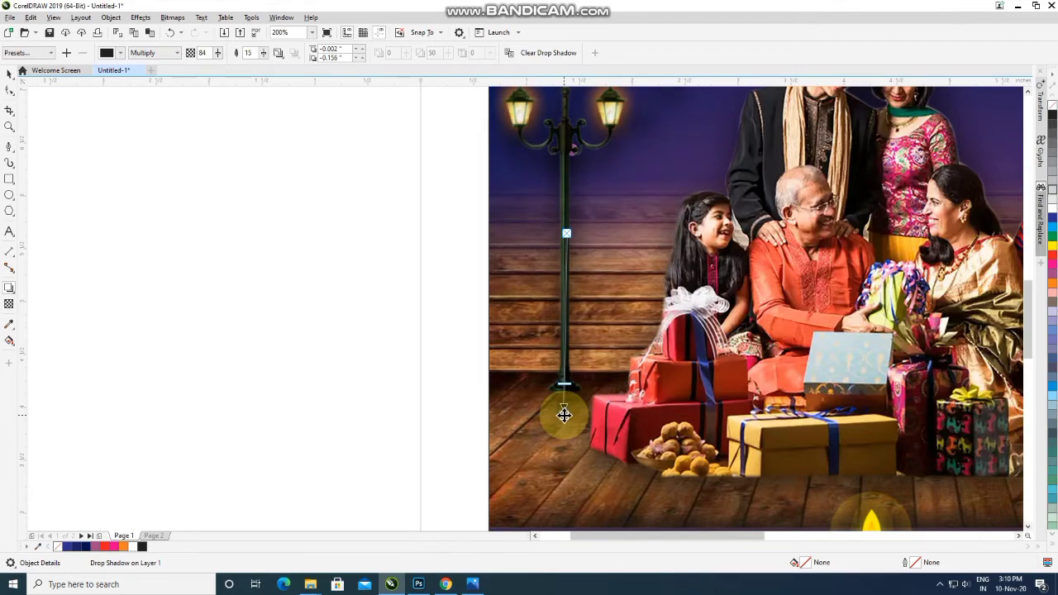
left_click(10, 76)
left_click(368, 302)
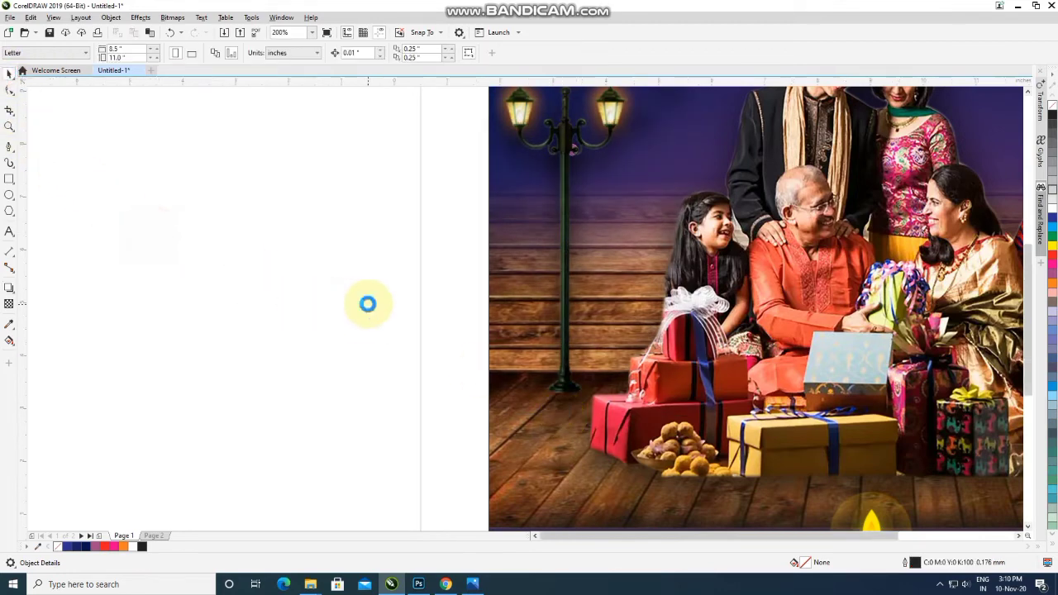
Step: Select the street lamp with its glows and shadow, and move it slightly lower on the wooden floor
scroll(369, 302, "down", 1)
left_click_drag(329, 177, 570, 413)
left_click_drag(557, 172, 569, 151)
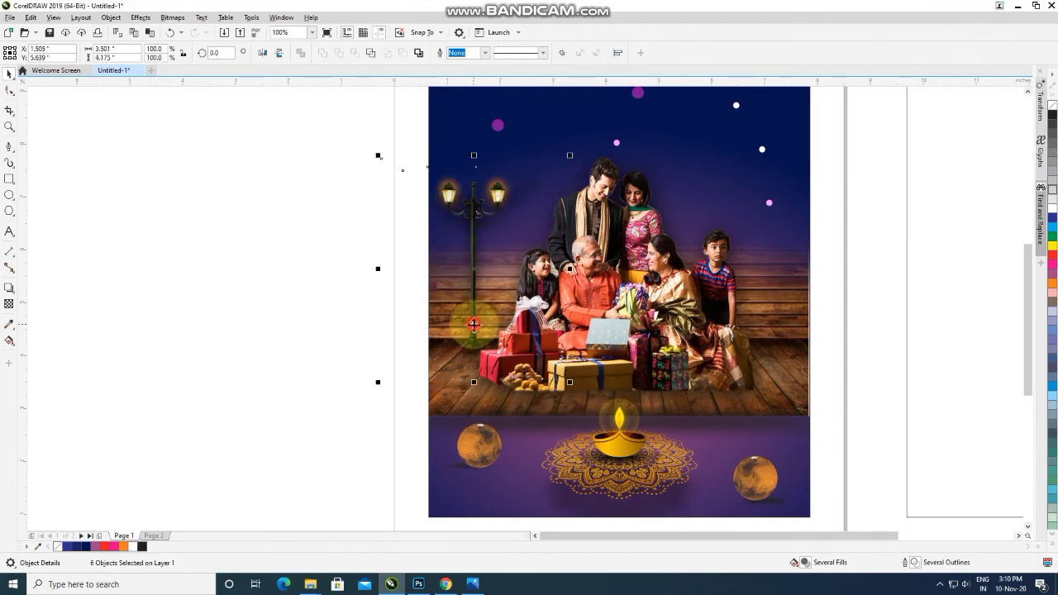
left_click_drag(473, 323, 471, 331)
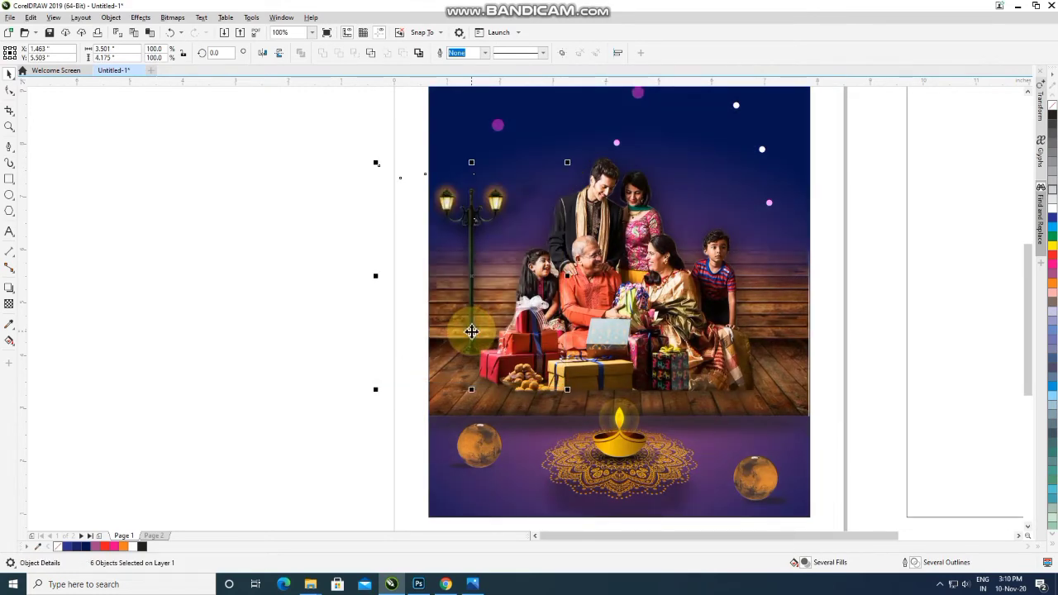
Step: Group the street lamp with its glows and shadow, and PowerClip the group inside the poster's background rectangle
key("ctrl+g")
right_click(471, 331)
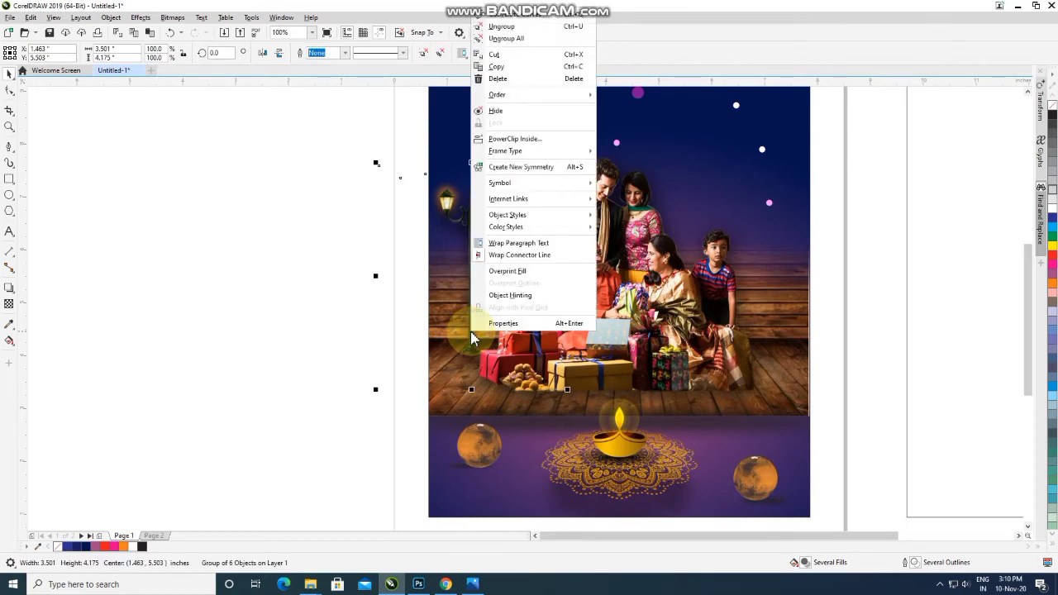
left_click(523, 141)
left_click(699, 111)
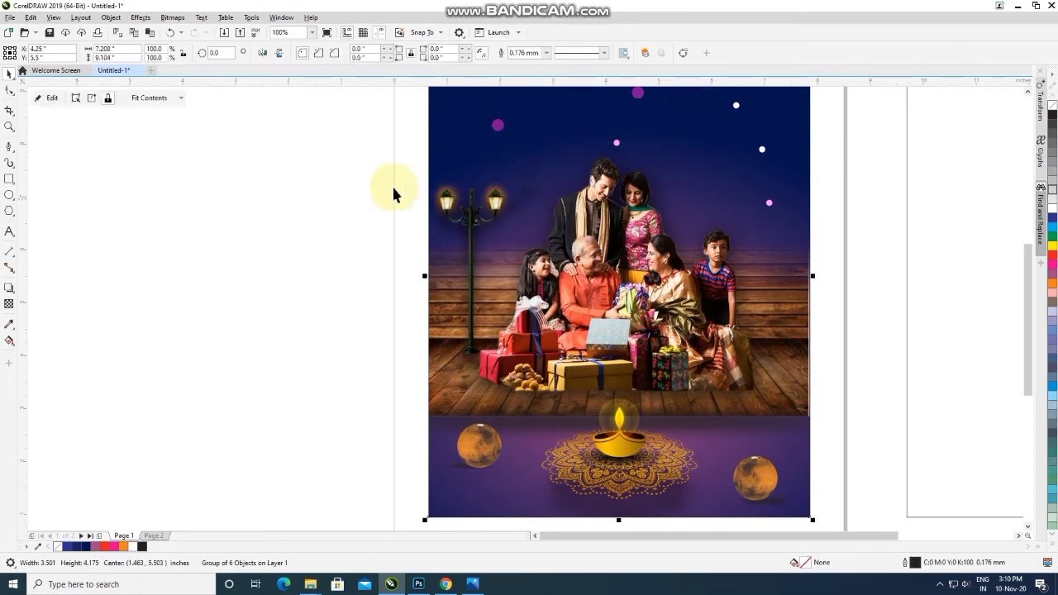
Step: Edit the background's PowerClip contents, duplicate the street lamp group to the other side of the family, and finish editing
left_click(358, 173)
right_click(470, 215)
left_click(507, 236)
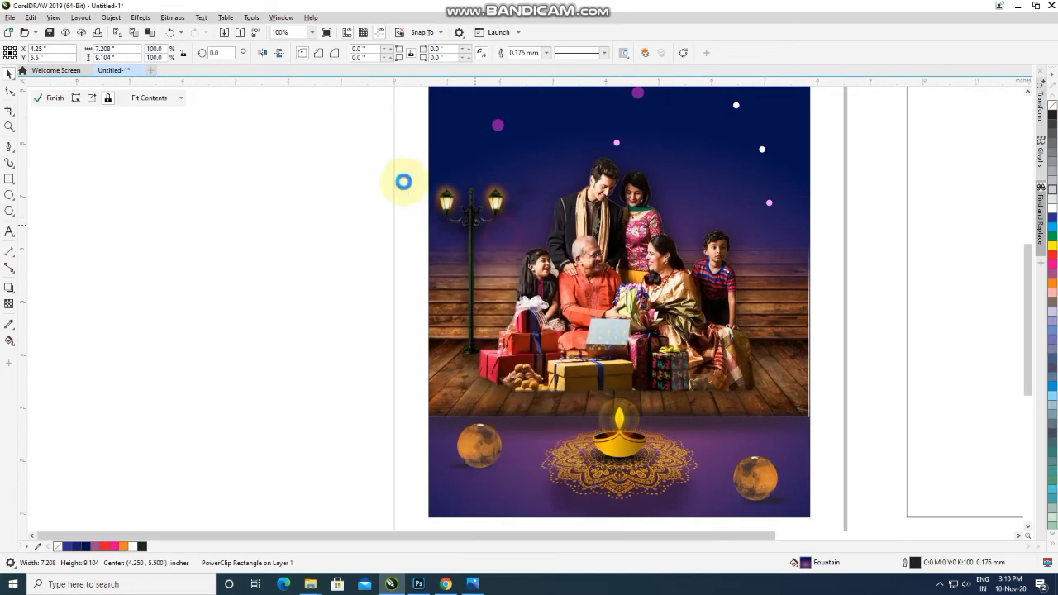
left_click(471, 314)
left_click_drag(474, 276, 770, 295)
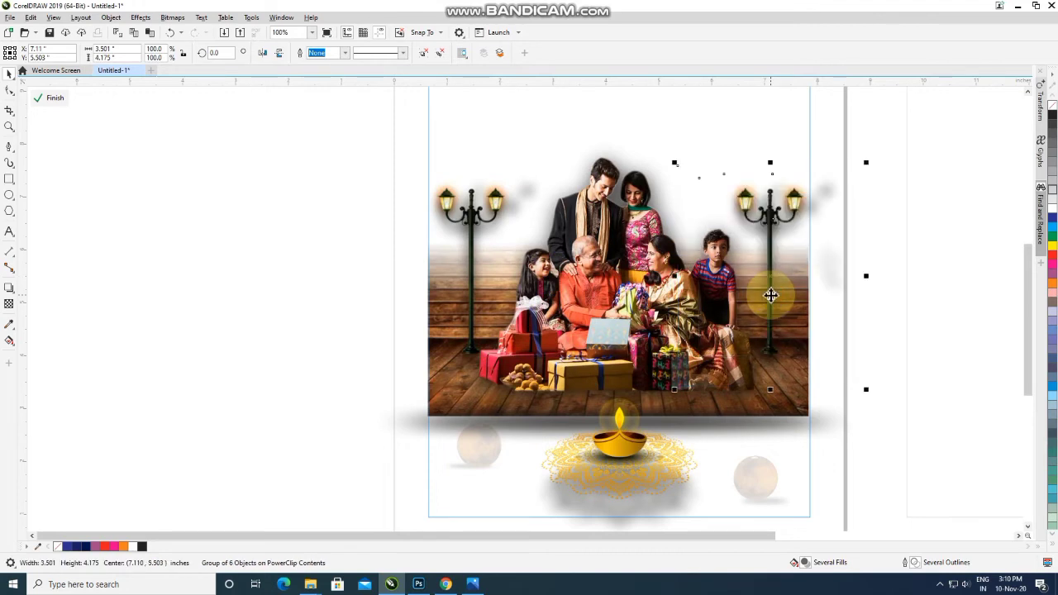
left_click(283, 203)
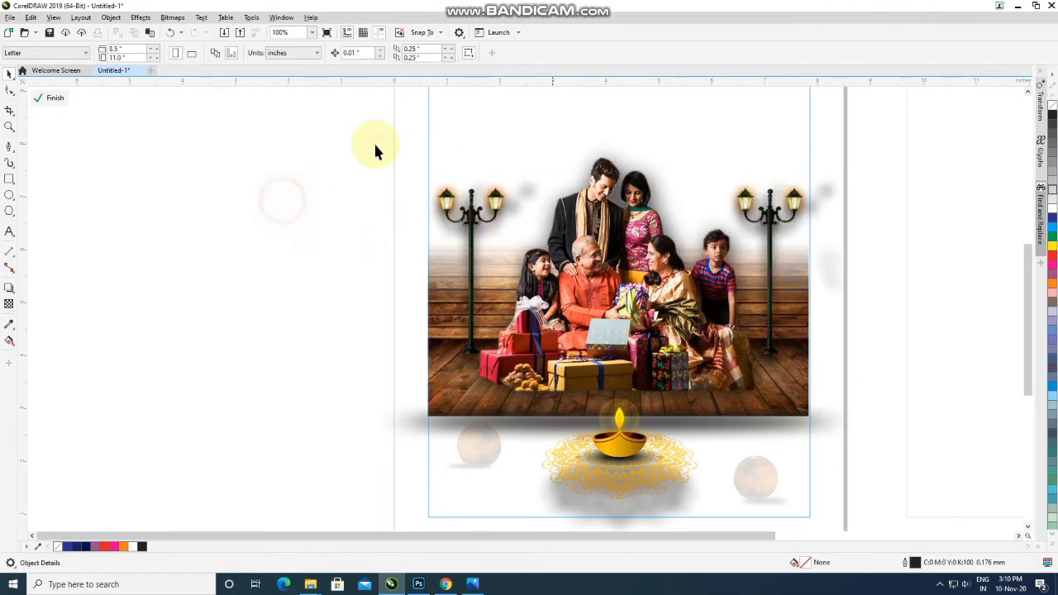
left_click(70, 100)
left_click(248, 237)
Step: Delete the empty rectangle beside the poster page
scroll(392, 229, "down", 2)
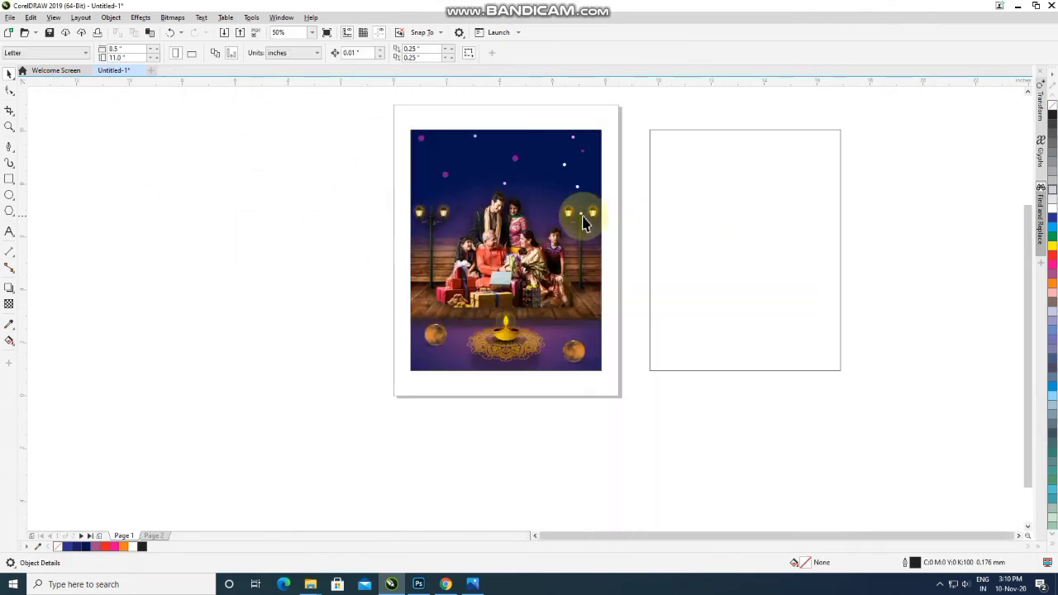
left_click(697, 217)
left_click(217, 174)
left_click(711, 257)
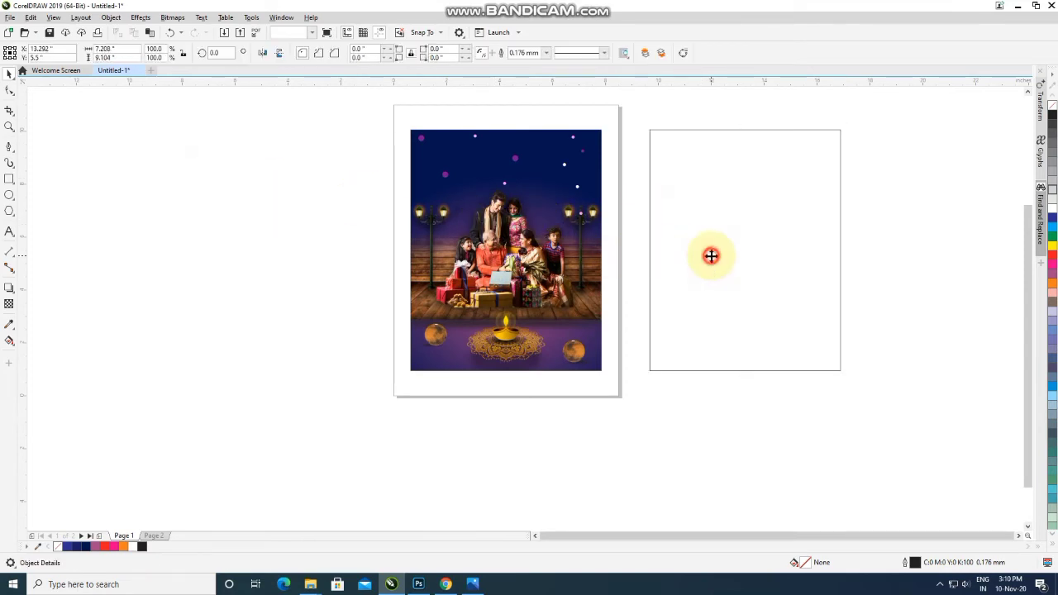
key("Delete")
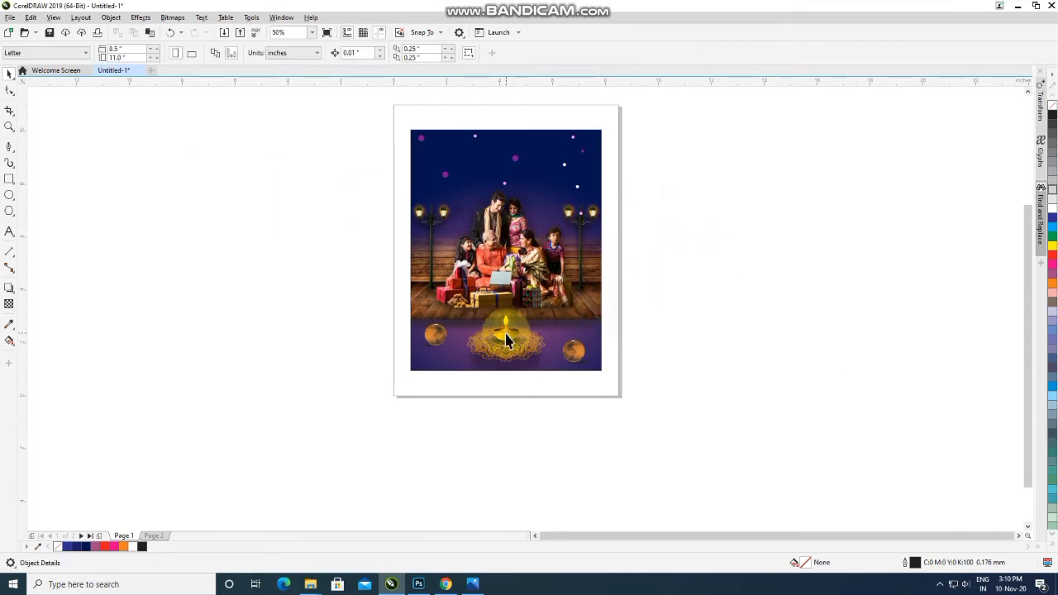
Step: Bring the string-lights image from Page 2 onto the top of the poster on Page 1
left_click(160, 537)
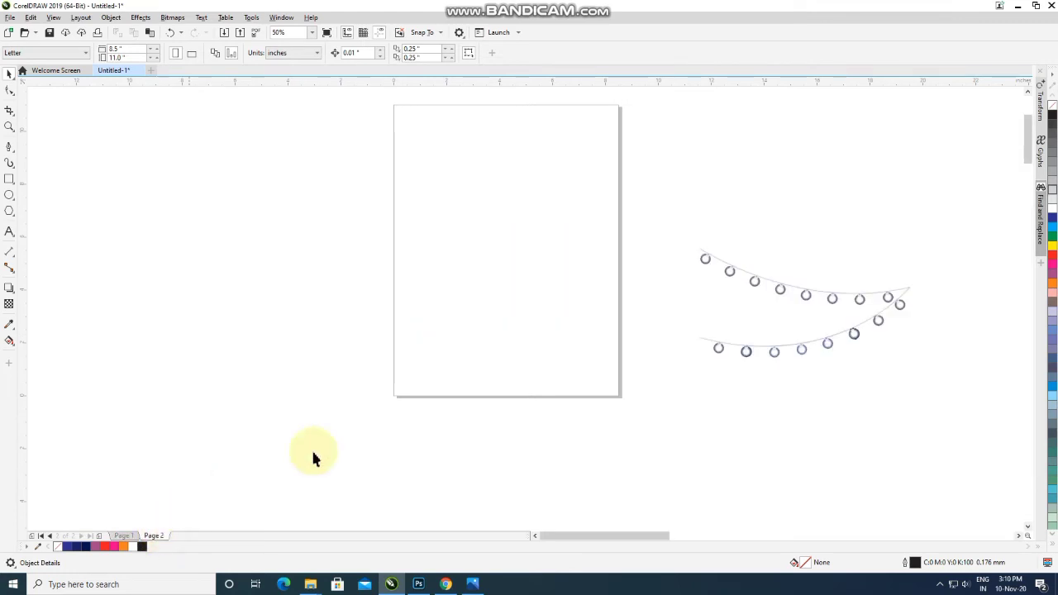
left_click(770, 285)
scroll(714, 266, "down", 3)
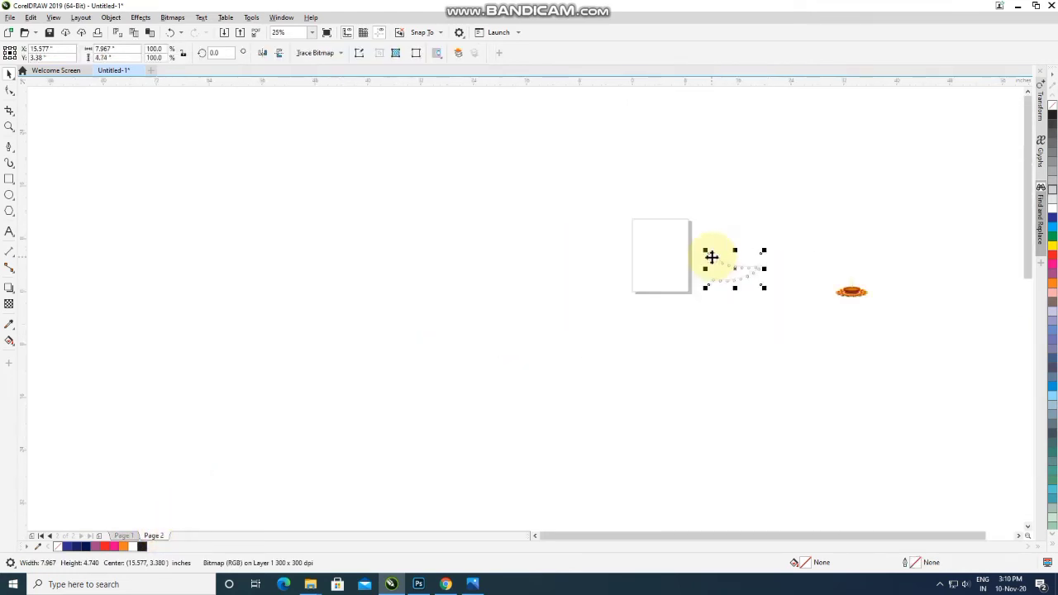
key("Escape")
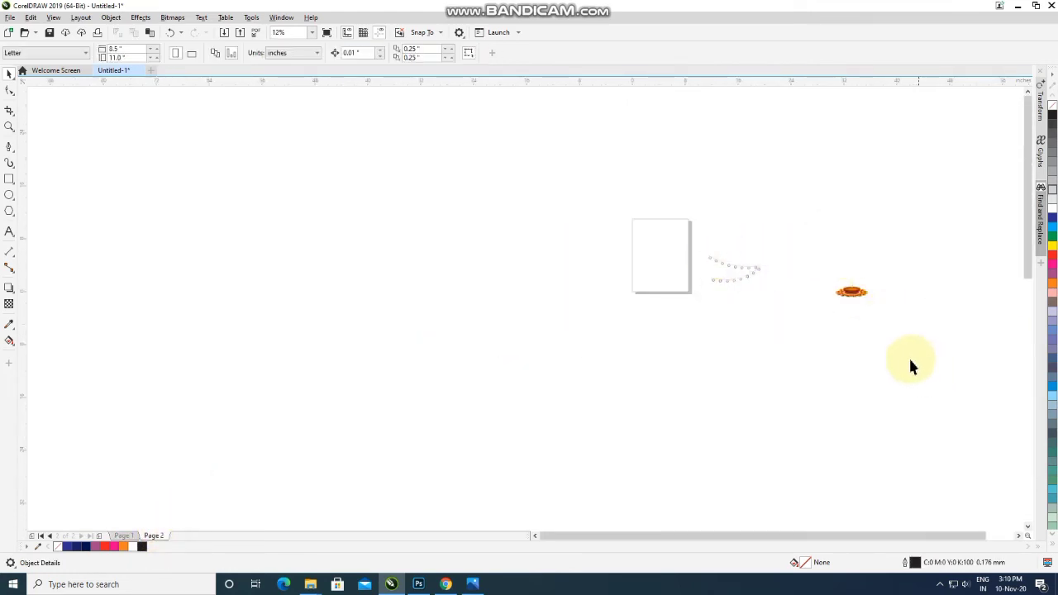
left_click(854, 295)
left_click_drag(854, 295, 685, 223)
scroll(682, 224, "up", 3)
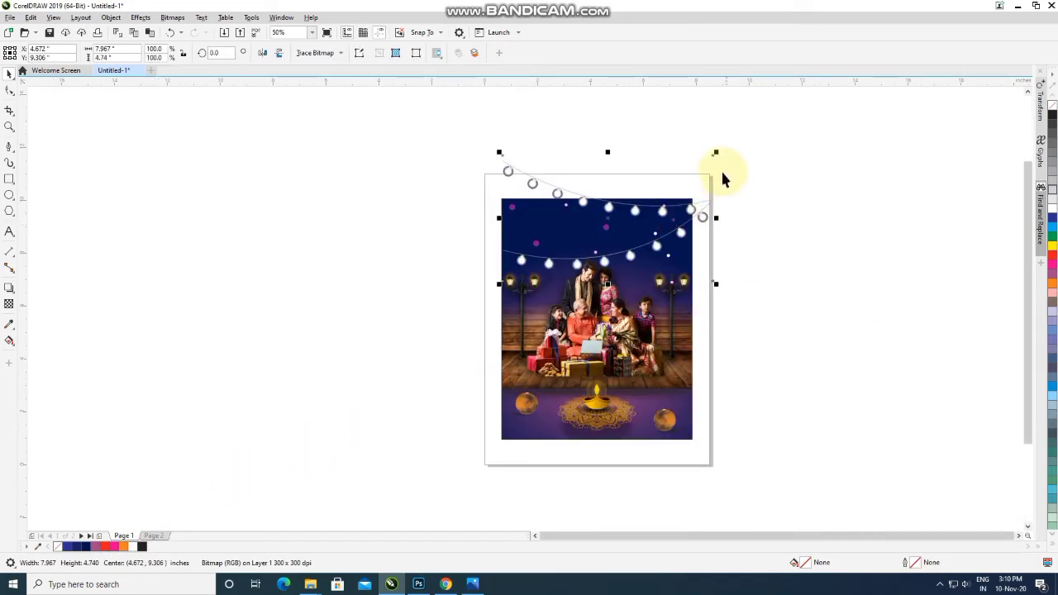
Step: Scale the string lights to about 3.53 by 2.10 inches and fit them into the poster's upper-right corner
left_click_drag(715, 152, 682, 200)
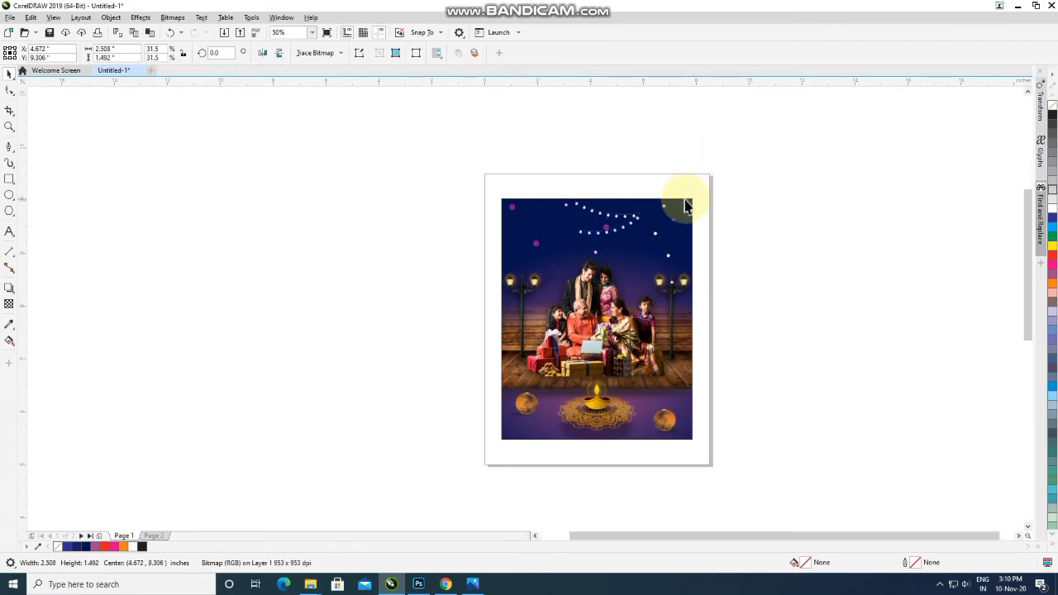
scroll(683, 201, "up", 3)
left_click_drag(512, 357, 621, 422)
left_click_drag(619, 275, 713, 276)
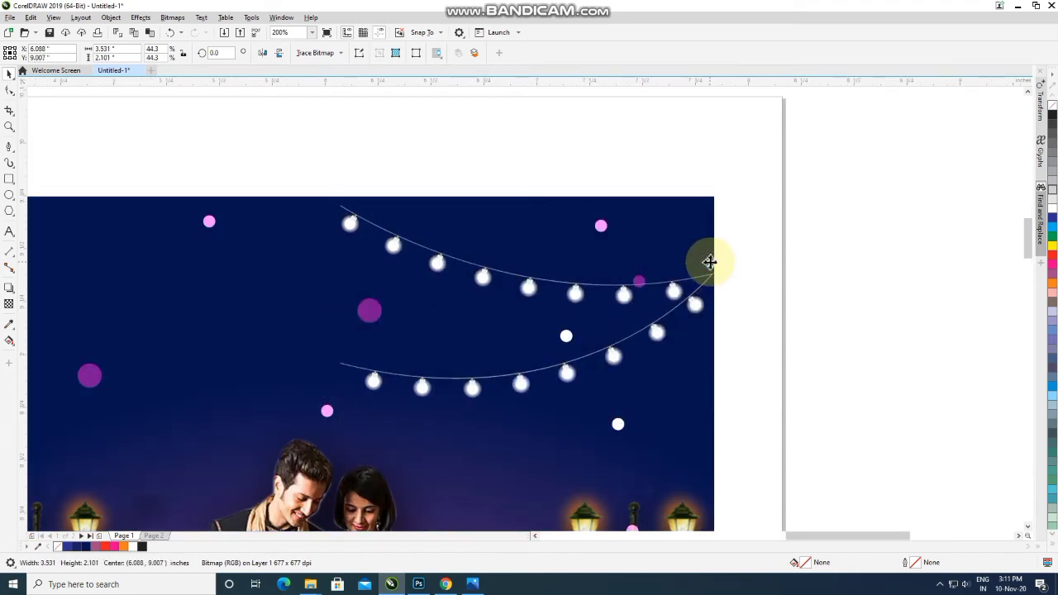
Step: Move the string lights up over the poster's upper edge, try placing a horizontally mirrored version on the left, and undo the mirroring
scroll(713, 276, "up", 2)
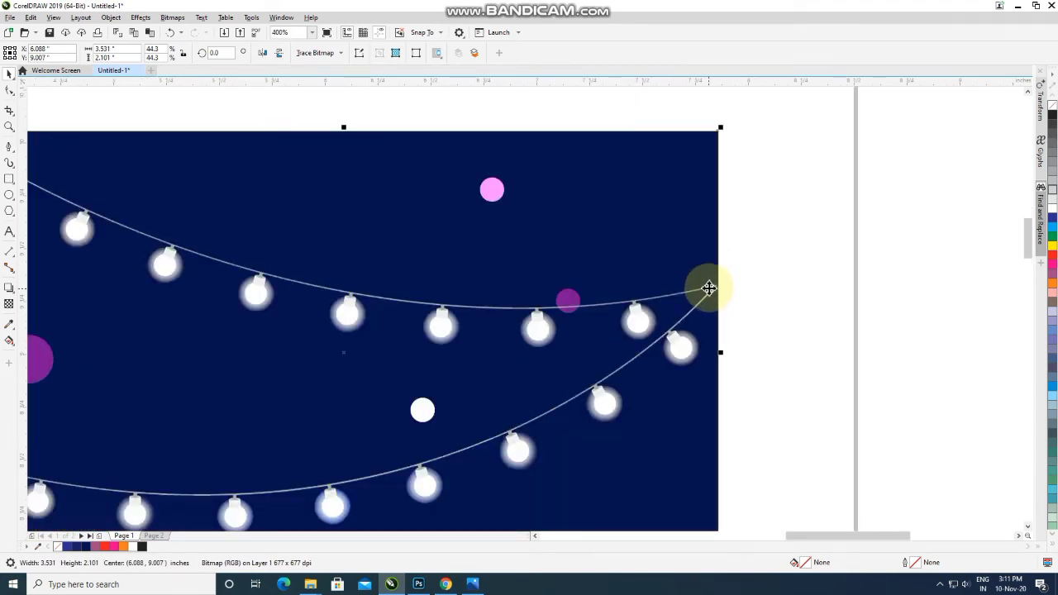
left_click_drag(708, 286, 460, 208)
scroll(739, 184, "down", 4)
left_click(492, 212)
scroll(615, 157, "up", 2)
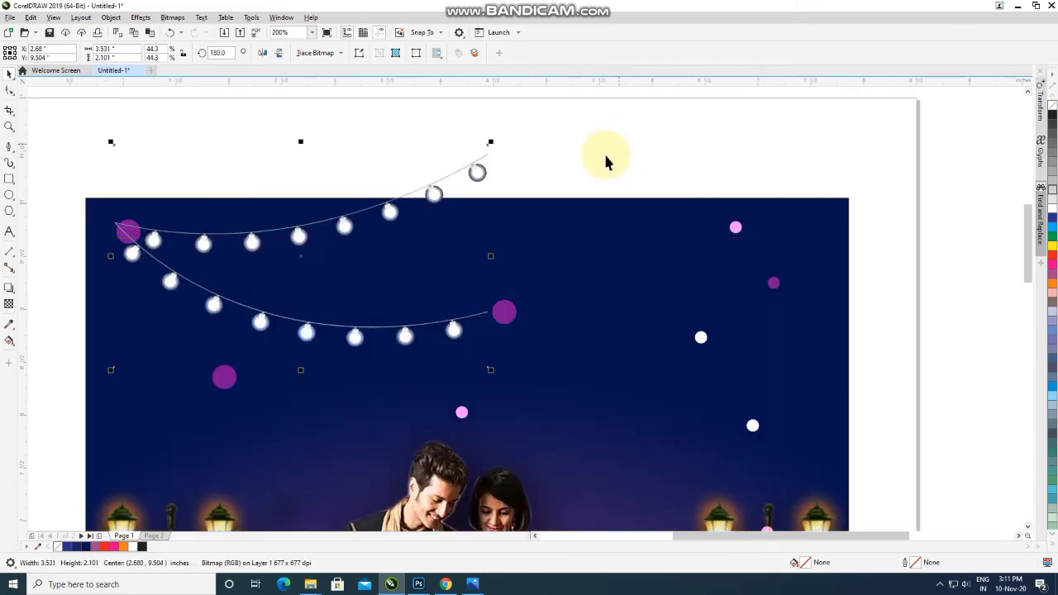
key("ctrl+z")
Step: Create a horizontally mirrored copy of the string lights directly to their left, meeting at the poster's middle
scroll(708, 165, "up", 2)
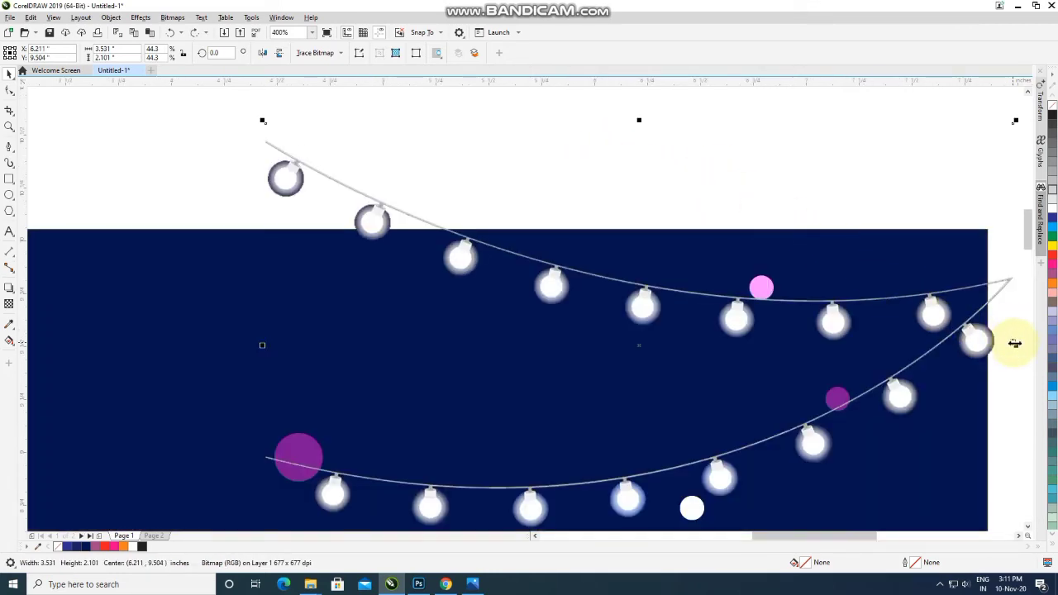
left_click_drag(1016, 345, 238, 282)
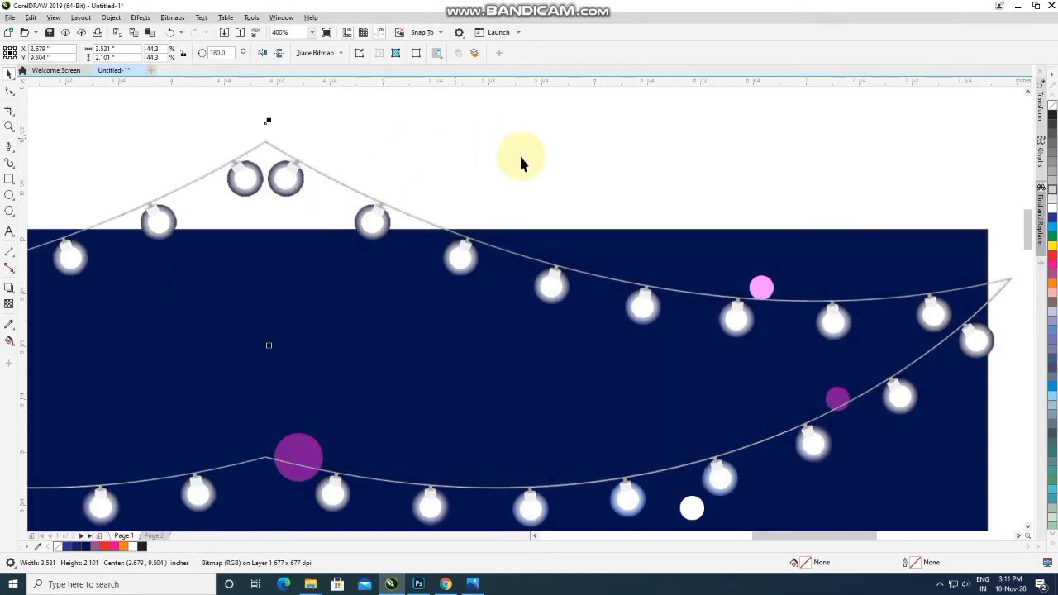
scroll(539, 164, "down", 2)
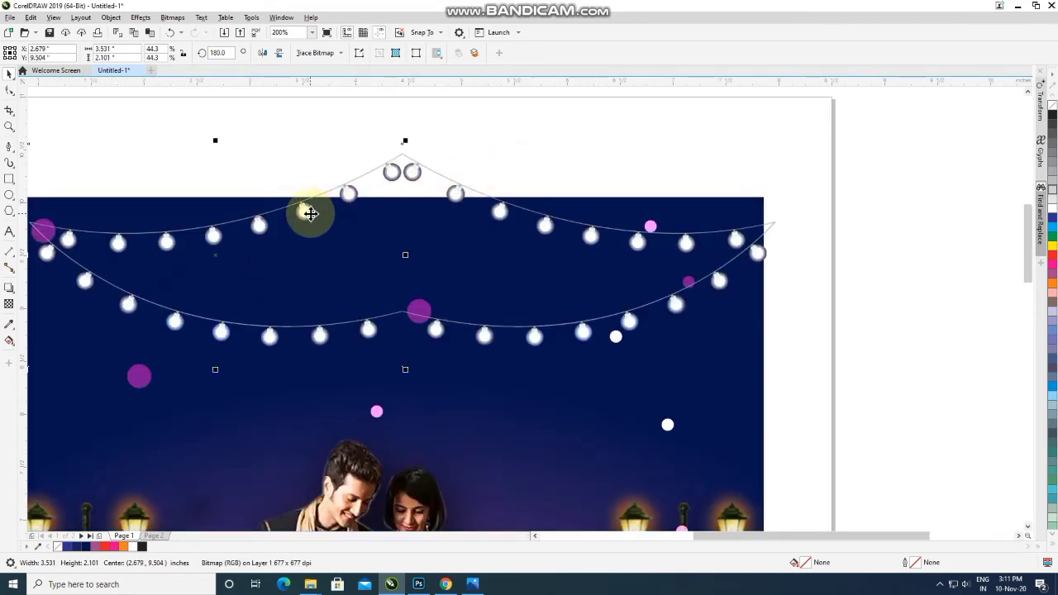
Step: Select both light strings and place a duplicate of the pair just below, centred at about Y 8.739 inches
left_click(436, 327, "shift")
left_click_drag(437, 326, 435, 419)
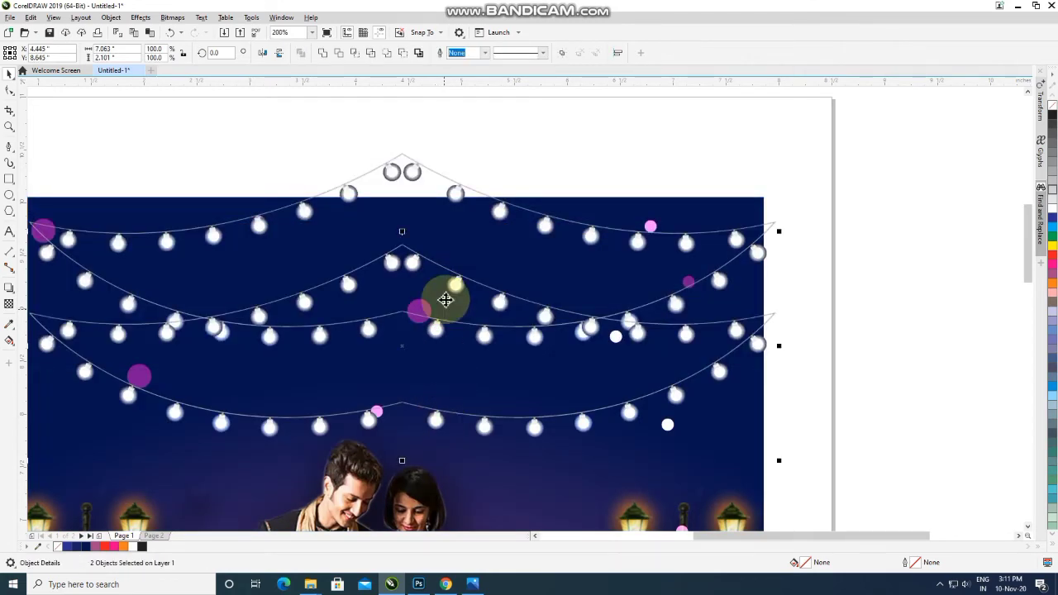
left_click_drag(454, 287, 449, 276)
scroll(448, 276, "down", 1)
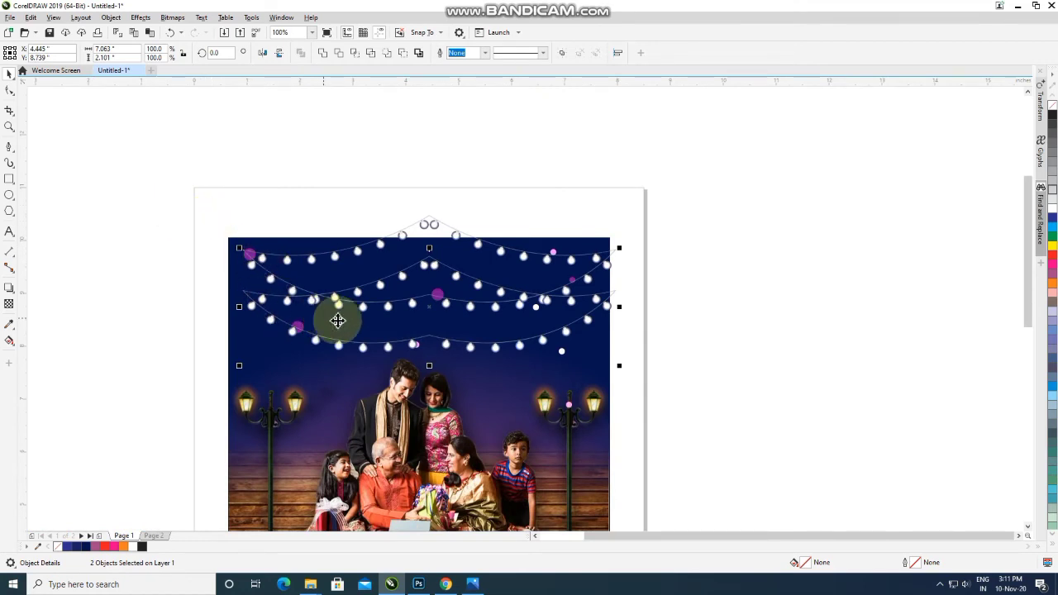
Step: PowerClip the string lights inside the poster's background rectangle
scroll(570, 331, "down", 1)
left_click(285, 401)
scroll(228, 391, "down", 1)
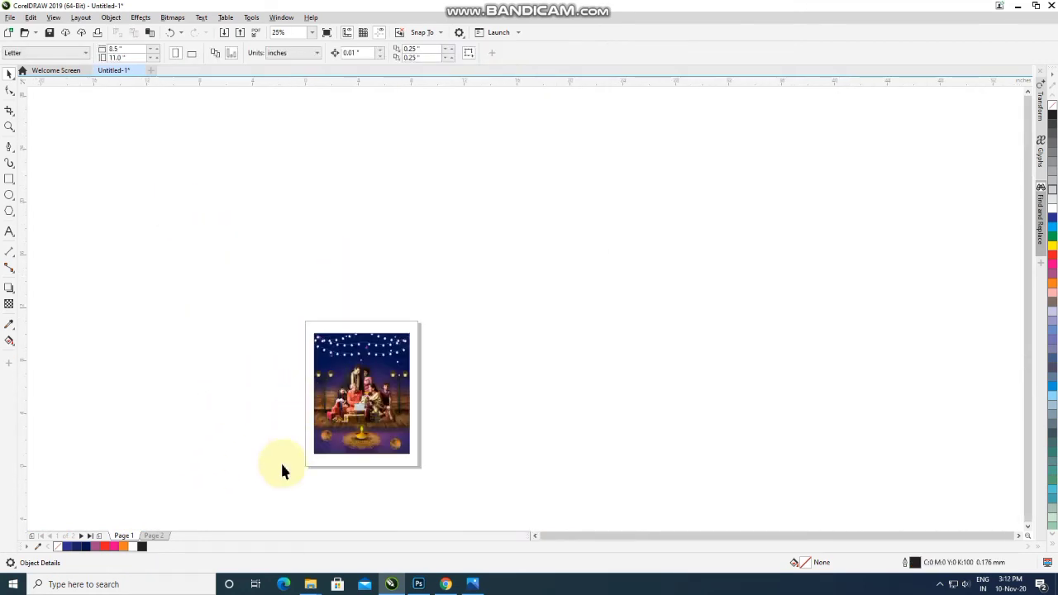
Step: Bring the texts "happy diwali", "festival of light", "sale" and "Up To 70% off" from Page 2 to Page 1
left_click(154, 536)
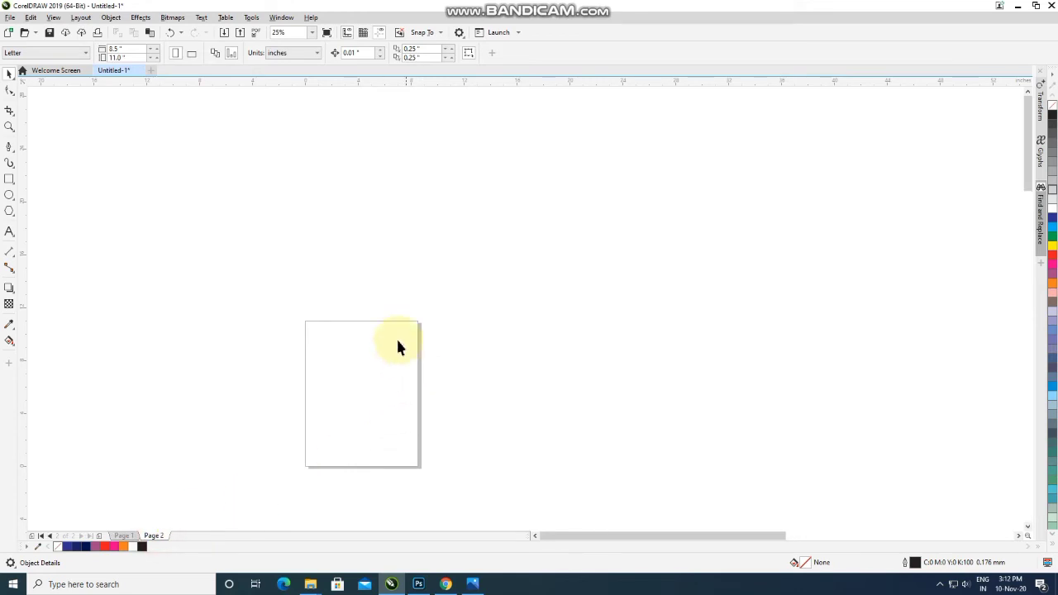
scroll(397, 347, "down", 2)
scroll(485, 304, "down", 1)
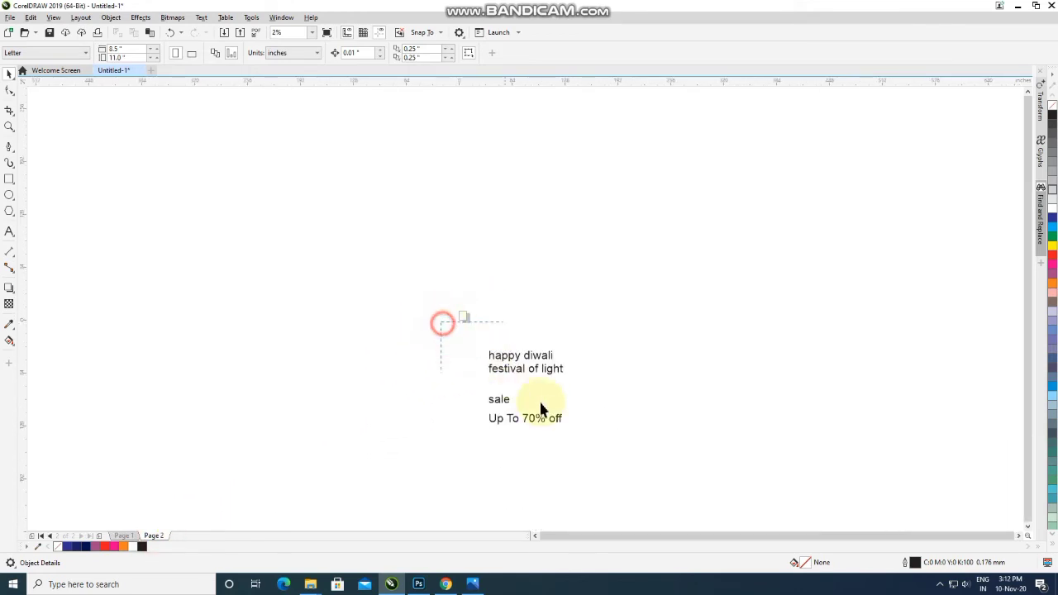
left_click_drag(531, 420, 128, 541)
left_click_drag(570, 413, 503, 338)
left_click(326, 308)
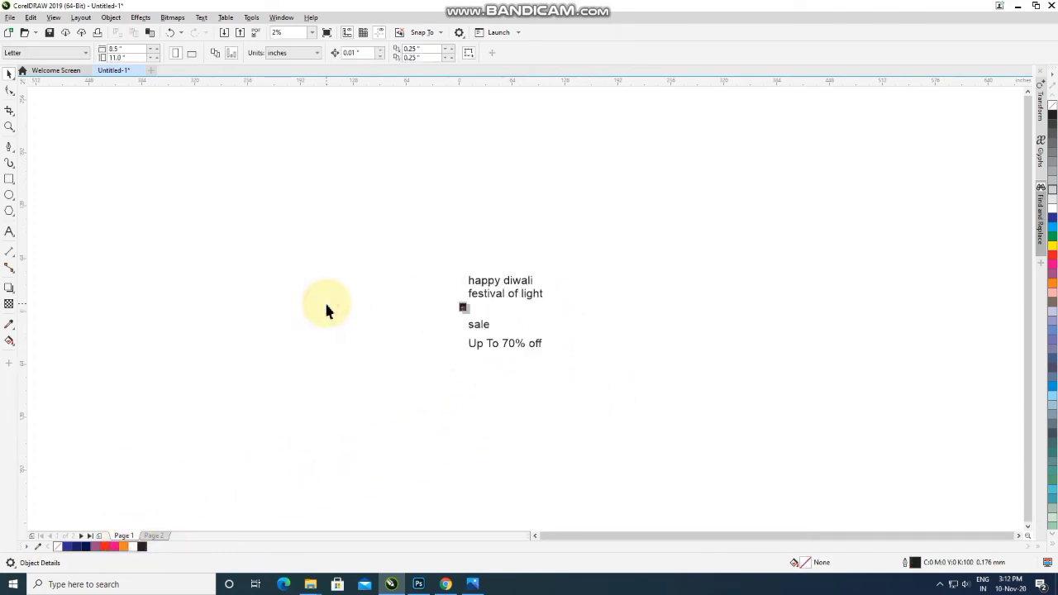
scroll(325, 308, "up", 5)
Step: Draw a circle about 7.4 inches wide beside the poster, with a concentric circle about 6.31 inches wide inside it
left_click(10, 196)
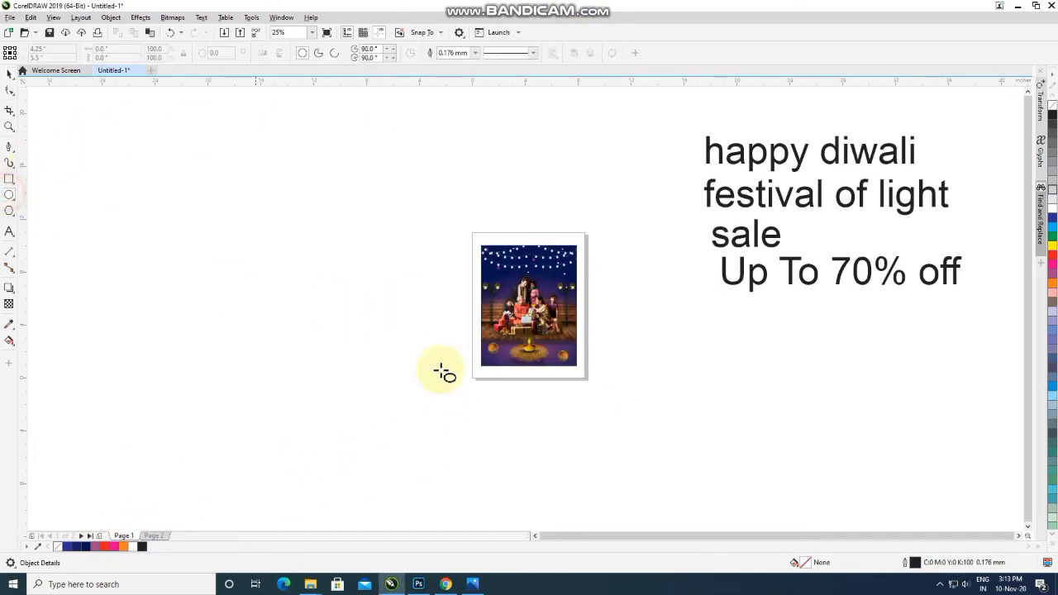
scroll(439, 371, "up", 1)
left_click_drag(203, 229, 389, 434)
left_click(9, 73)
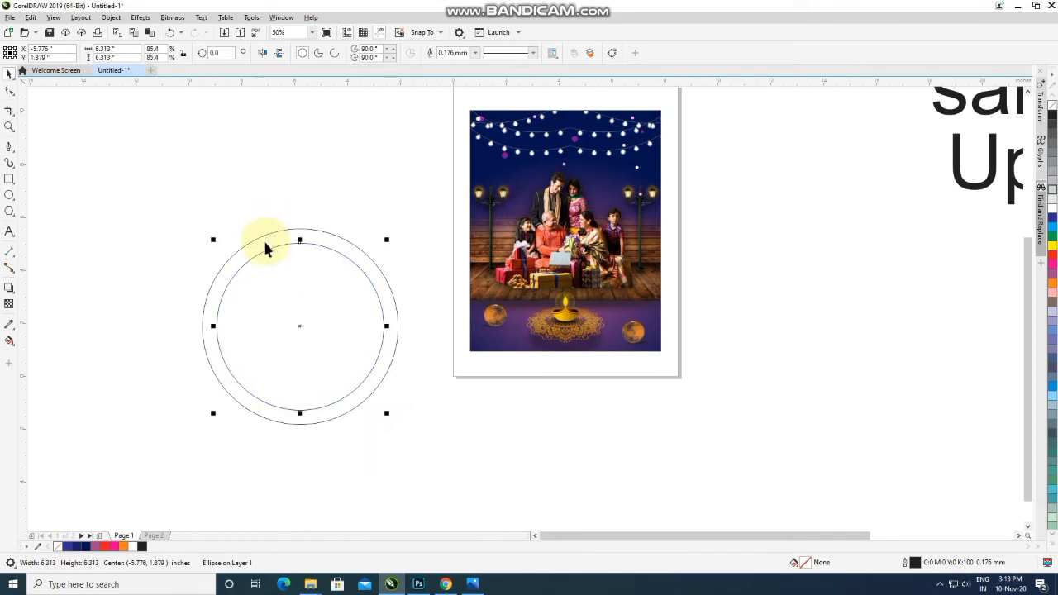
Step: Create a filled ring between the two circles with Smart Fill and delete the original circles
scroll(266, 241, "up", 1)
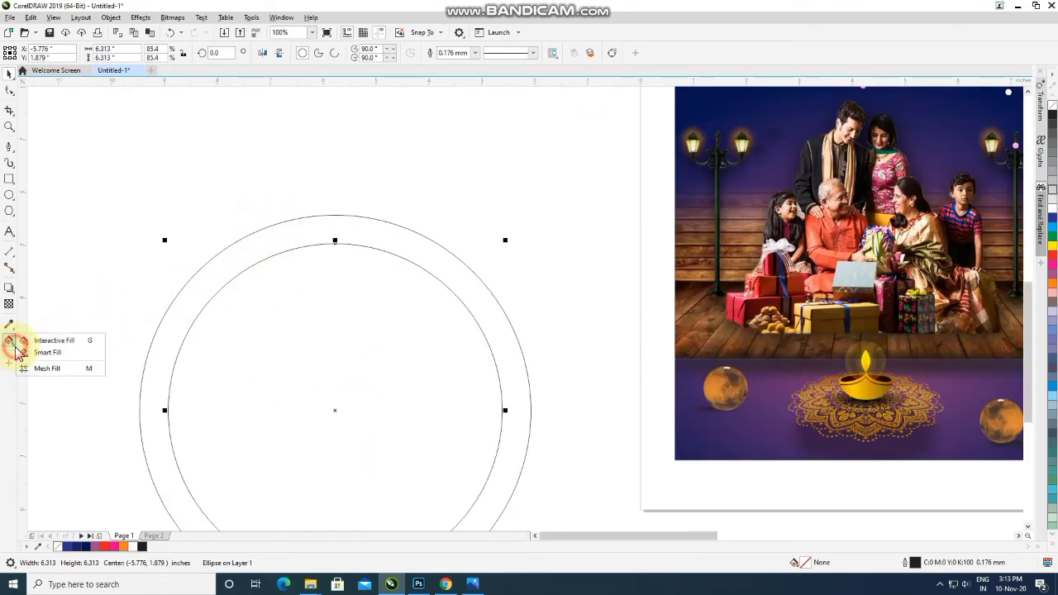
left_click(41, 352)
left_click(208, 269)
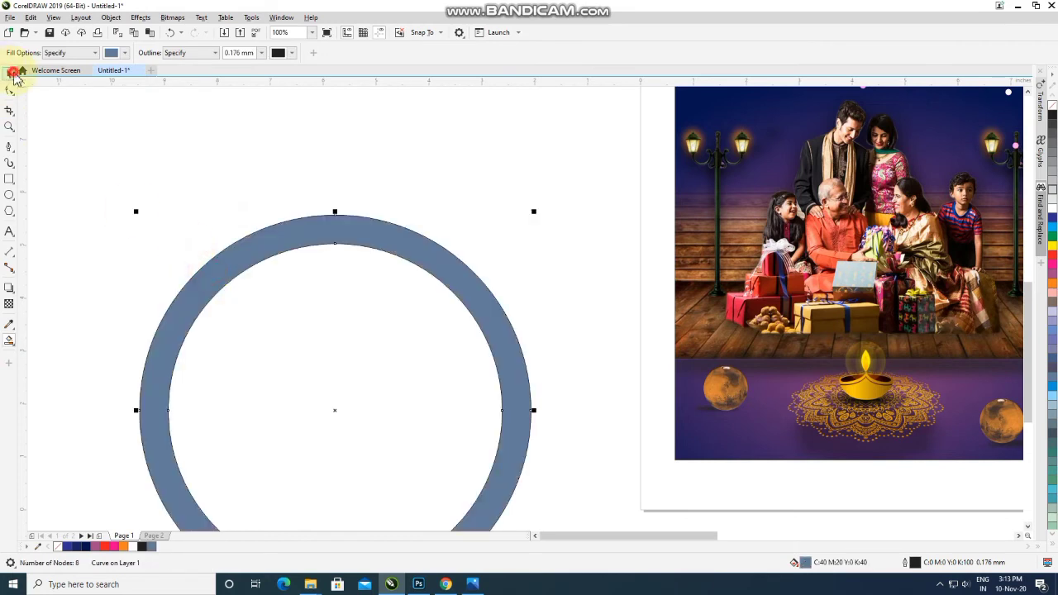
left_click(13, 73)
left_click(422, 154)
left_click(366, 349)
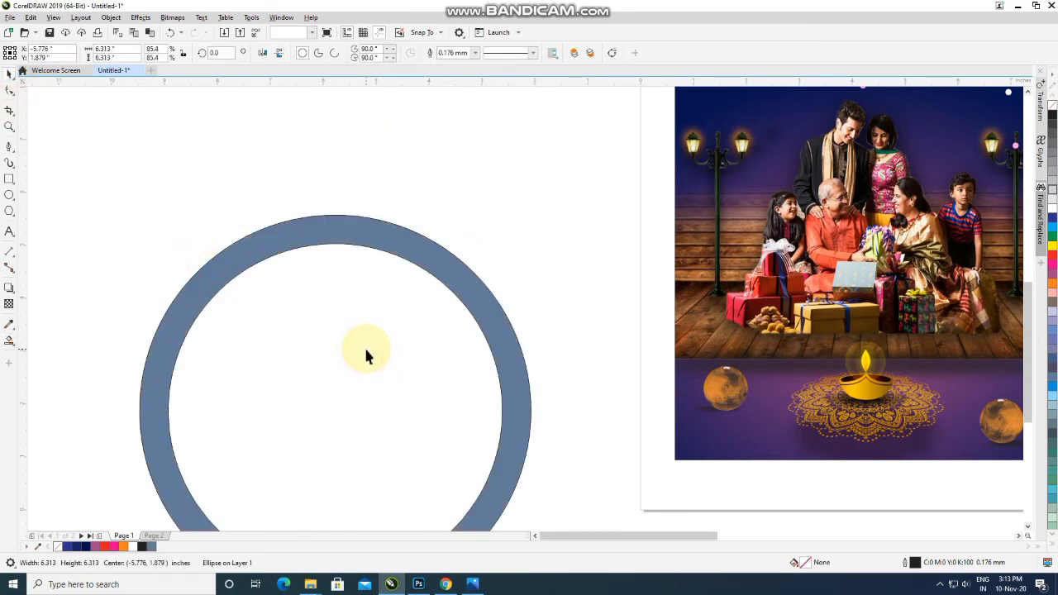
key("Escape")
Step: Fill the ring with yellow-orange C0 M20 Y100 K0 and remove its outline
left_click(404, 248)
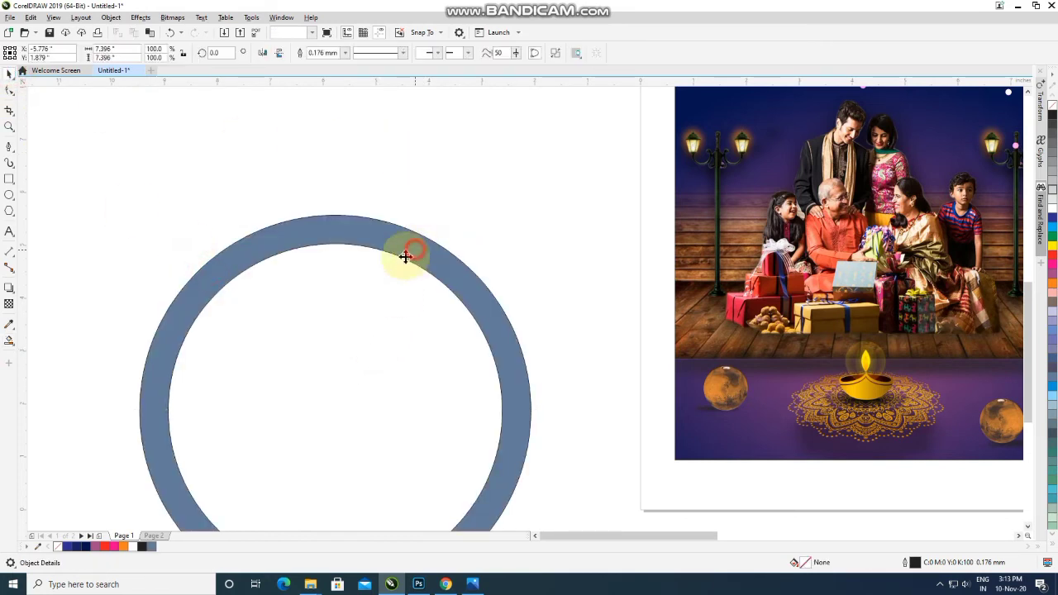
left_click(1052, 547)
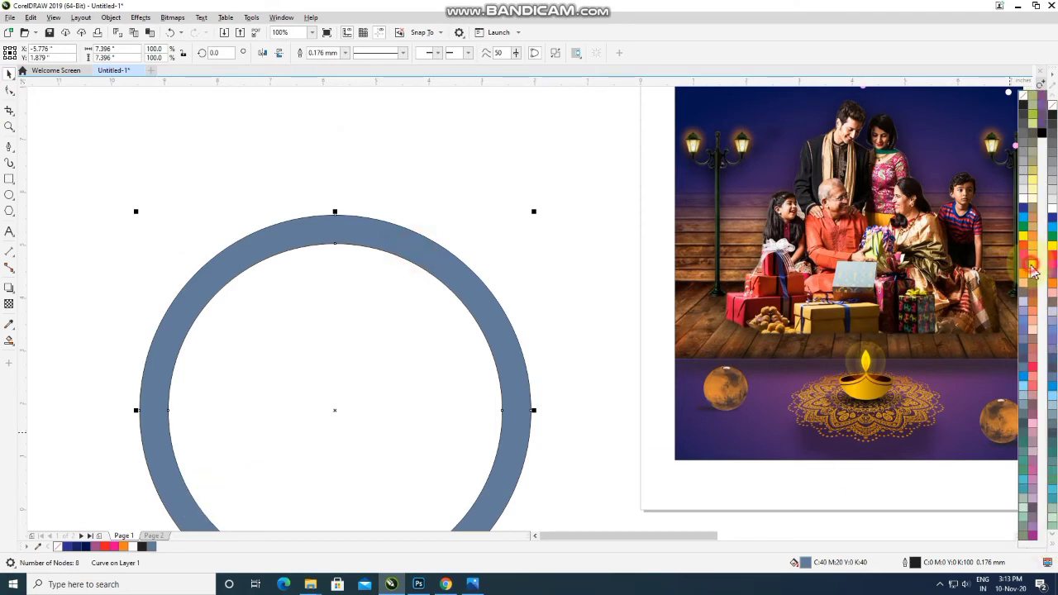
left_click(1031, 267)
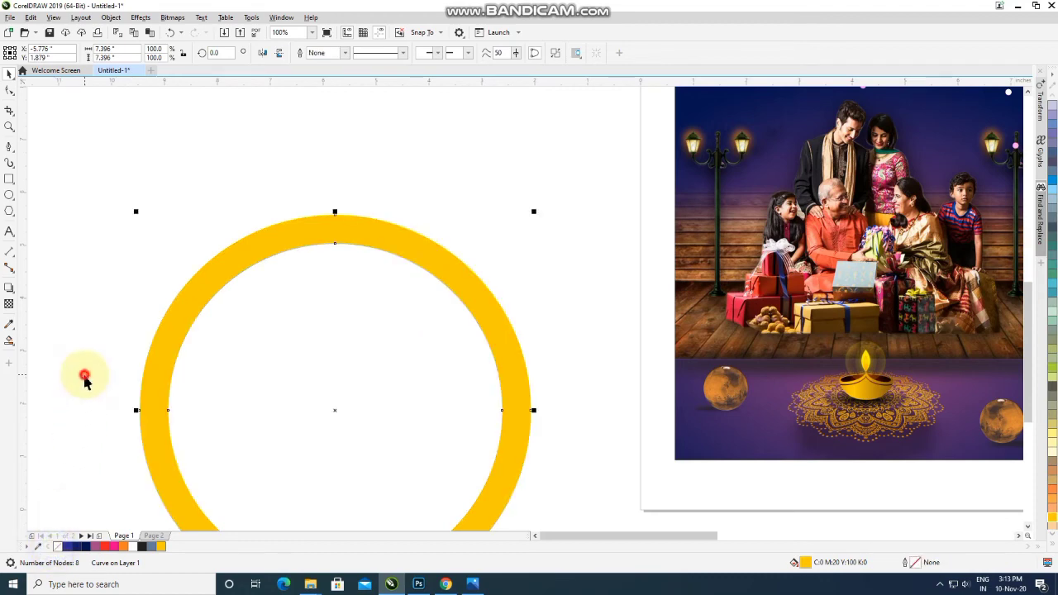
left_click(462, 177)
Step: Move the yellow ring onto the poster around the family and scale it to about 5.44 inches wide
scroll(463, 180, "down", 2)
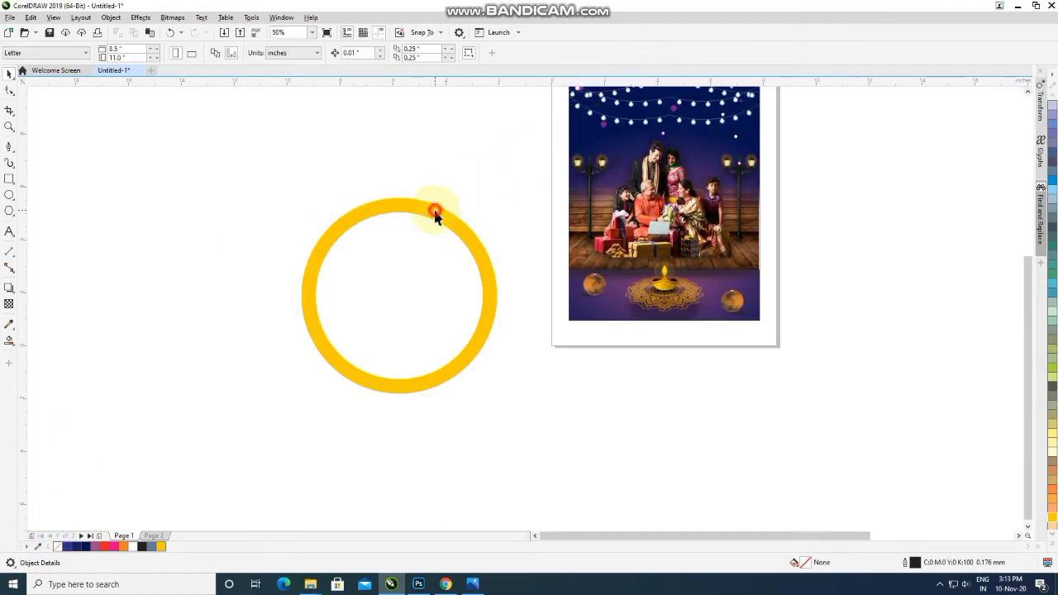
left_click_drag(435, 213, 700, 116)
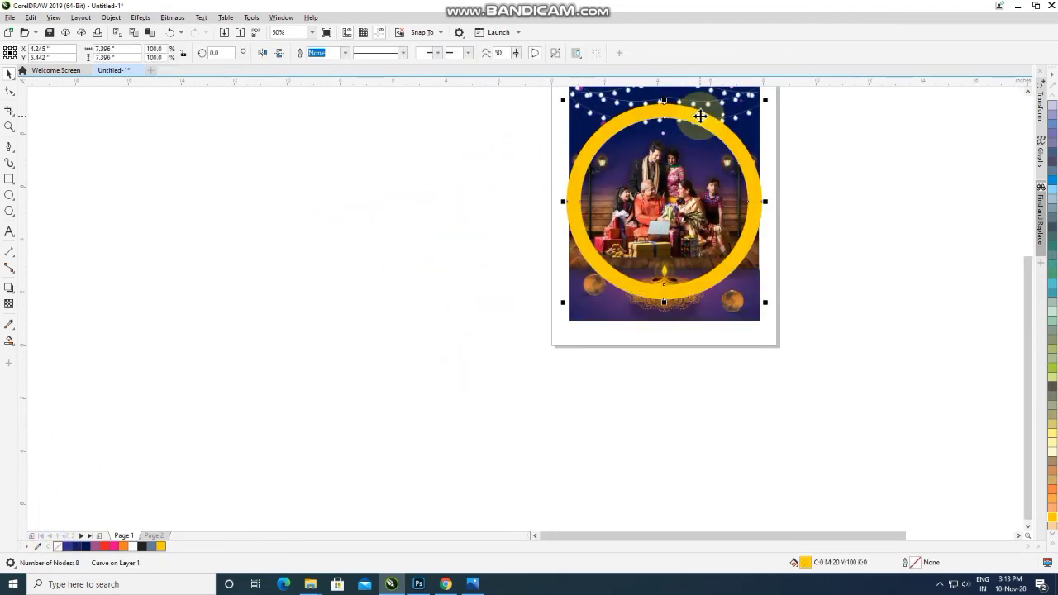
scroll(700, 114, "up", 2)
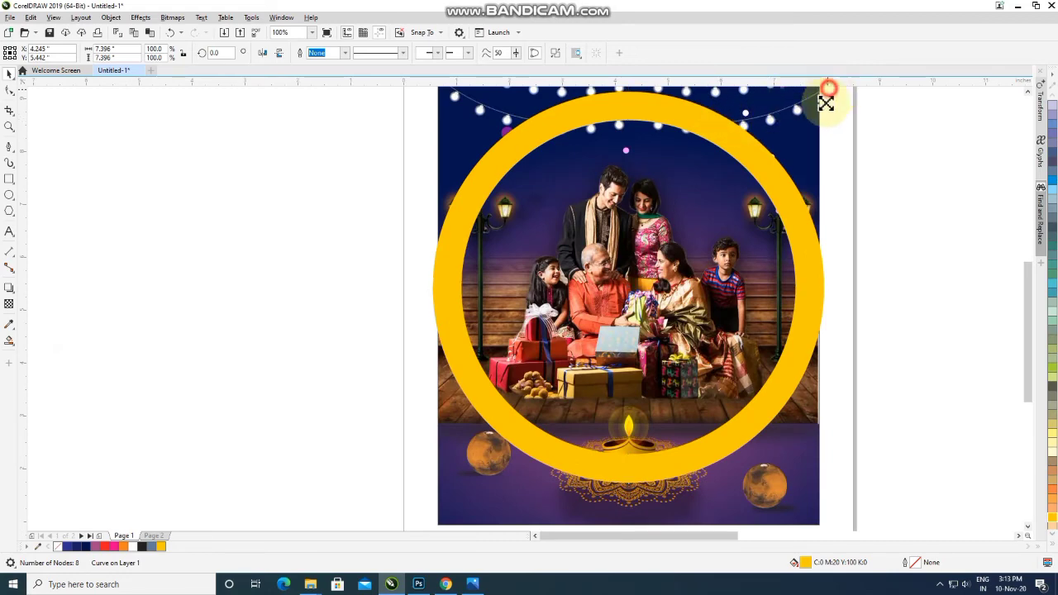
left_click_drag(825, 102, 708, 145)
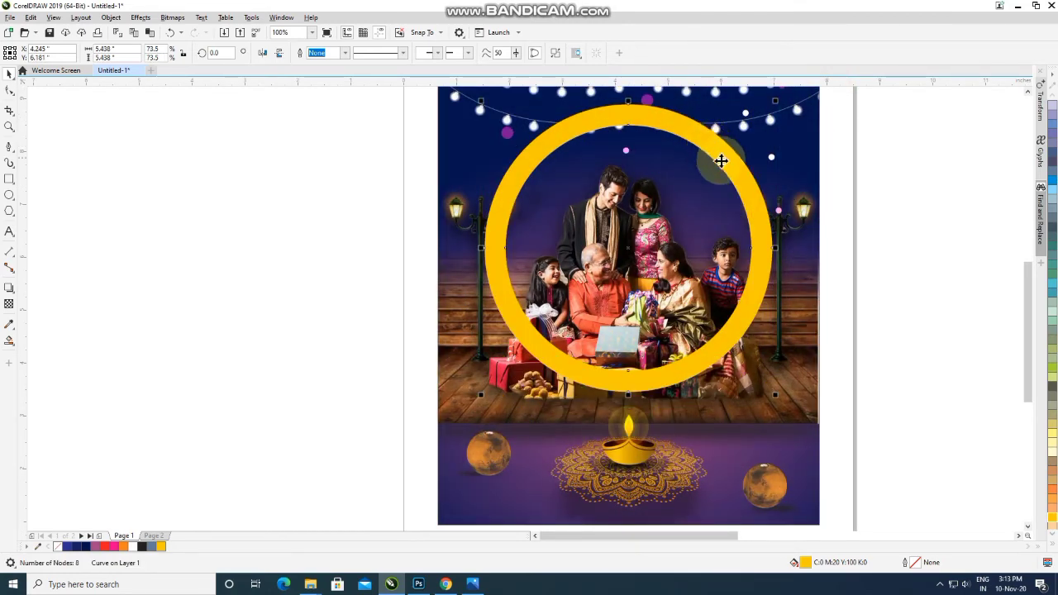
Step: Place the yellow ring inside the poster's PowerClip frame, layered behind the family, wooden floor, street lamps and string lights
scroll(715, 155, "down", 2)
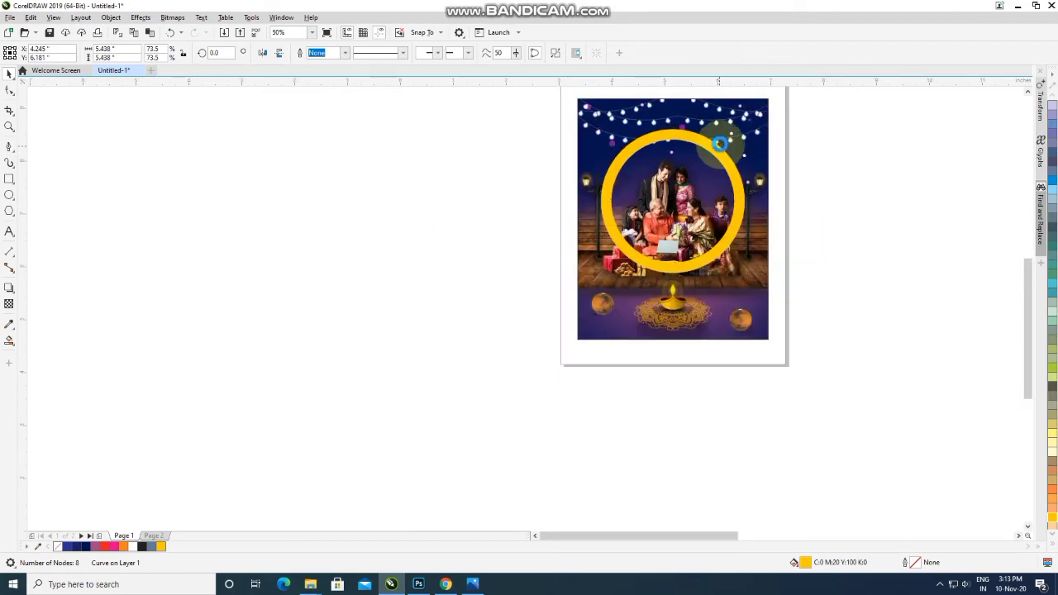
scroll(719, 149, "up", 2)
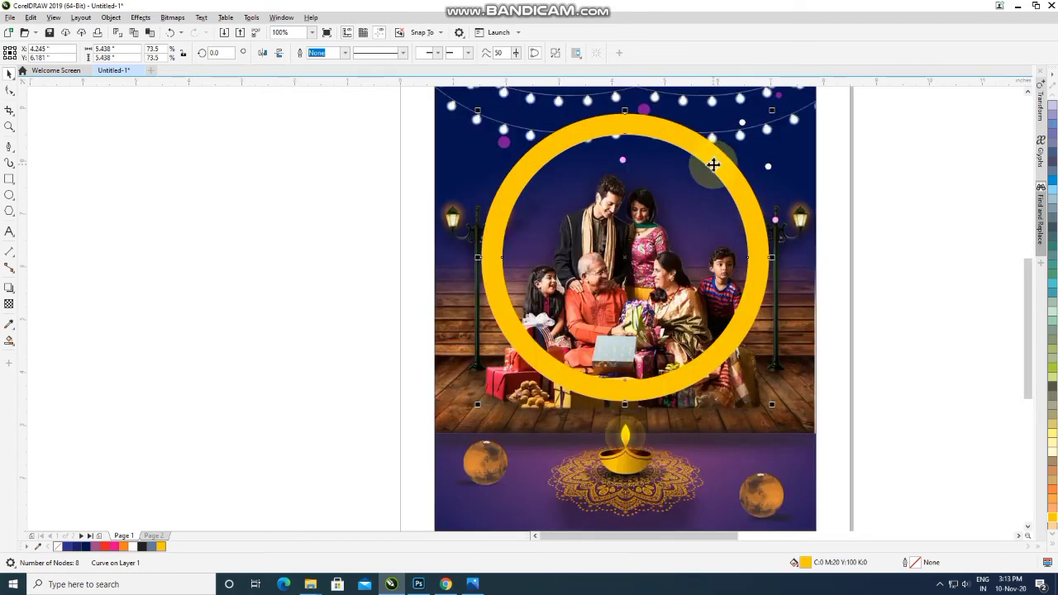
right_click(712, 164)
left_click(756, 287)
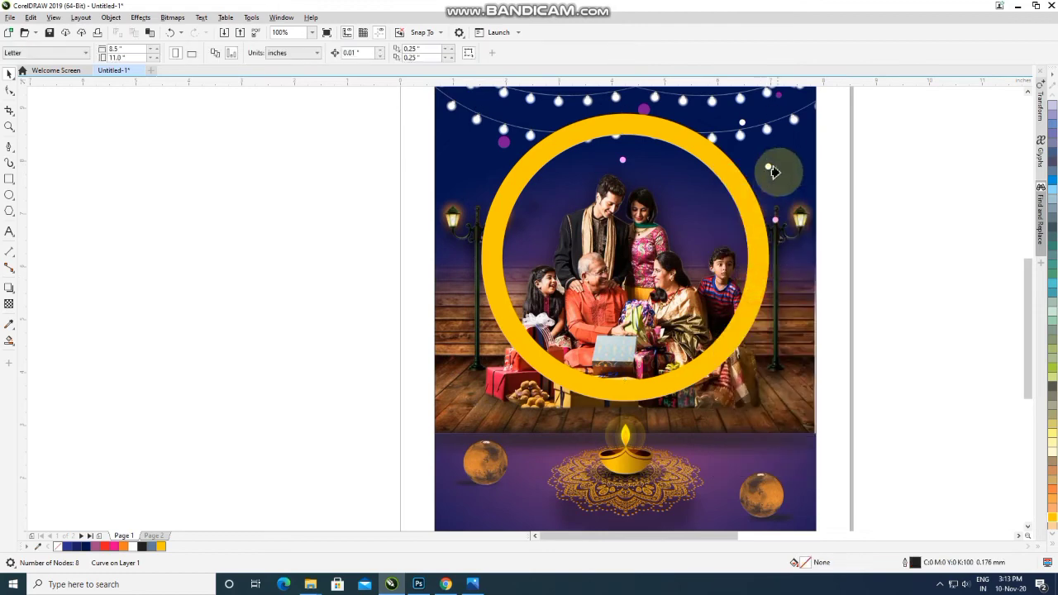
left_click(793, 109)
left_click(932, 148)
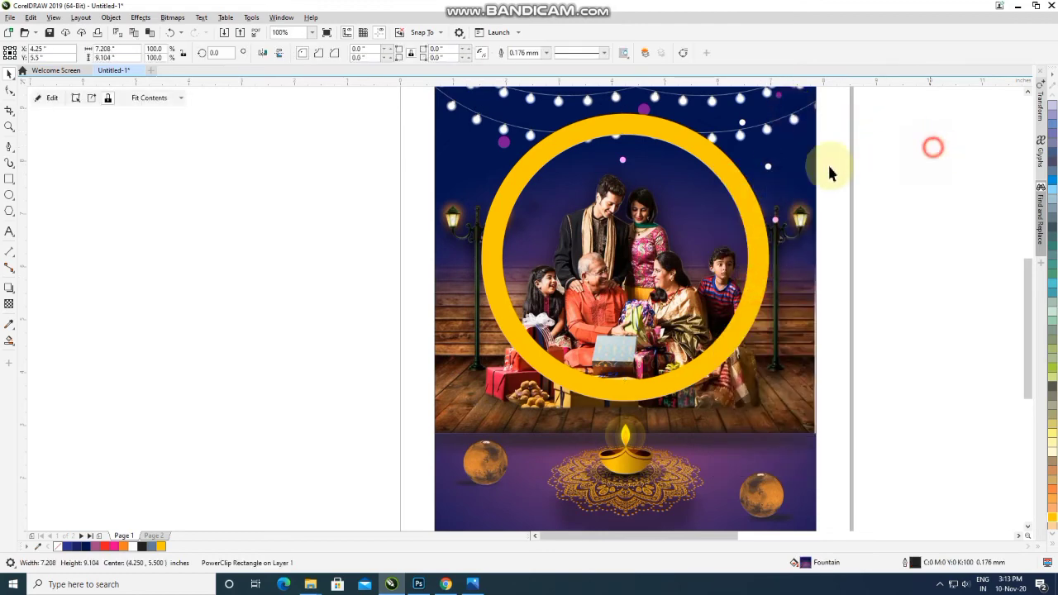
right_click(729, 176)
left_click(744, 193)
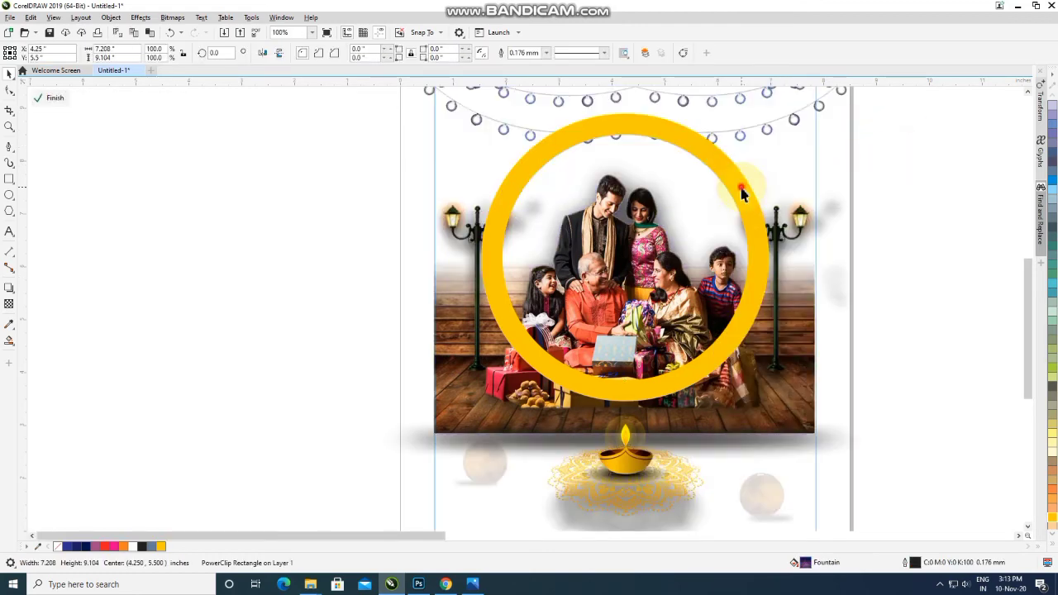
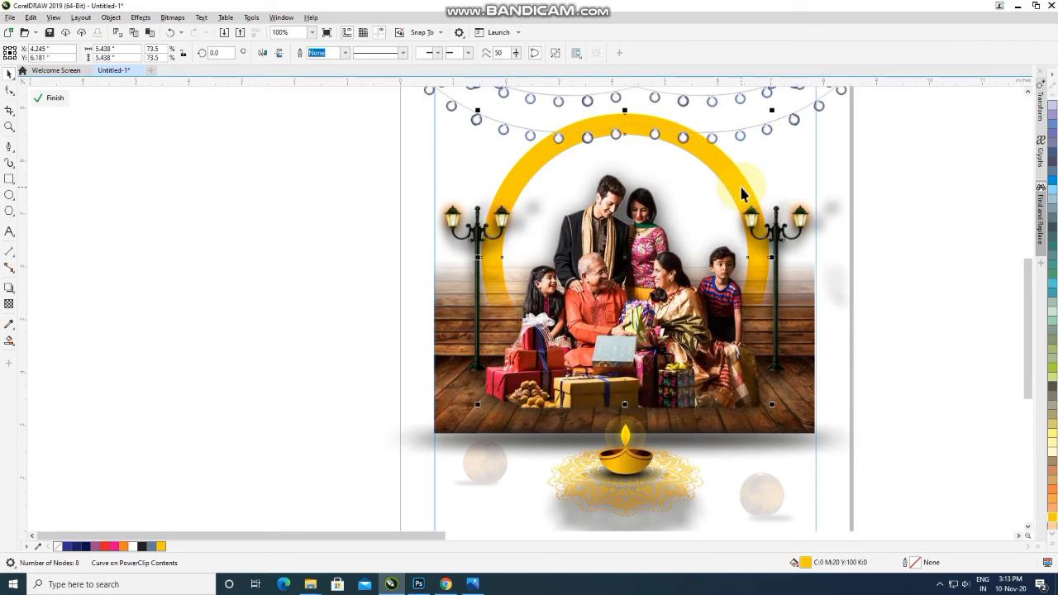
scroll(741, 194, "up", 1)
scroll(739, 187, "down", 1)
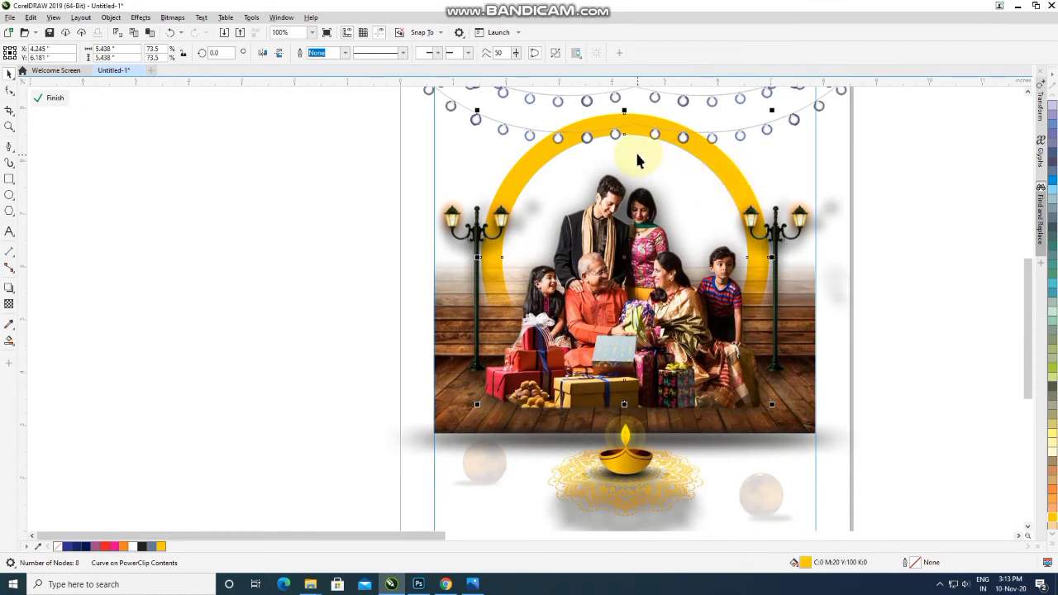
Step: Convert the yellow ring to a 200 dpi CMYK bitmap with anti-aliasing and a transparent background
left_click(171, 18)
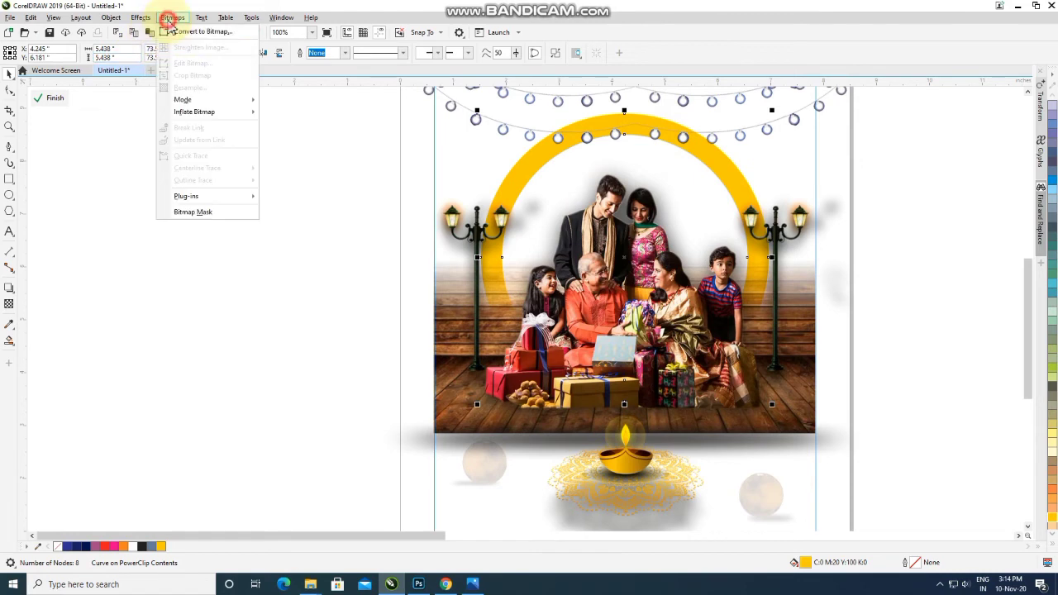
left_click(188, 36)
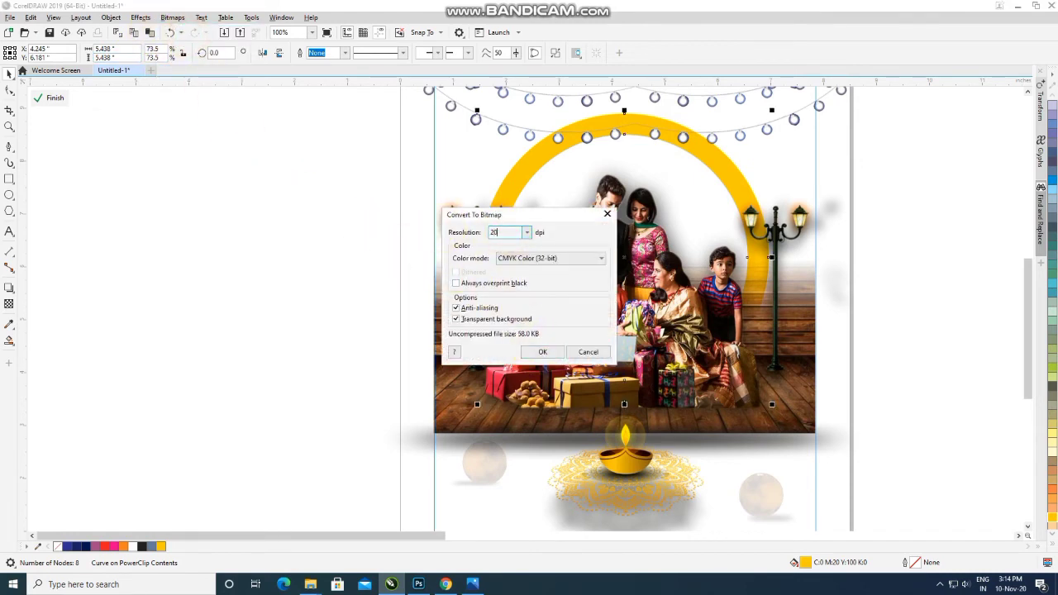
left_click(539, 353)
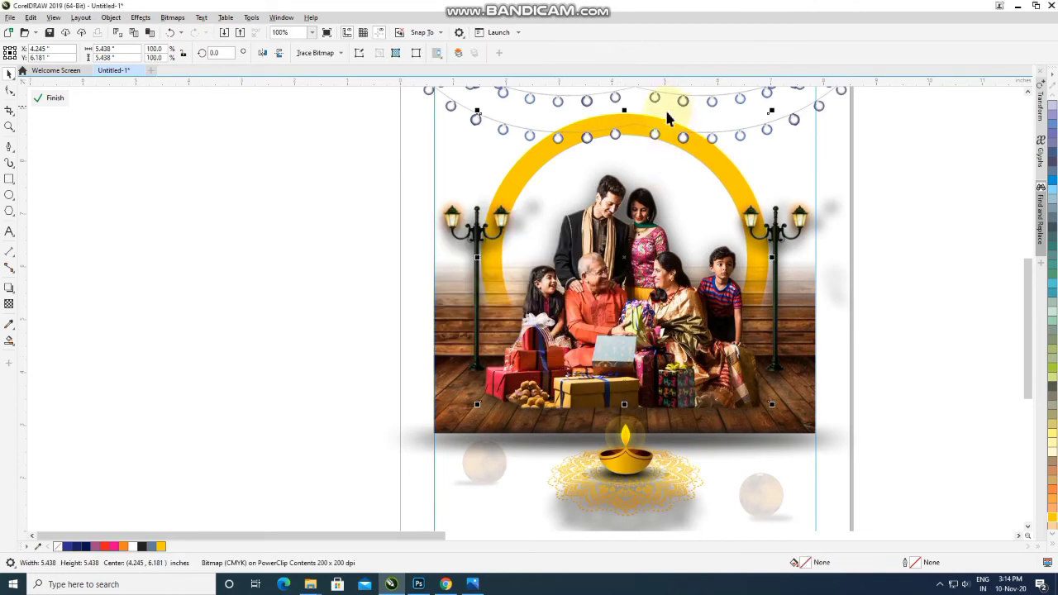
Step: Apply a Gaussian Blur with a 10-pixel radius to the yellow ring and finish editing the PowerClip contents
scroll(661, 122, "up", 2)
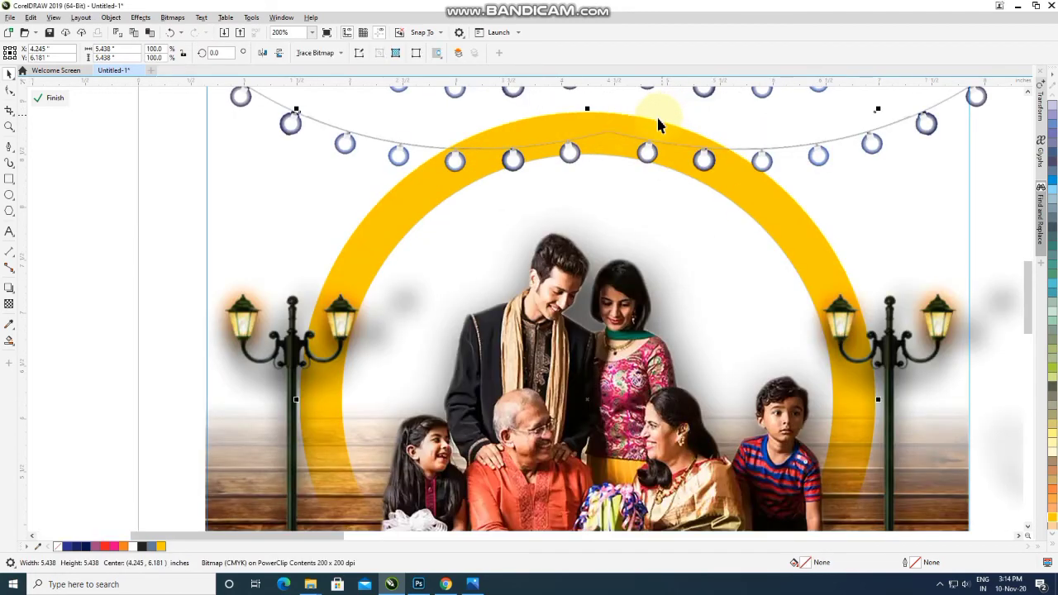
left_click(137, 18)
mouse_move(158, 83)
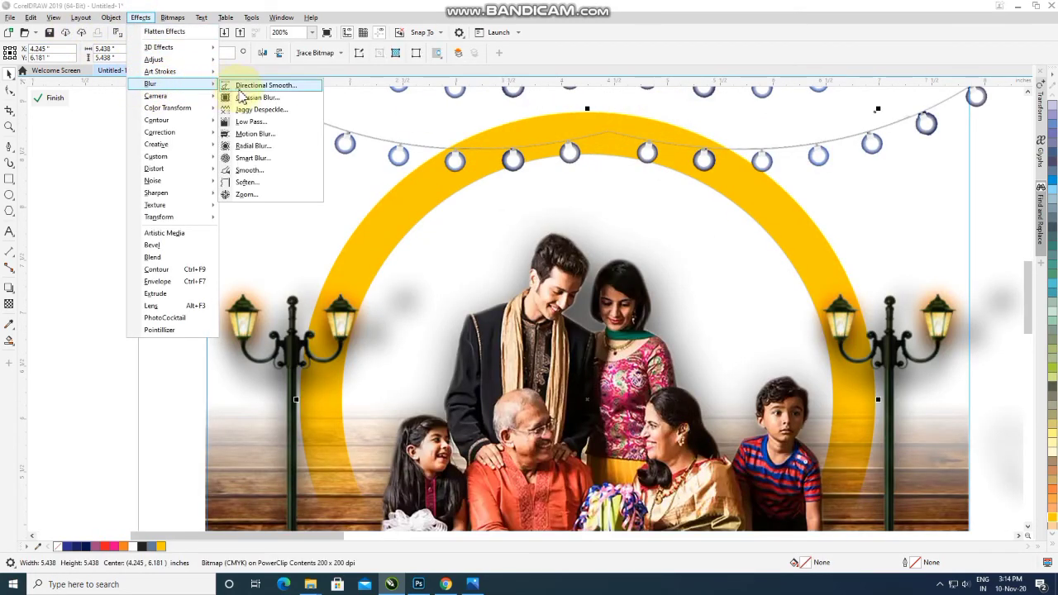
left_click(248, 97)
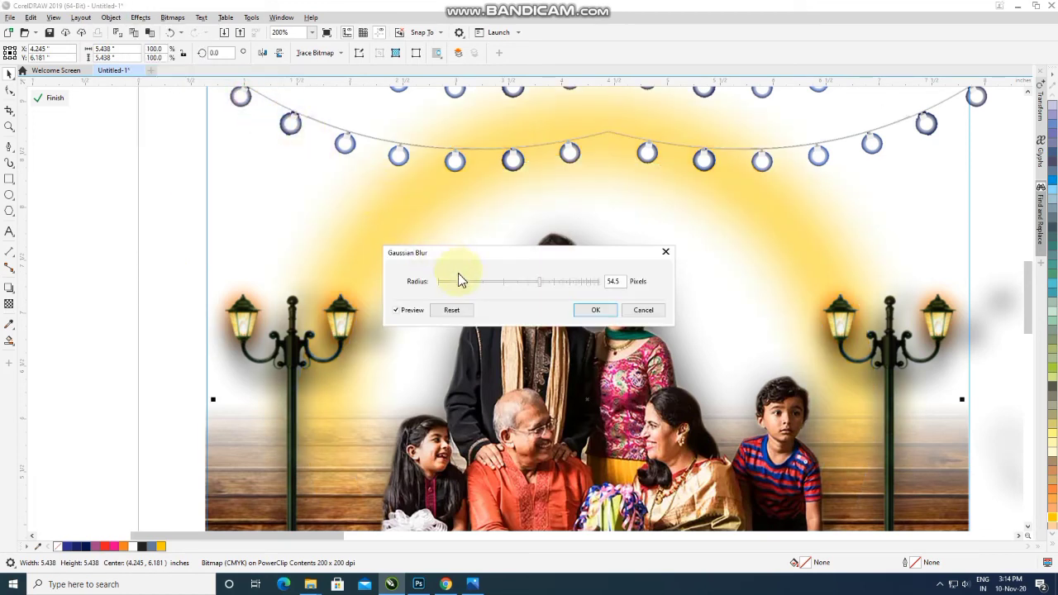
left_click_drag(516, 286, 509, 287)
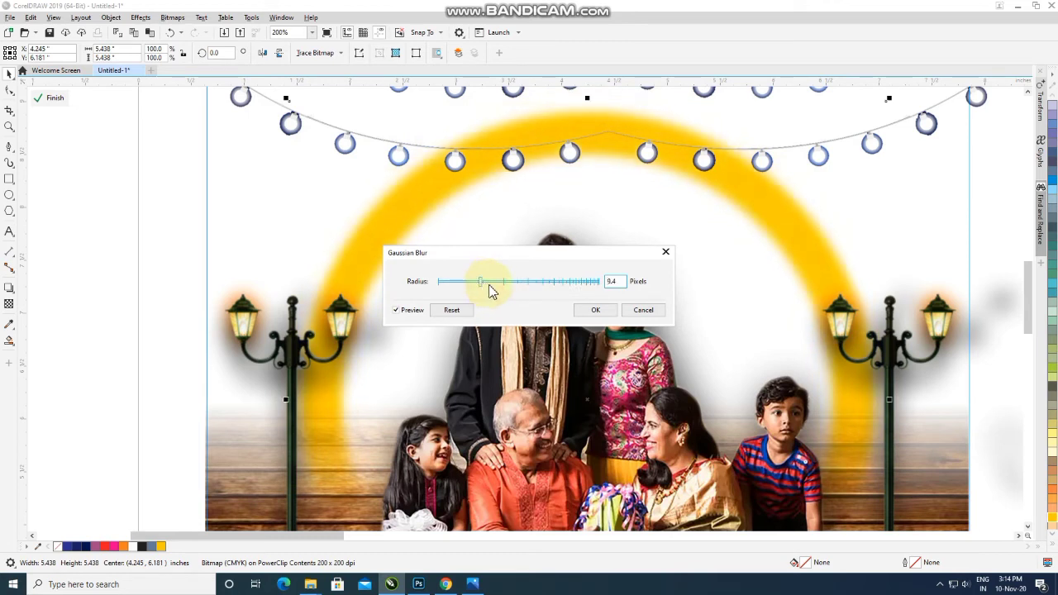
left_click(595, 313)
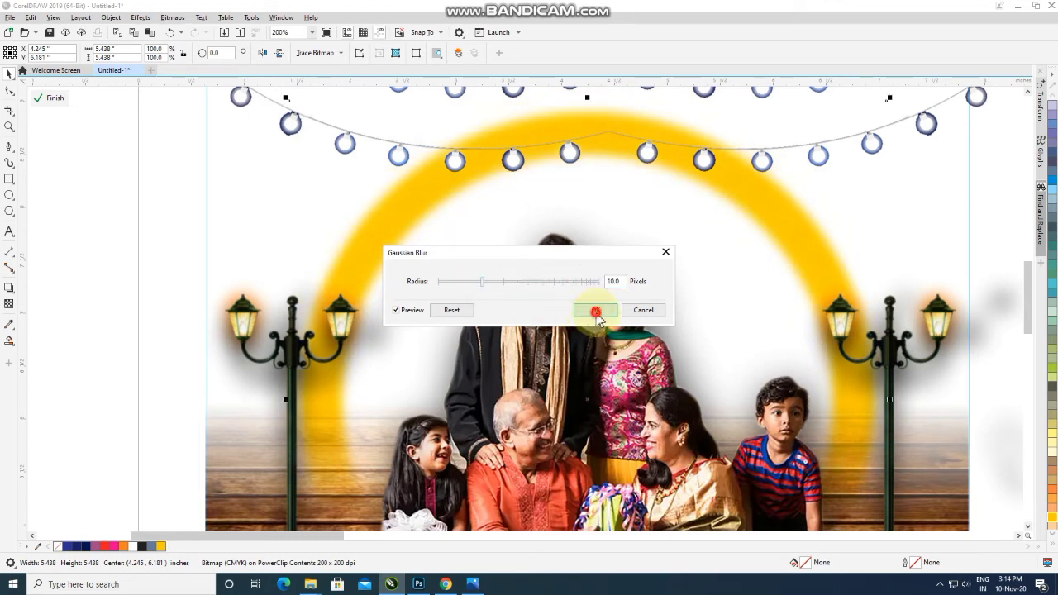
left_click(53, 106)
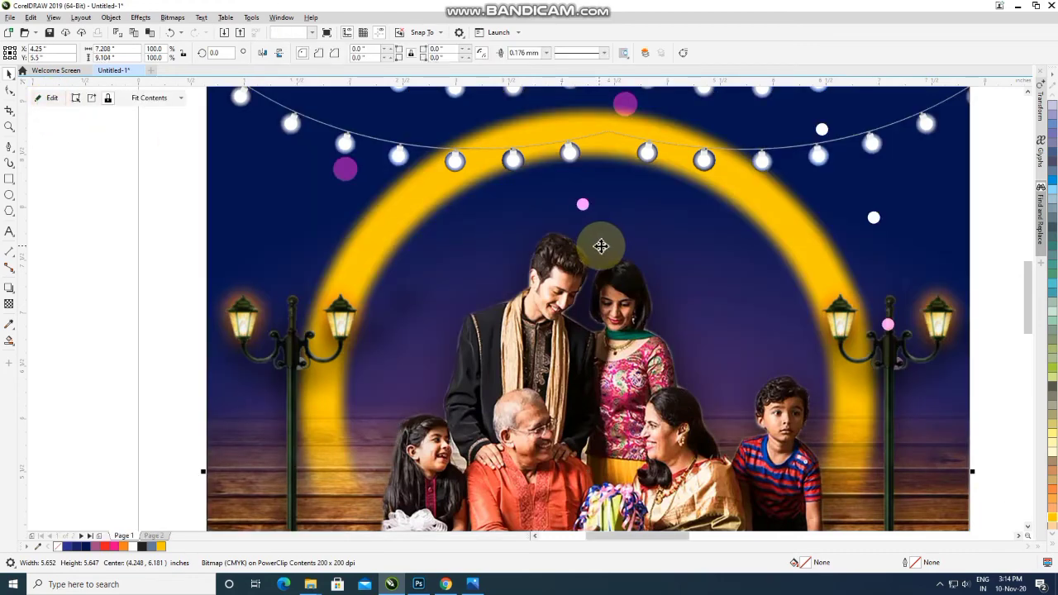
scroll(600, 245, "down", 2)
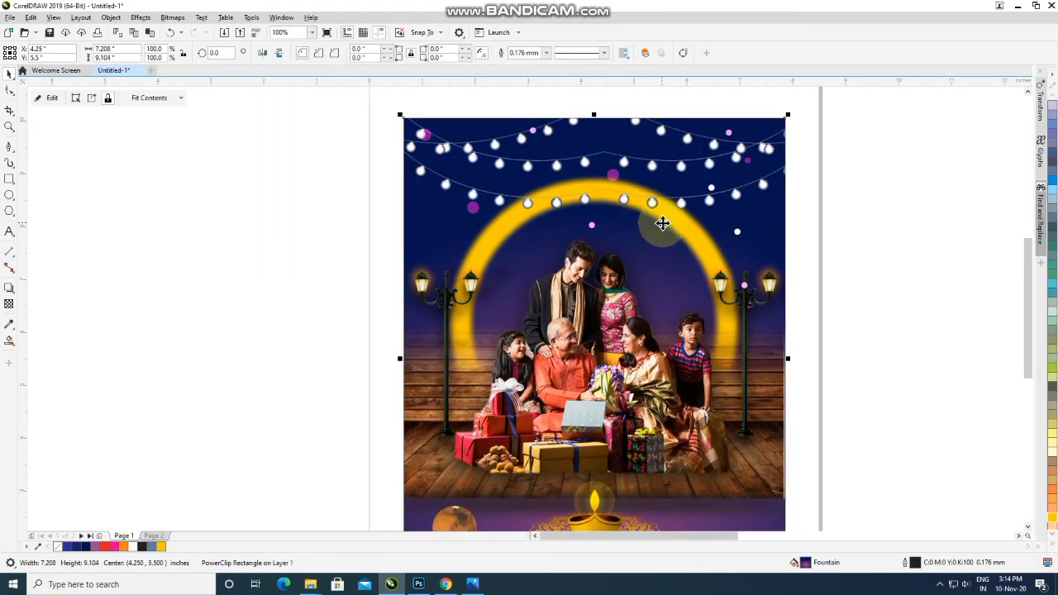
Step: Colour the HAPPY DIWALI text white, scale it to about 1.91 inches wide and place it below the sphere beside the diya
left_click(668, 262)
scroll(629, 265, "down", 1)
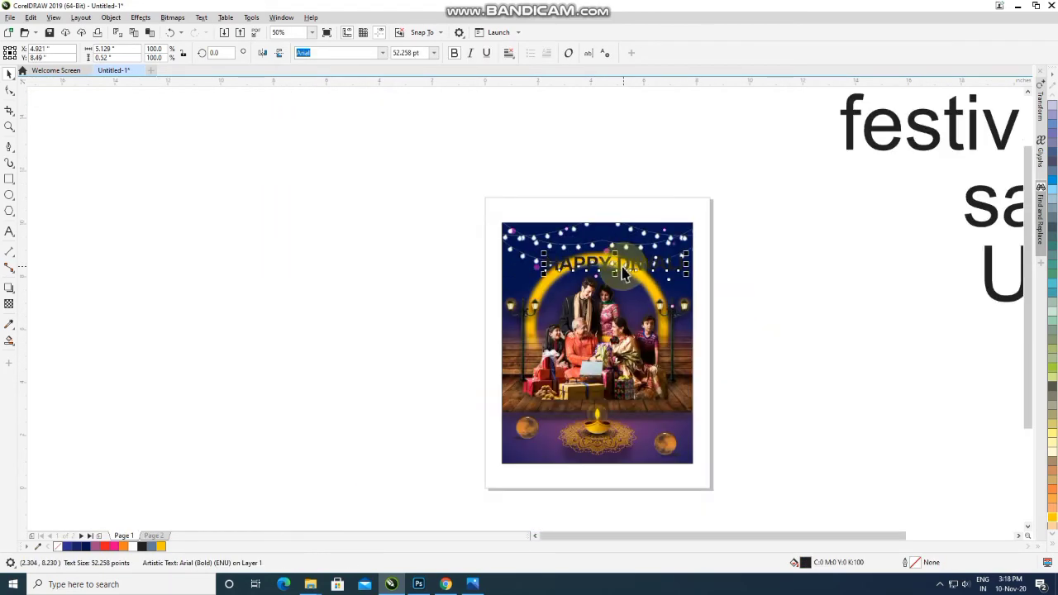
left_click_drag(611, 264, 597, 402)
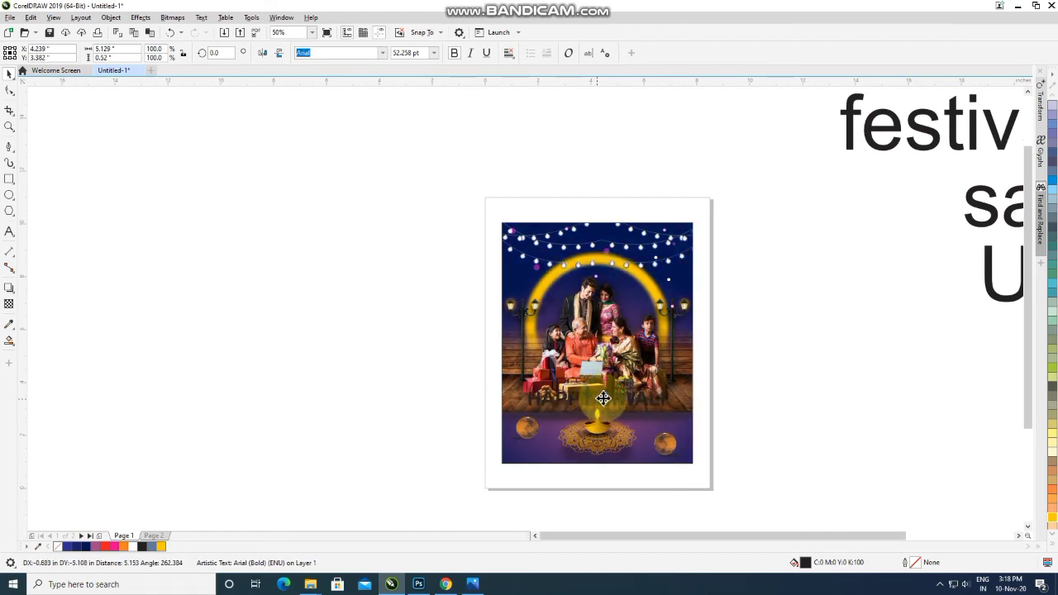
scroll(601, 400, "up", 1)
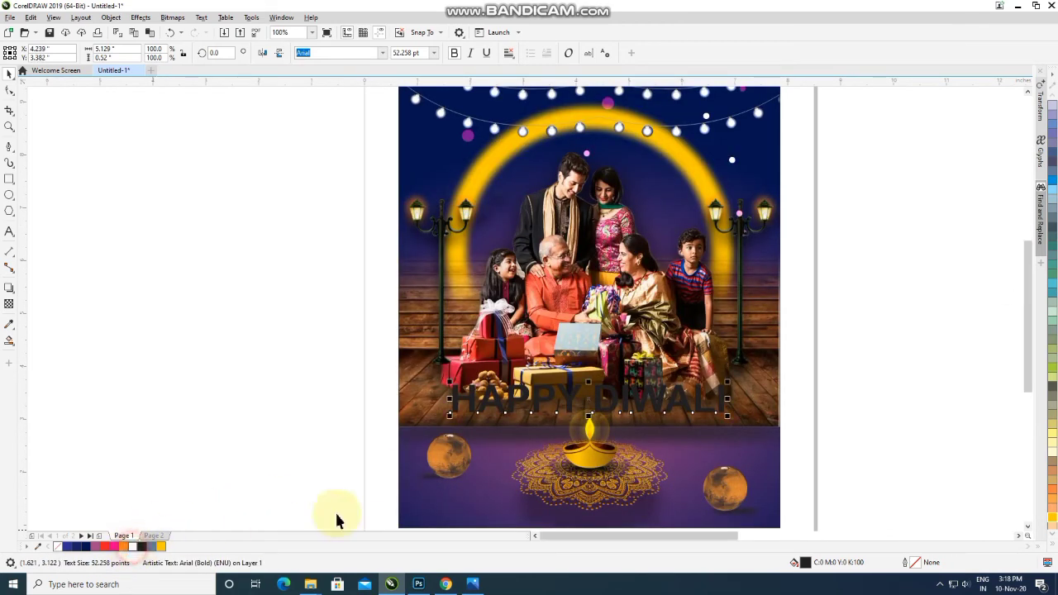
left_click_drag(336, 519, 720, 403)
left_click_drag(657, 419, 587, 401)
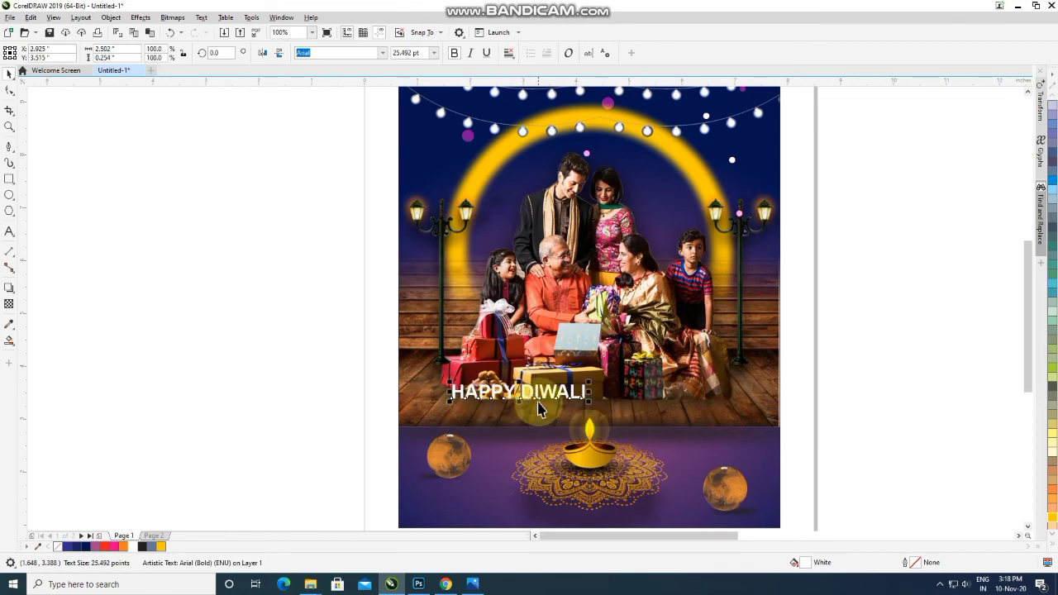
left_click_drag(521, 395, 475, 494)
left_click_drag(547, 506, 515, 513)
Step: Change the HAPPY DIWALI text to title case
scroll(493, 507, "up", 3)
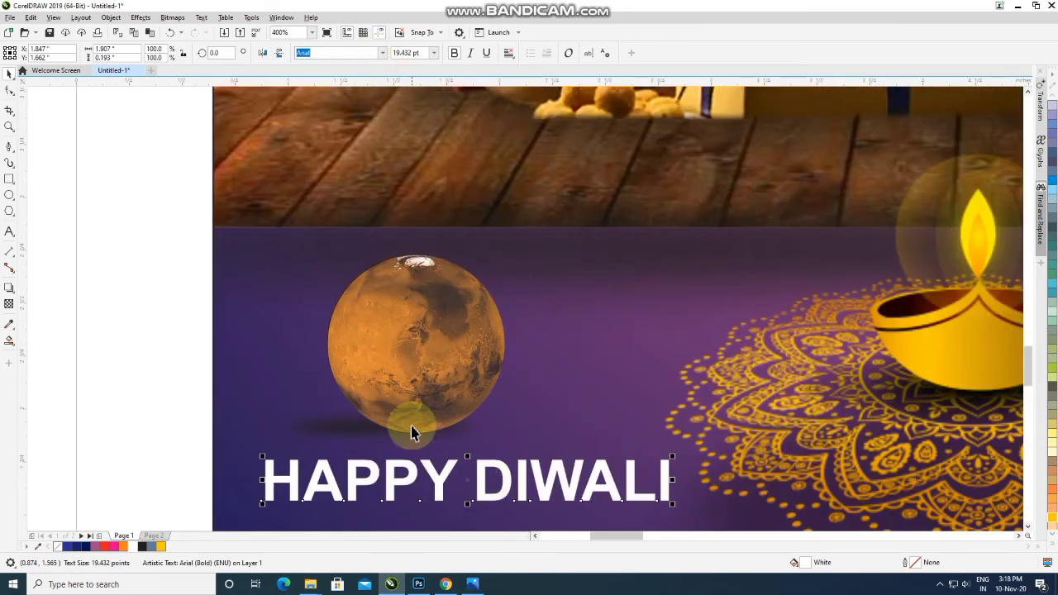
double_click(408, 473)
key("ctrl+a")
key("shift+F3")
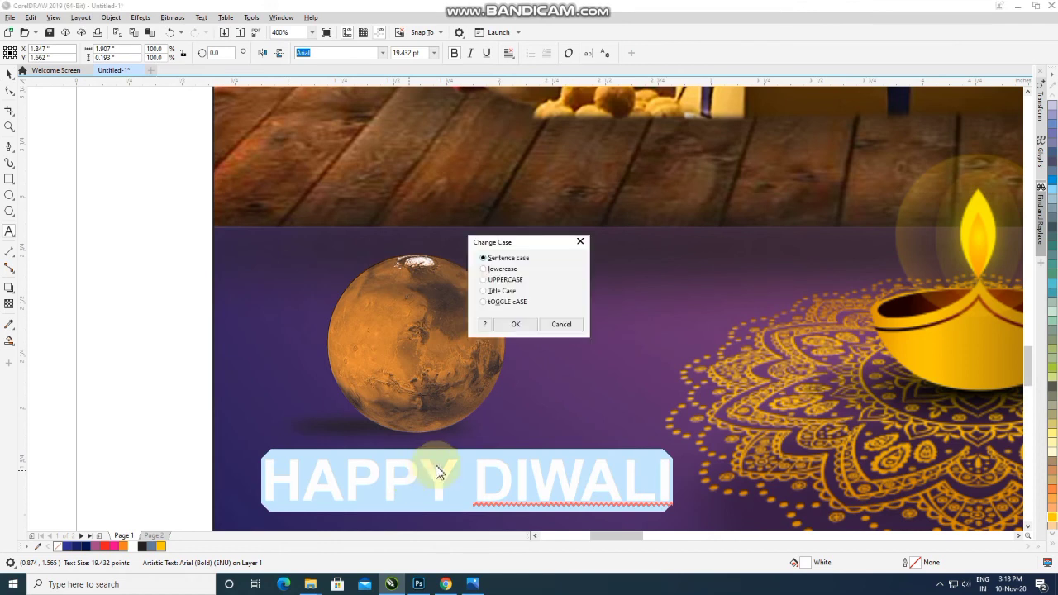
left_click(514, 323)
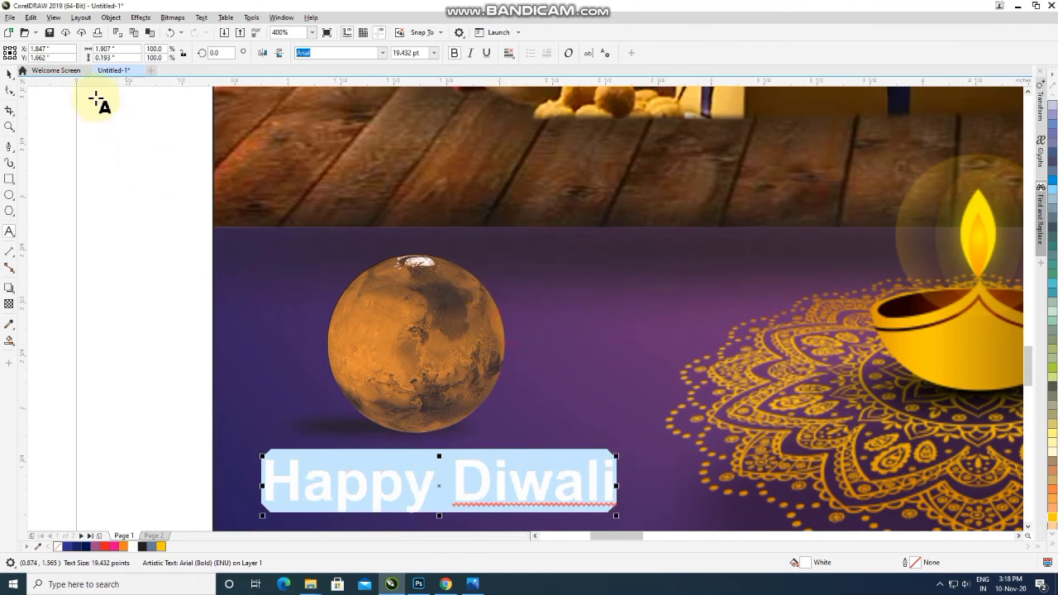
left_click(13, 74)
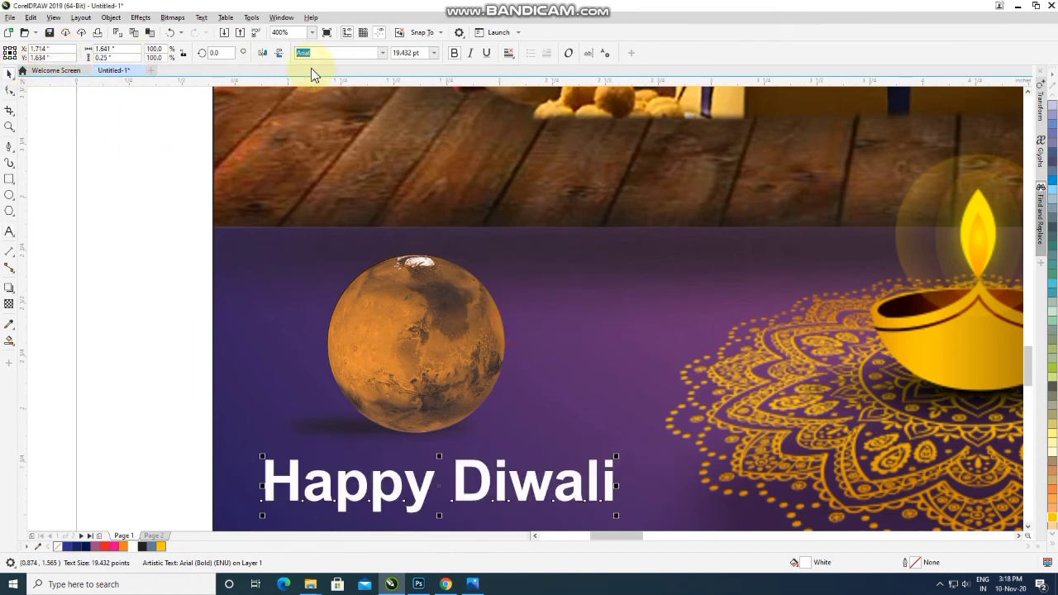
Step: Set the Happy Diwali text in the Script MT Bold font and shrink it slightly
left_click(383, 53)
left_click(361, 52)
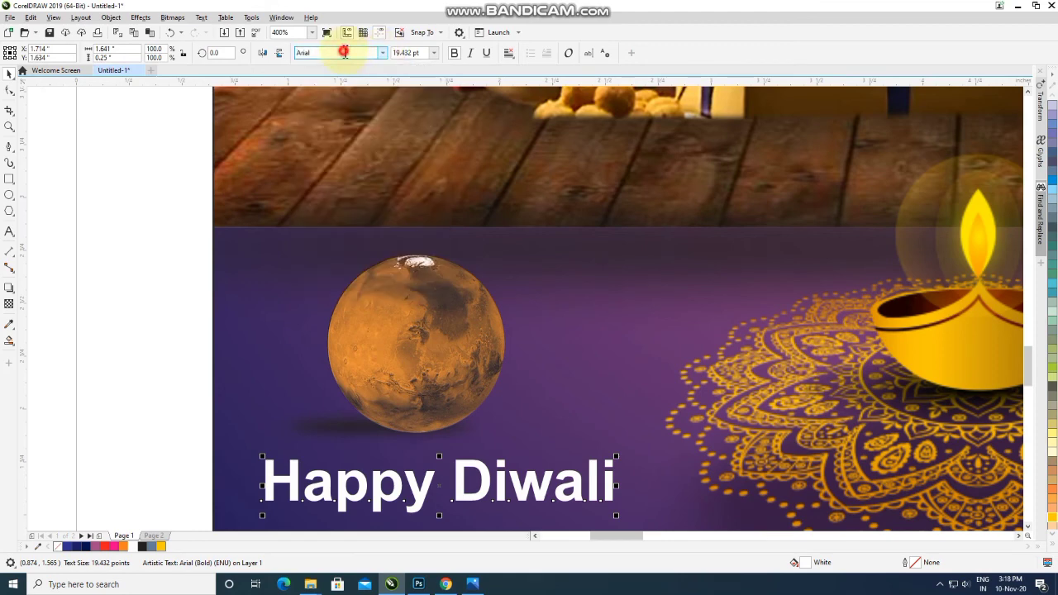
left_click(383, 54)
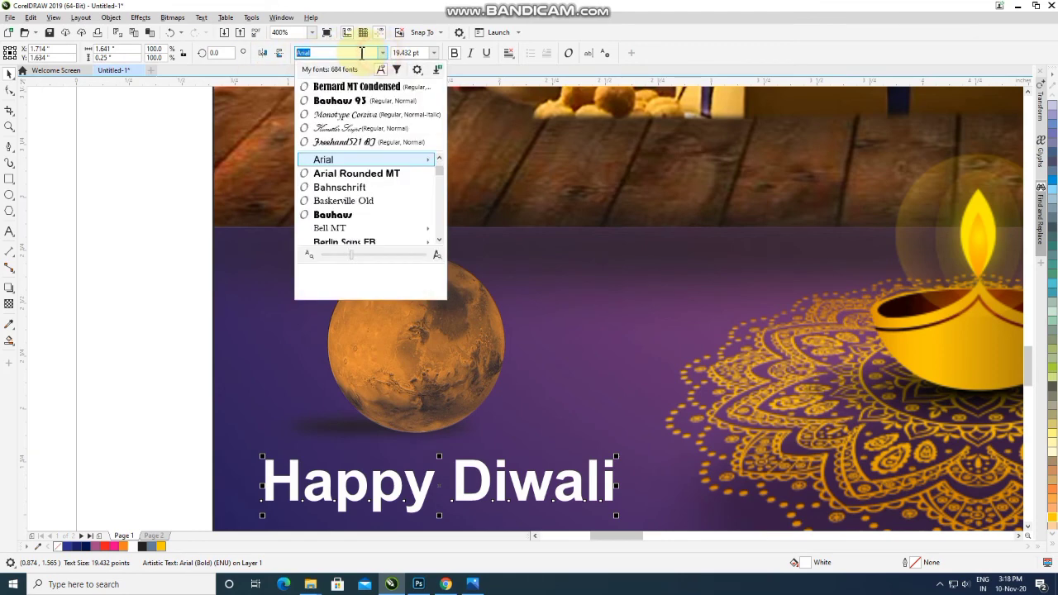
type("s")
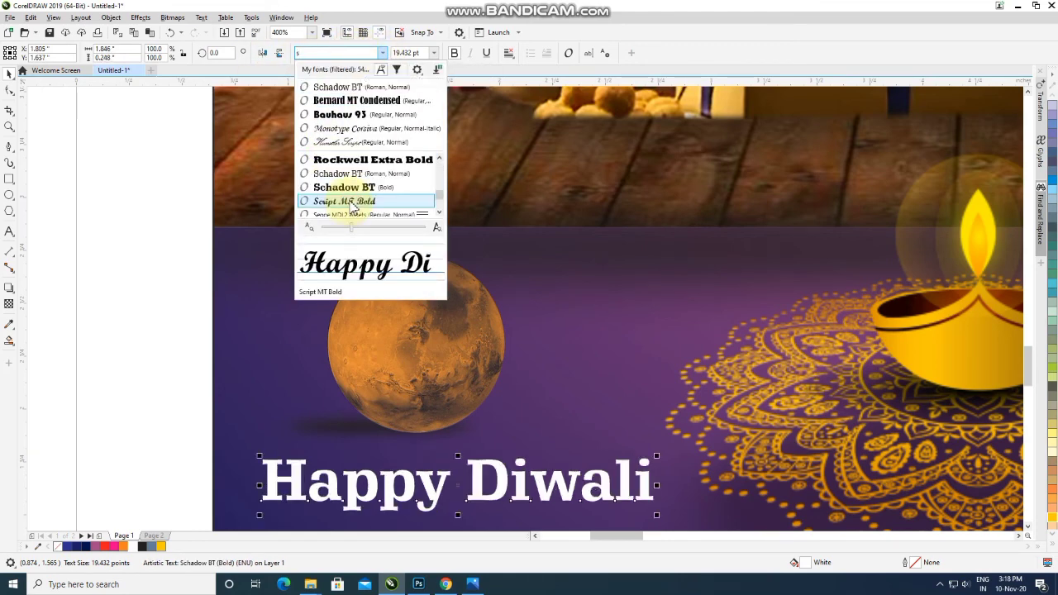
left_click(354, 204)
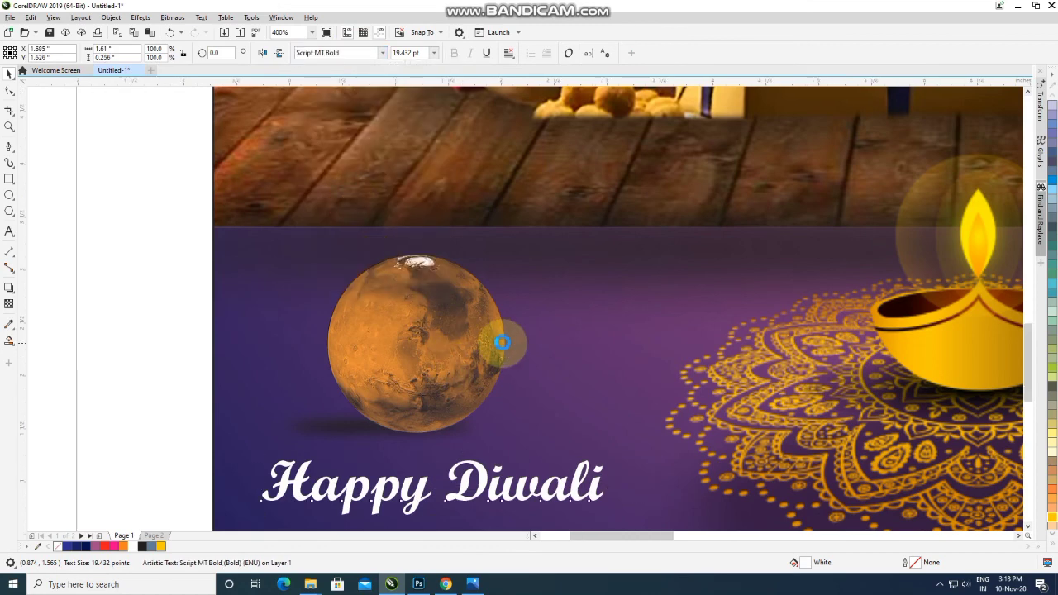
scroll(502, 342, "down", 1)
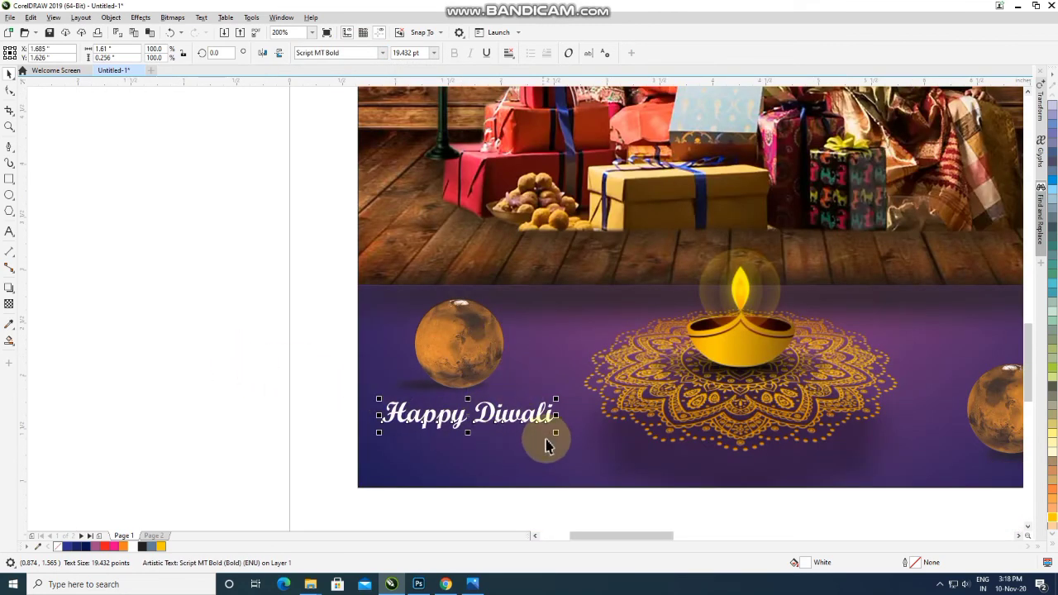
left_click(259, 366)
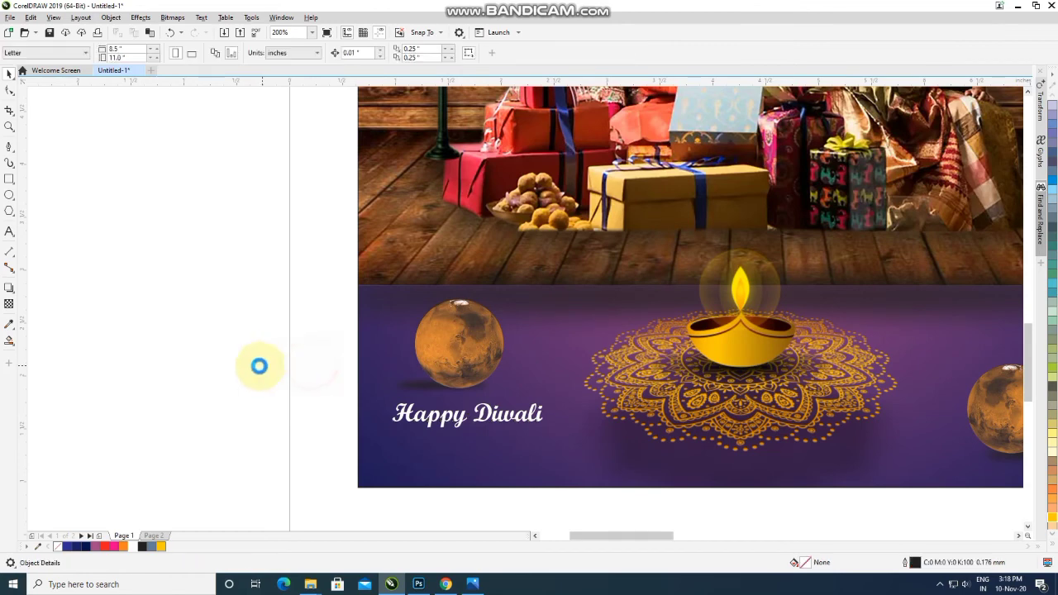
Step: Move the "festival of light" text onto the poster directly beneath Happy Diwali and scale it to about 1.38 inches wide
scroll(155, 374, "down", 2)
scroll(785, 140, "down", 1)
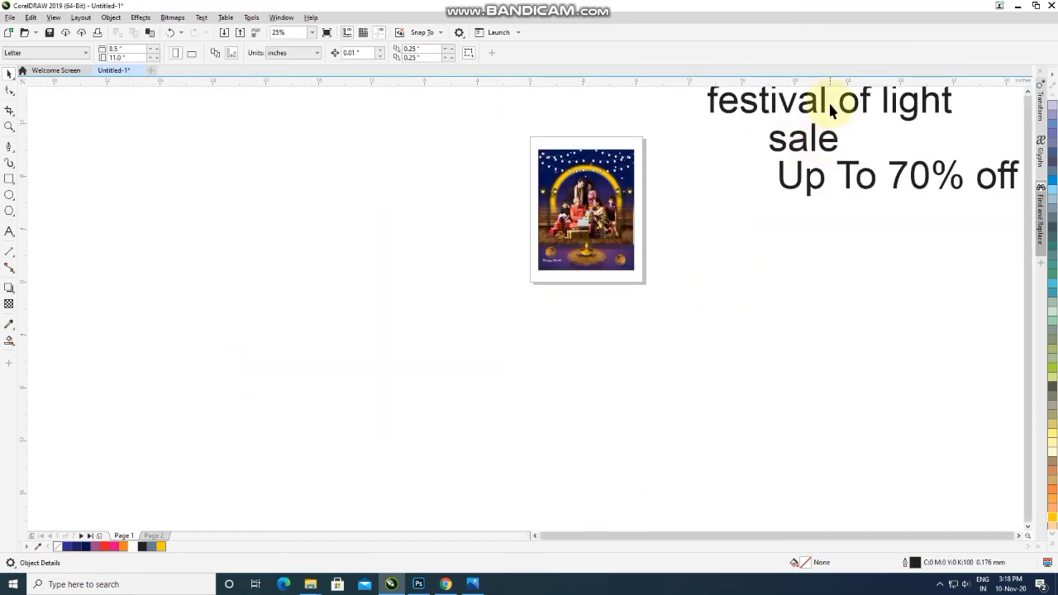
left_click_drag(824, 107, 578, 272)
scroll(579, 273, "up", 2)
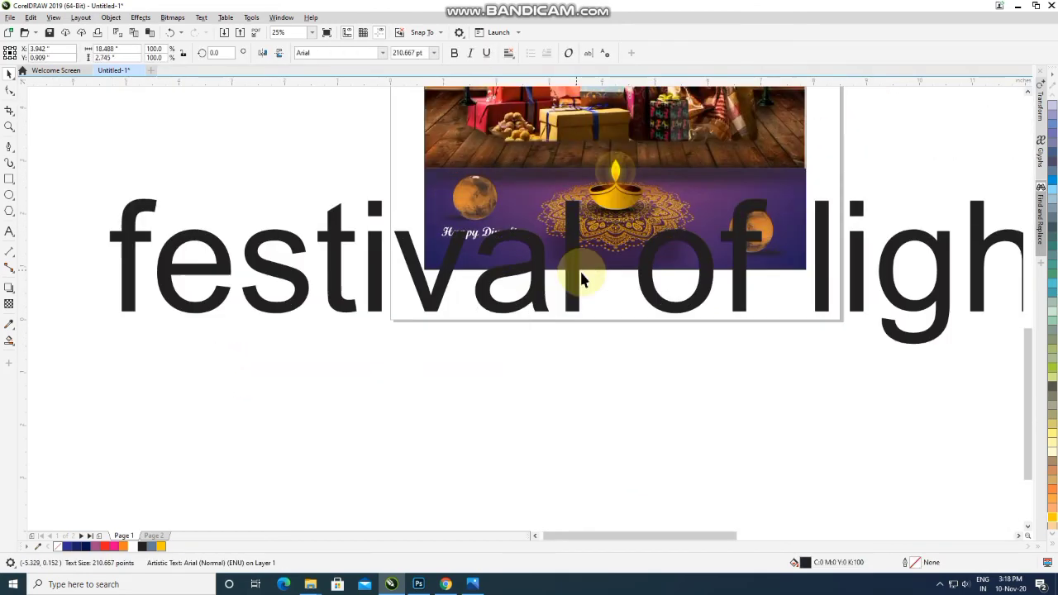
left_click_drag(122, 348, 529, 354)
left_click_drag(600, 271, 500, 251)
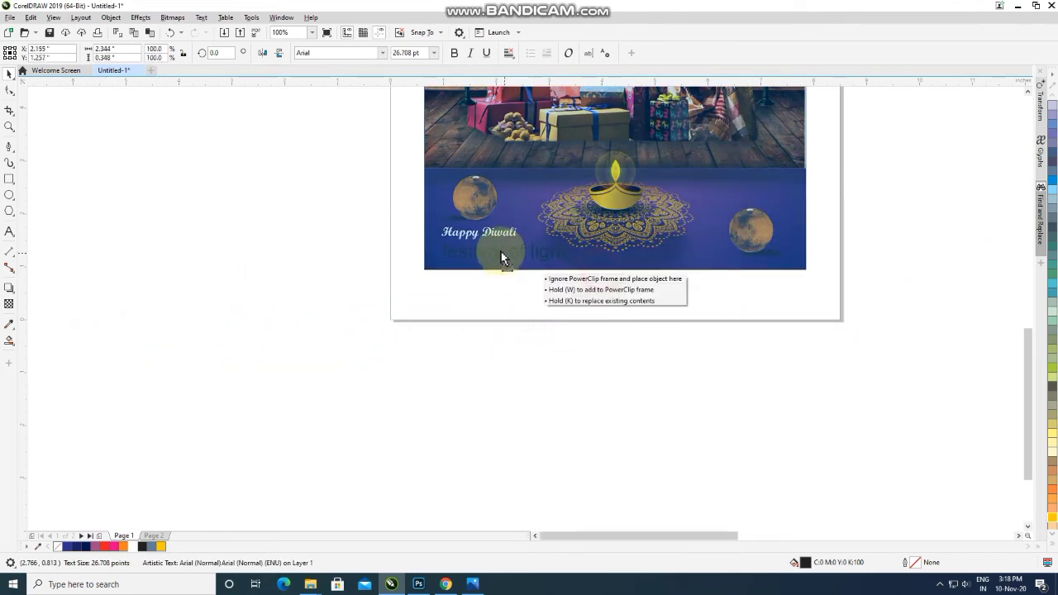
scroll(527, 252, "up", 2)
left_click_drag(669, 289, 470, 308)
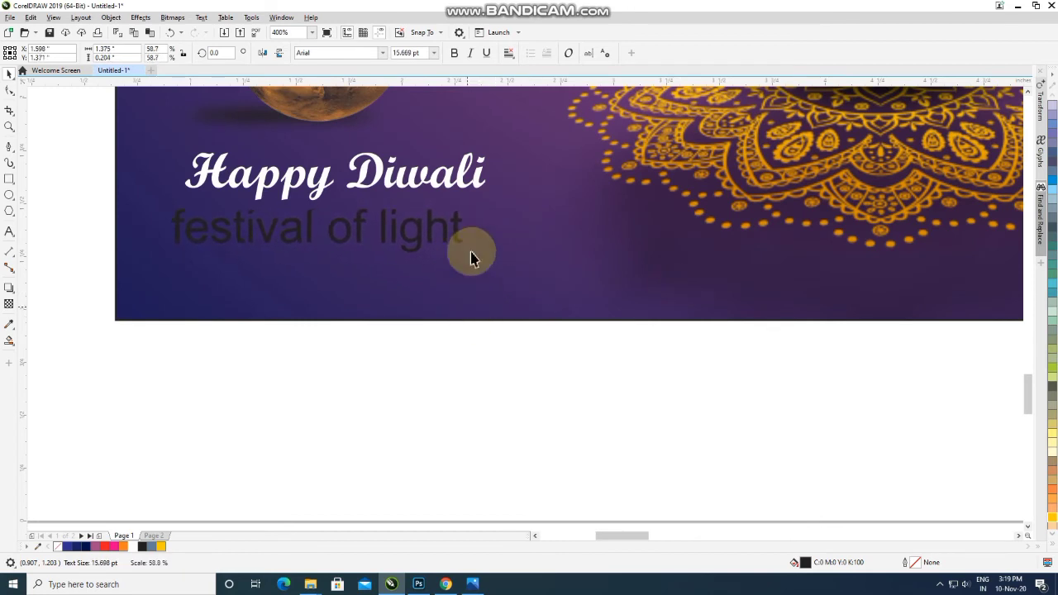
Step: Centre the "festival of light" text horizontally under Happy Diwali and set it in the Script MT Bold font
left_click(463, 170, "shift")
key("c")
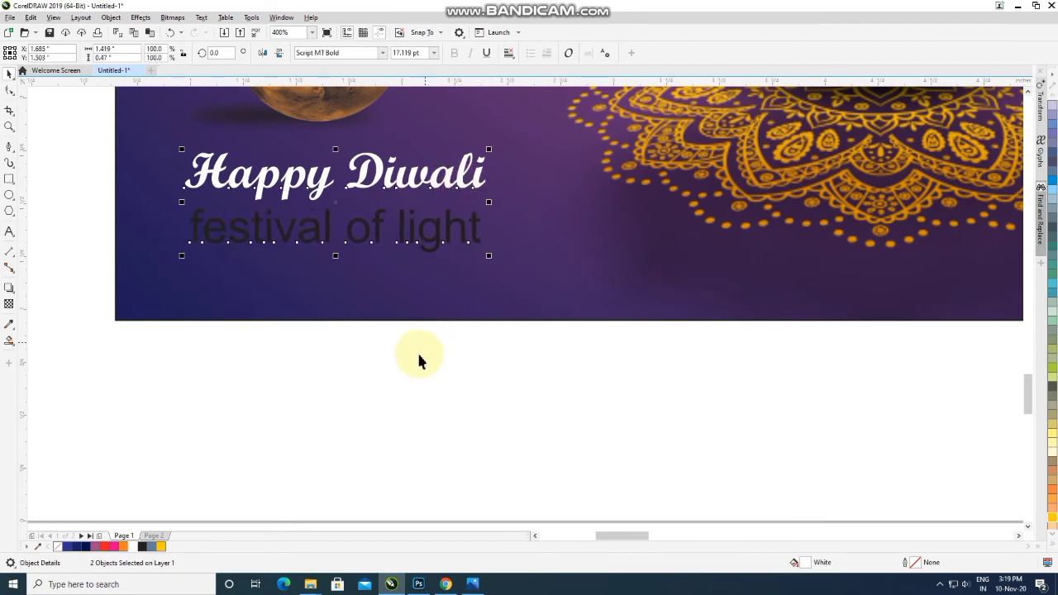
left_click(409, 373)
left_click(329, 226)
scroll(329, 226, "up", 2)
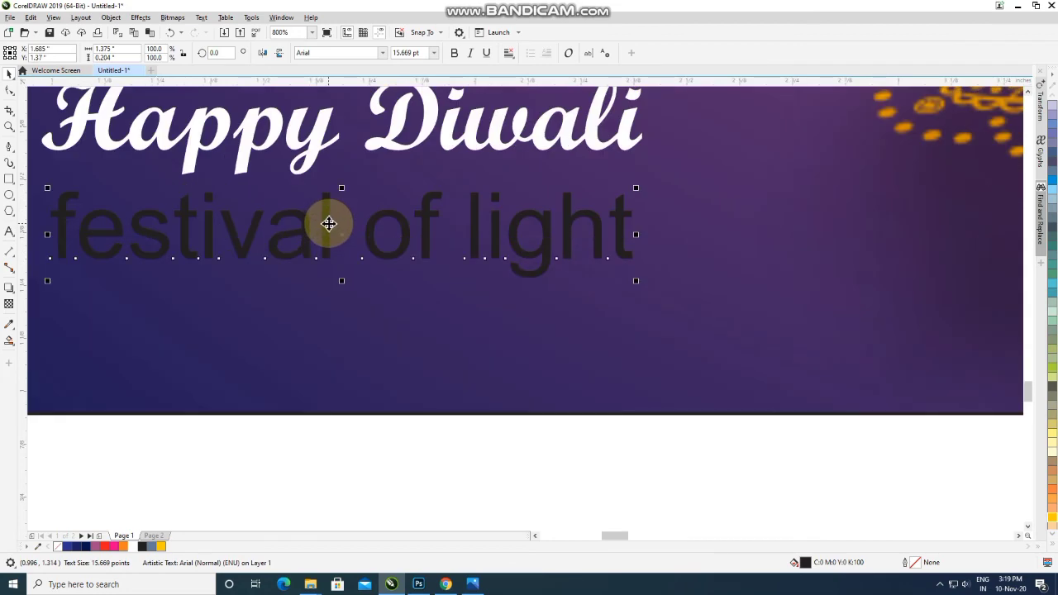
left_click(381, 53)
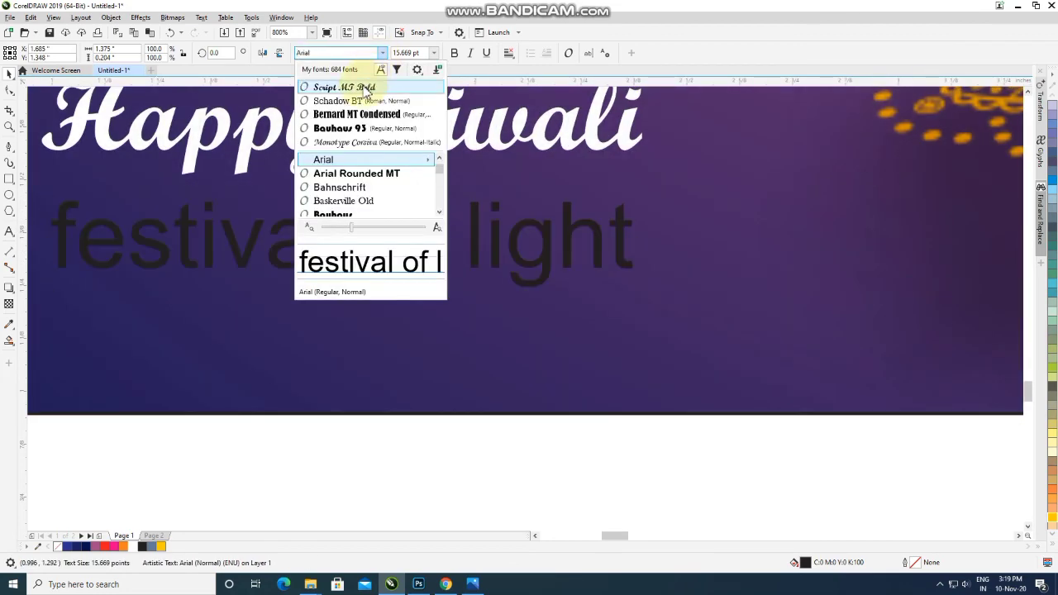
left_click(366, 86)
Step: Scale the "festival of light" text to about 0.73 inches wide beneath the word Diwali and colour it golden yellow
scroll(486, 240, "down", 2)
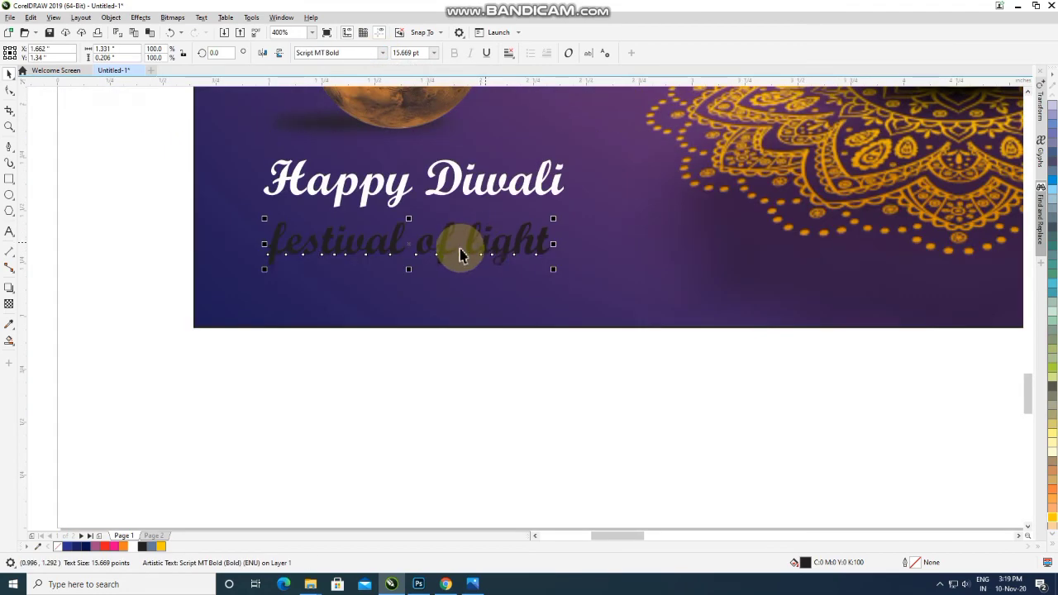
left_click(469, 247)
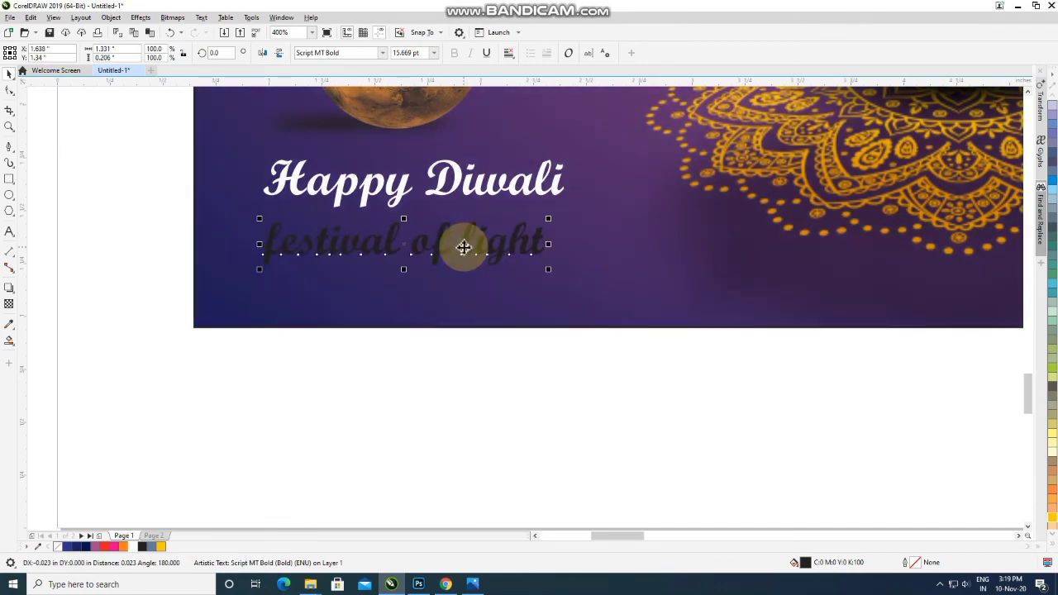
left_click_drag(258, 273, 406, 266)
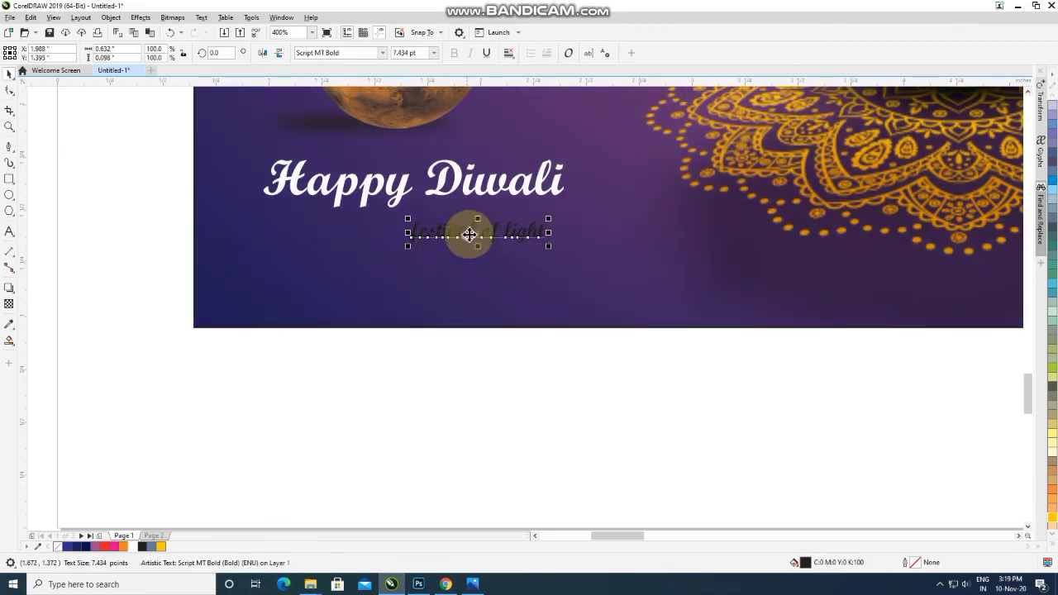
left_click_drag(470, 231, 570, 245)
scroll(543, 233, "up", 2)
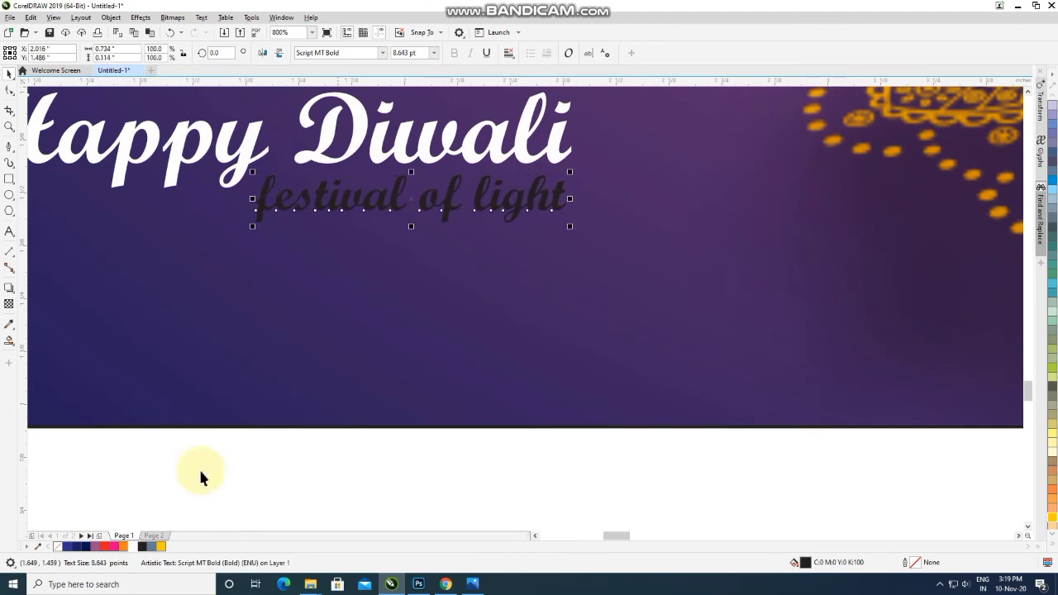
left_click(162, 545)
left_click(408, 335)
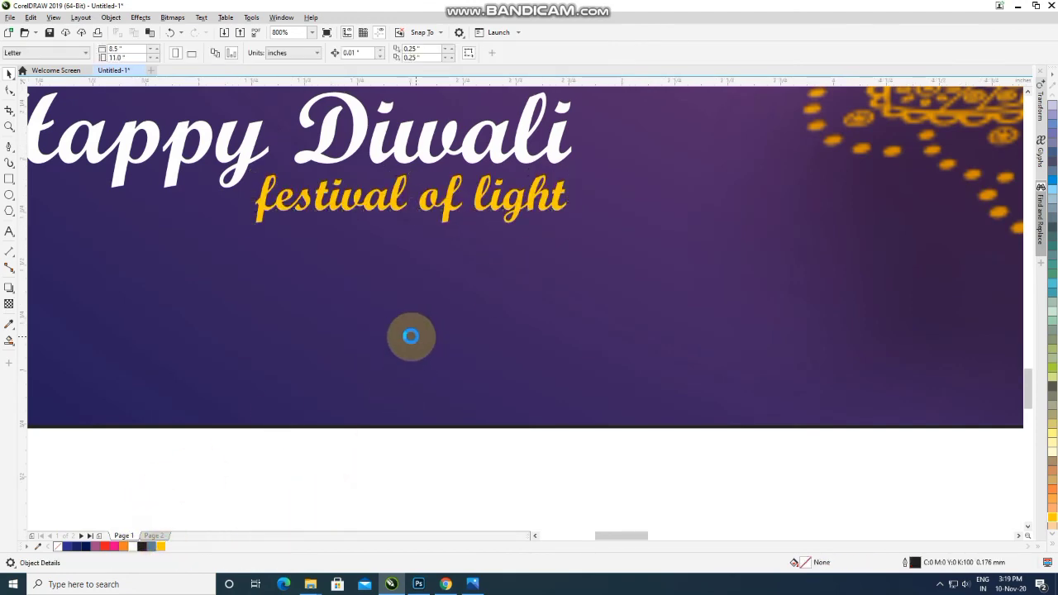
Step: Move the "sale" text from beside the page onto the lower part of the poster and change it to uppercase
scroll(270, 350, "down", 4)
scroll(325, 347, "down", 2)
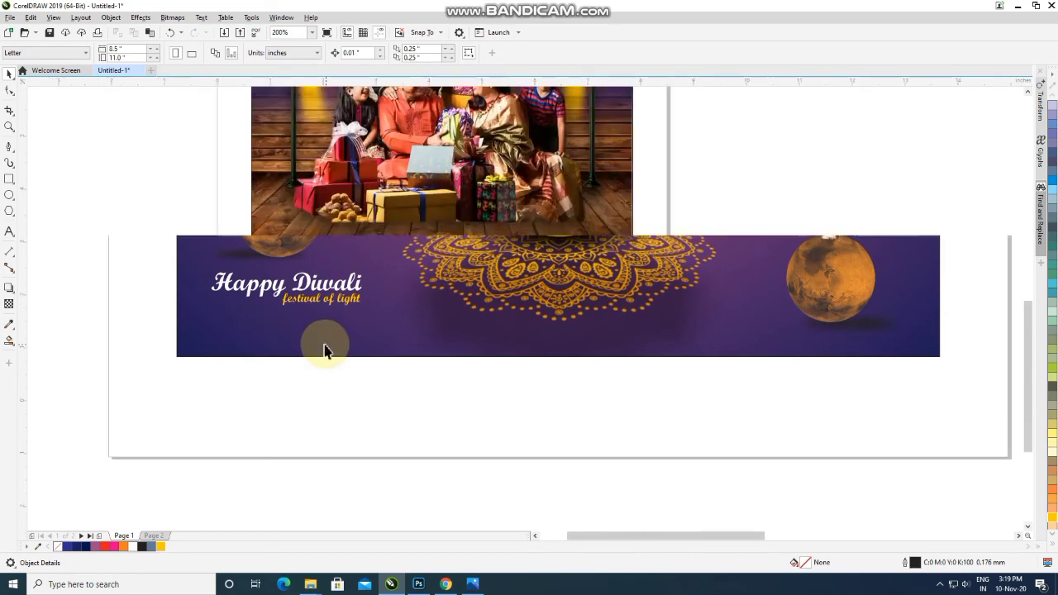
scroll(346, 345, "down", 2)
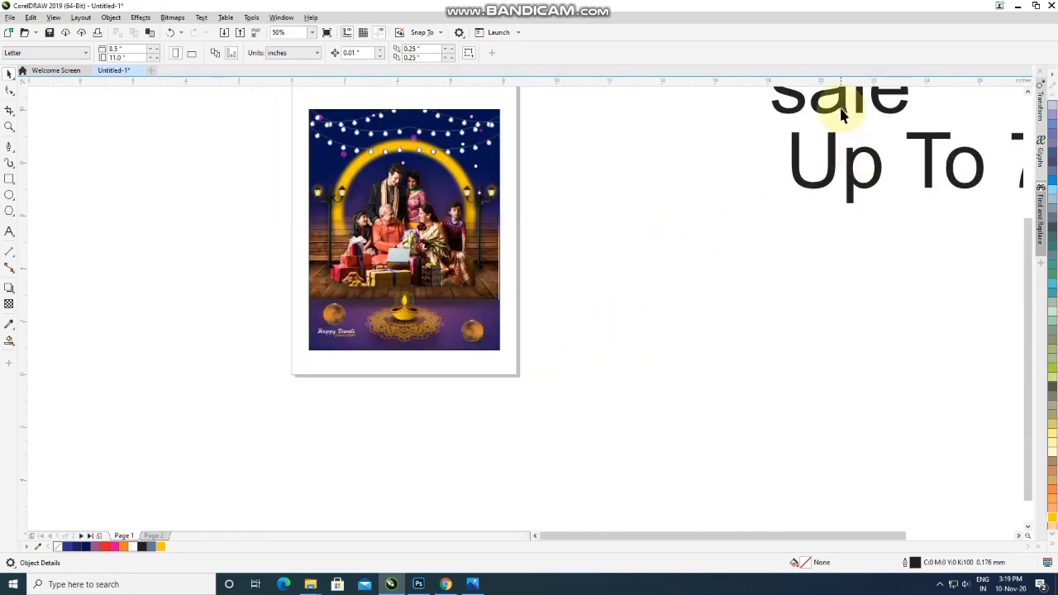
left_click_drag(841, 116, 498, 306)
scroll(498, 307, "up", 2)
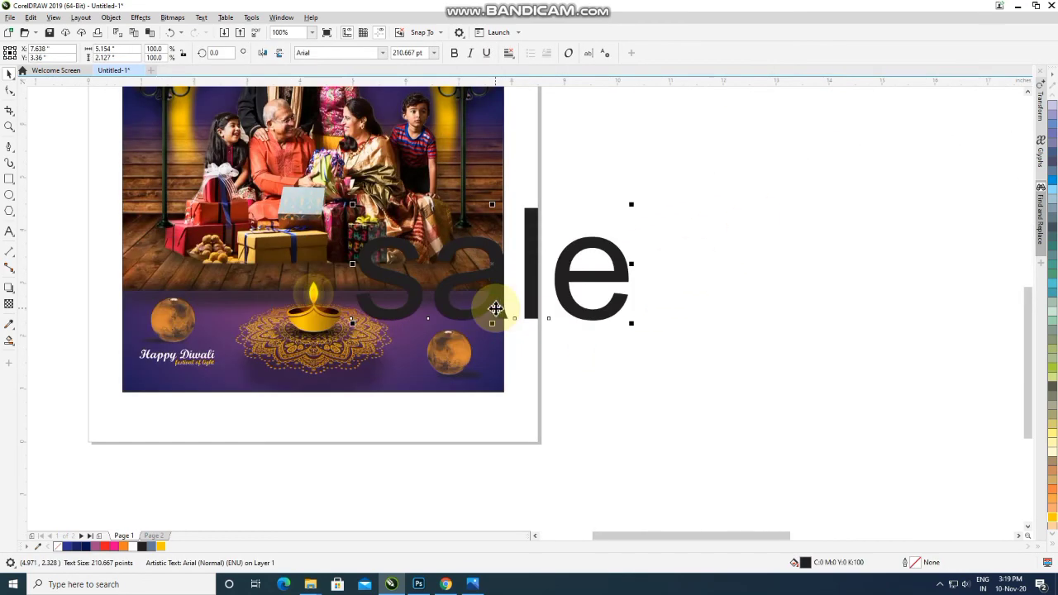
double_click(502, 306)
key("shift+F3")
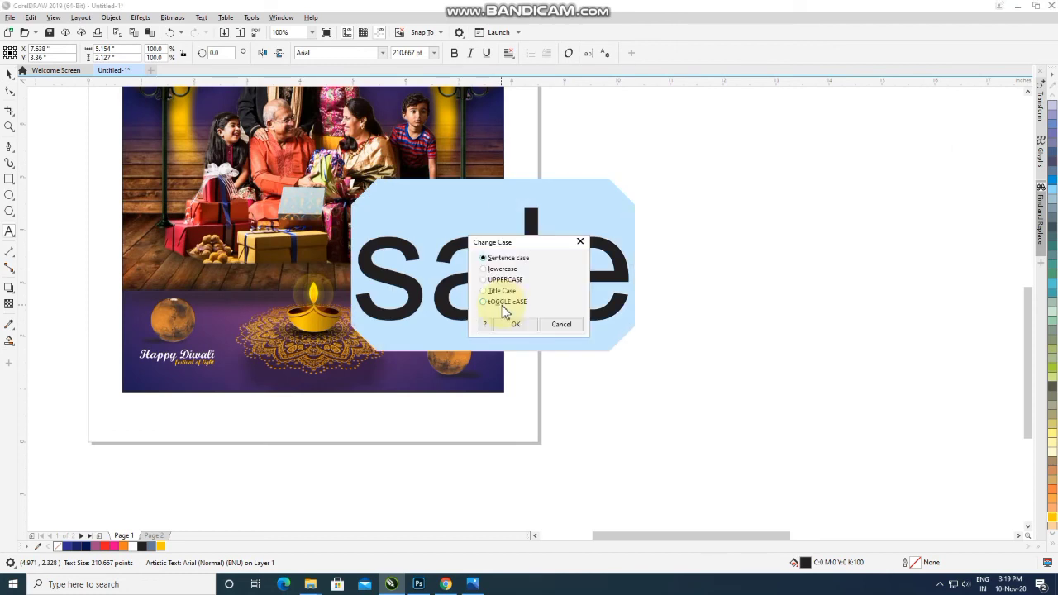
left_click(512, 324)
left_click(9, 72)
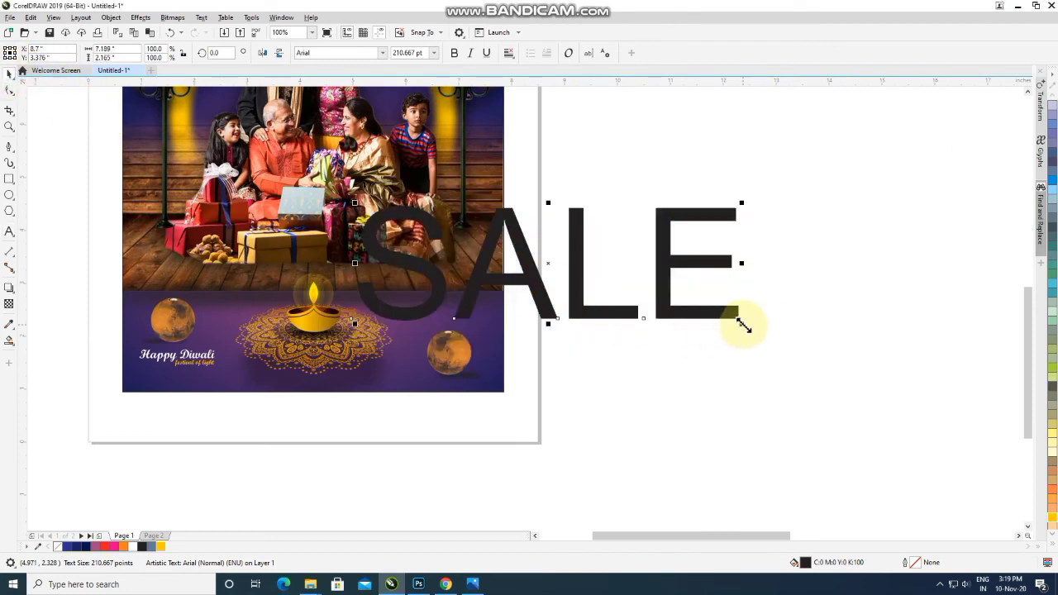
Step: Scale the SALE text to about 0.57 inches wide and place it on the purple floor between the diya and the sphere
left_click_drag(743, 327, 428, 308)
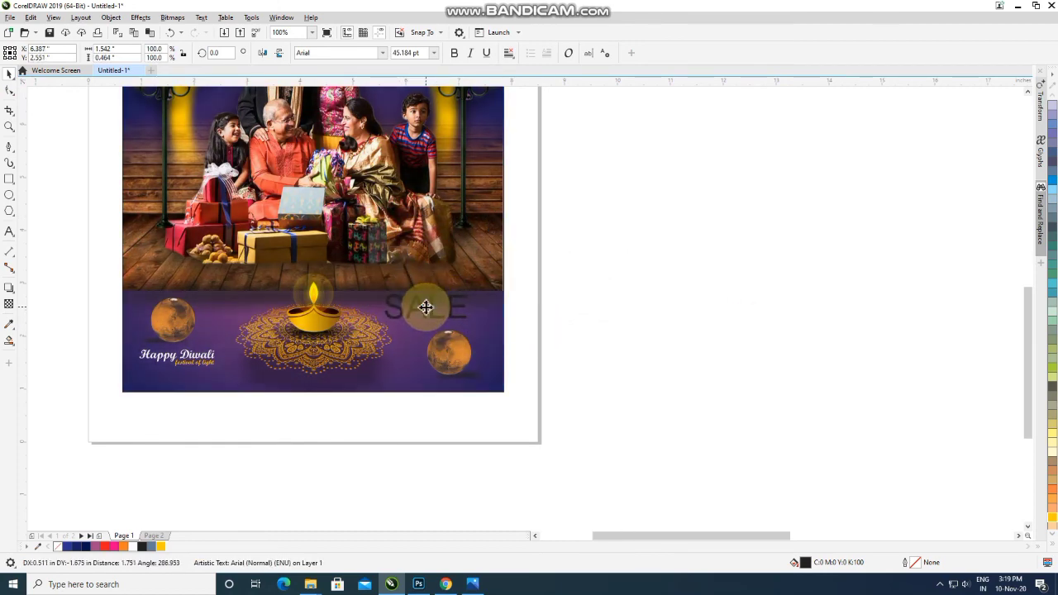
scroll(428, 308, "up", 1)
left_click_drag(507, 330, 404, 299)
Step: Make the SALE text bold and colour it white
left_click(454, 55)
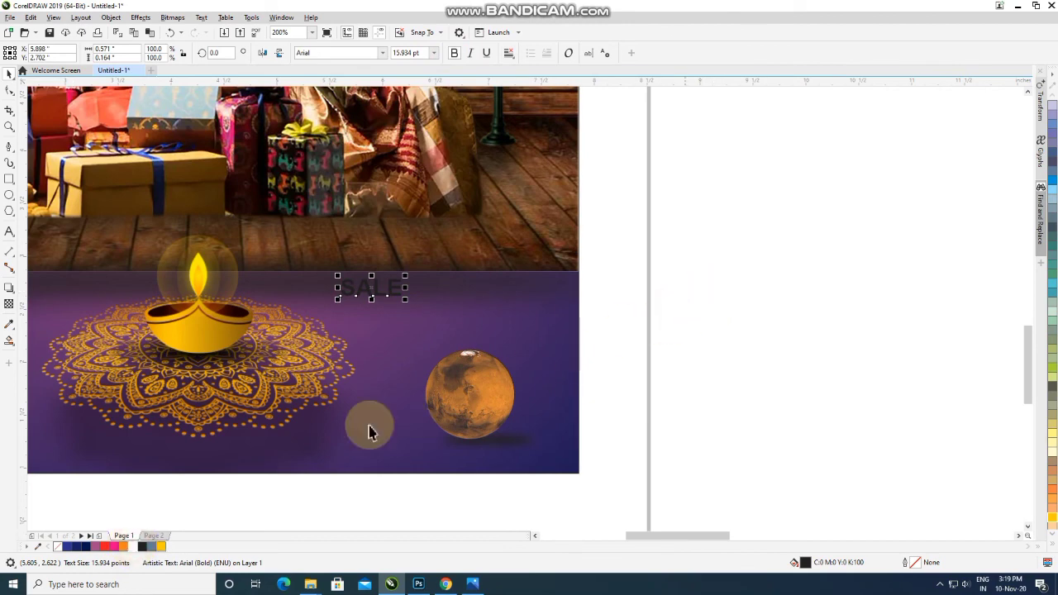
left_click(132, 547)
left_click(725, 224)
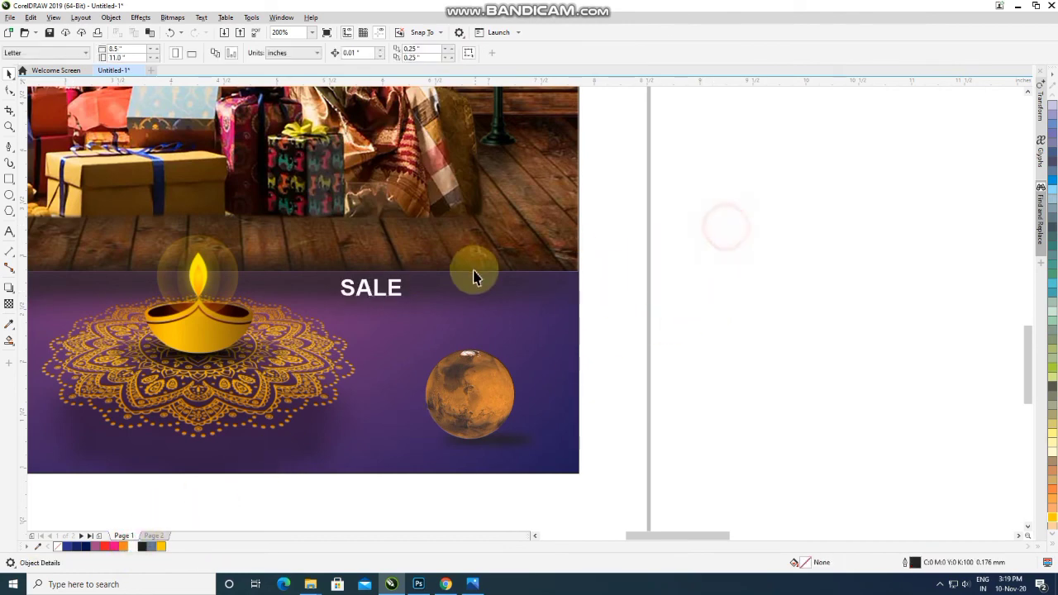
Step: Move the "Up To 70% off" text onto the poster directly beneath SALE and scale it to about 1.1 inches wide
scroll(472, 276, "down", 4)
left_click_drag(789, 161, 435, 291)
left_click_drag(860, 308, 444, 361)
scroll(394, 256, "up", 4)
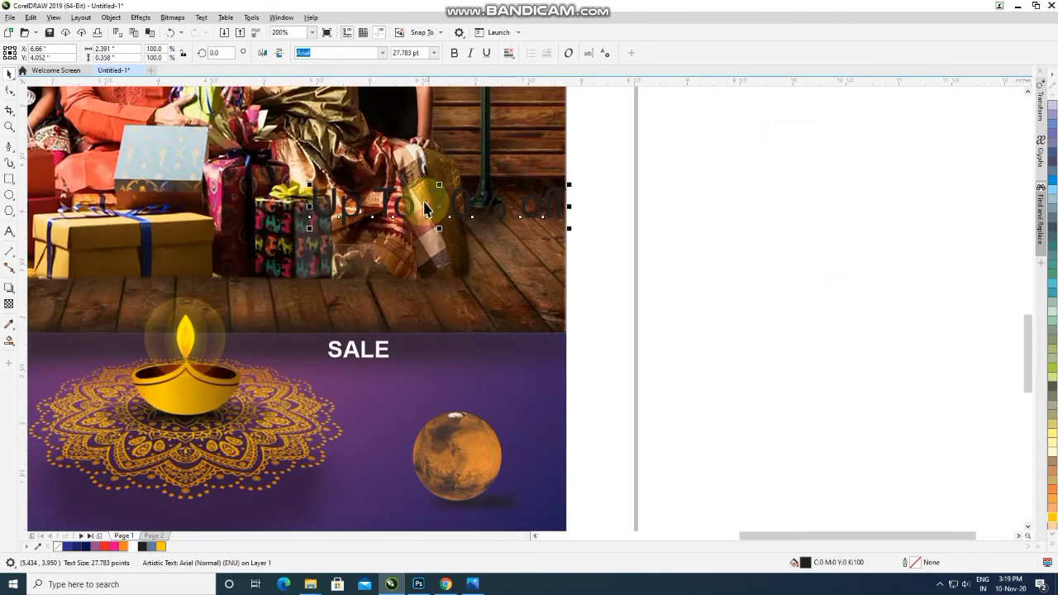
left_click_drag(410, 205, 423, 380)
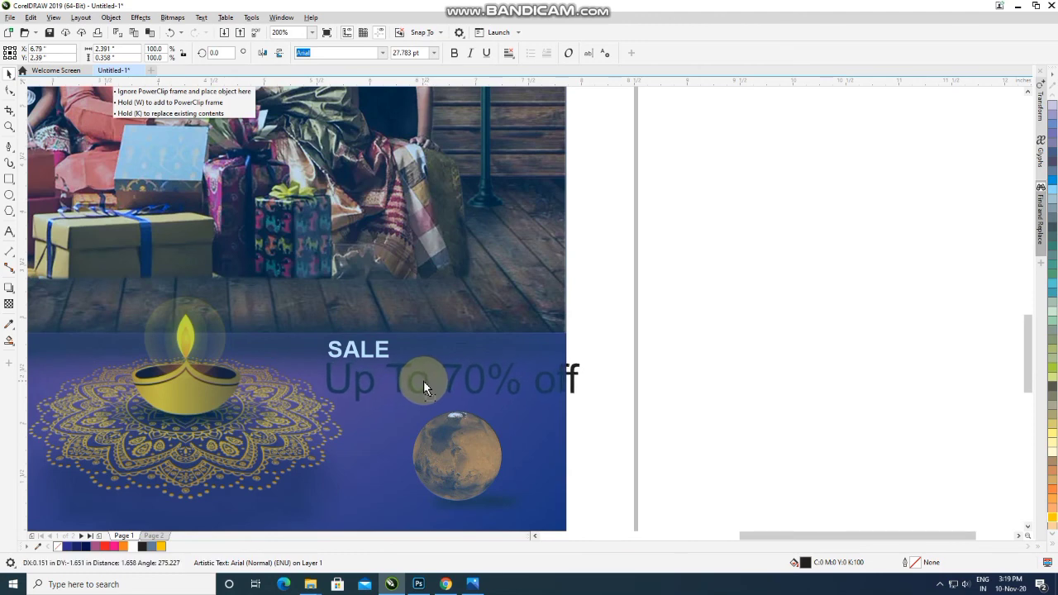
left_click_drag(581, 404, 432, 382)
scroll(430, 382, "up", 2)
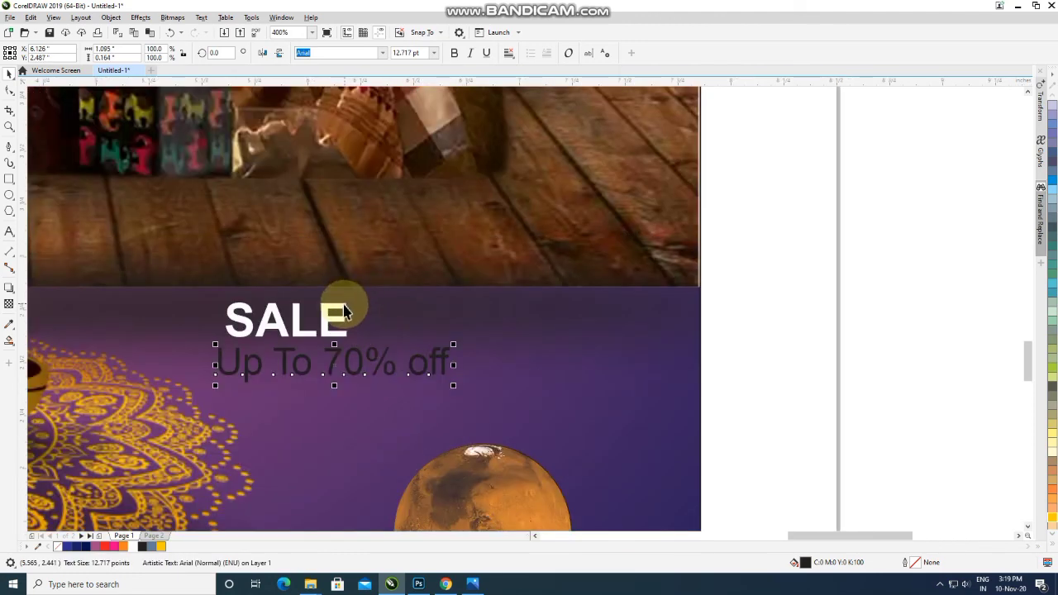
Step: Enlarge SALE to about 0.79 inches wide, and line up the "Up To 70% off" text beneath it in white
left_click(346, 312)
left_click_drag(350, 298, 396, 284)
left_click_drag(362, 373, 363, 367)
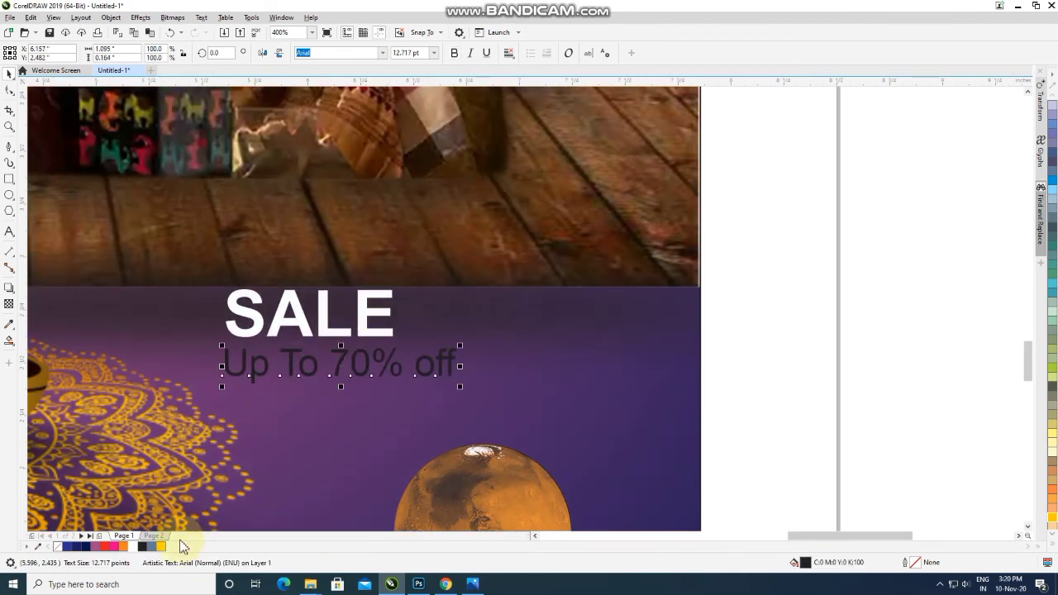
left_click(134, 547)
left_click(789, 323)
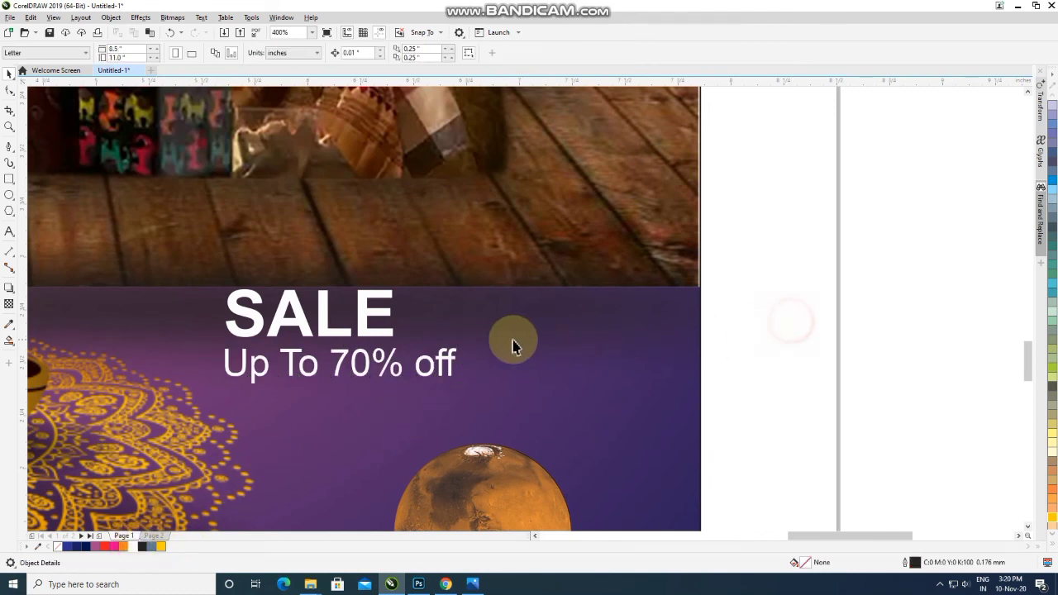
Step: Enlarge SALE to the same width as the "Up To 70% off" text and move that text down clear of it
left_click(394, 339)
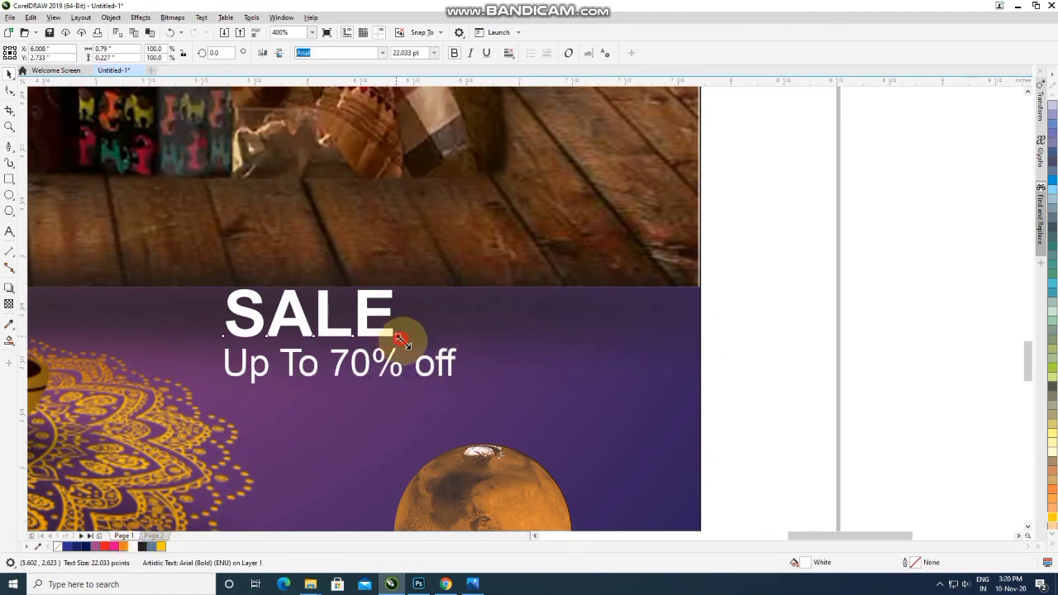
left_click_drag(398, 340, 460, 357)
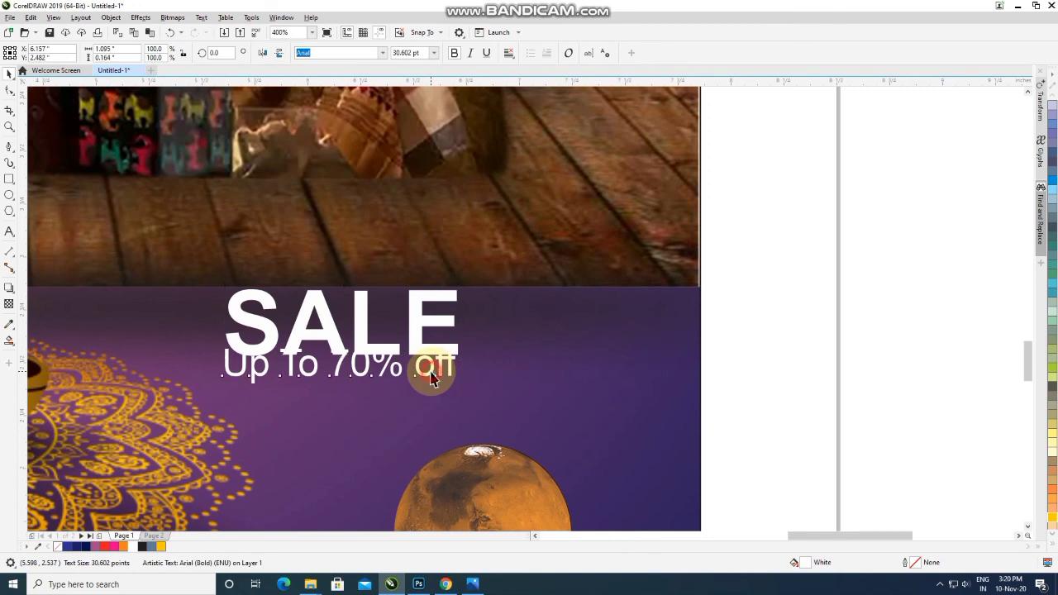
left_click(431, 372)
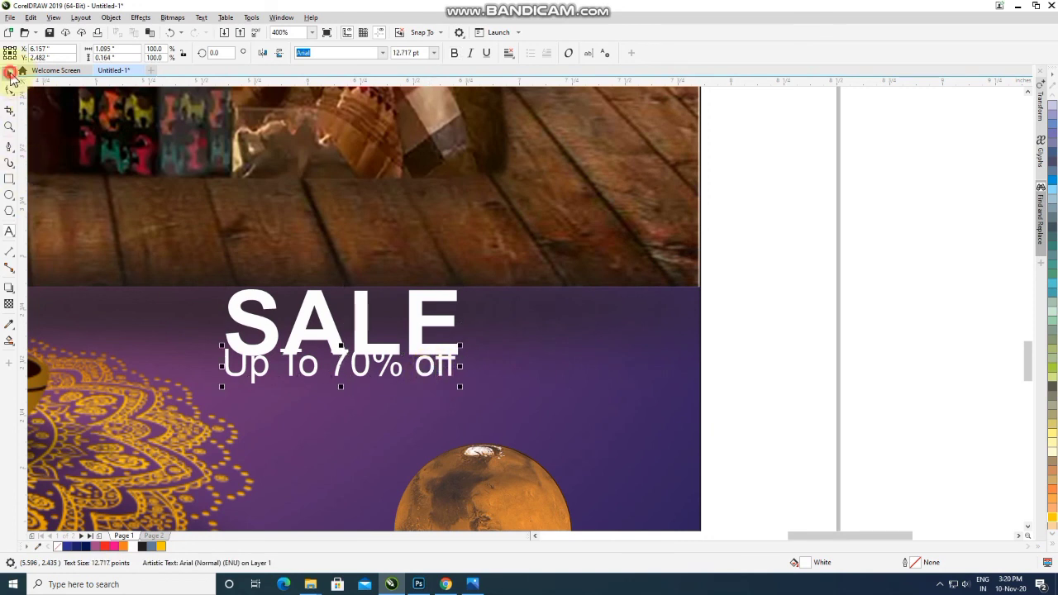
left_click(366, 376)
left_click_drag(363, 376, 356, 395)
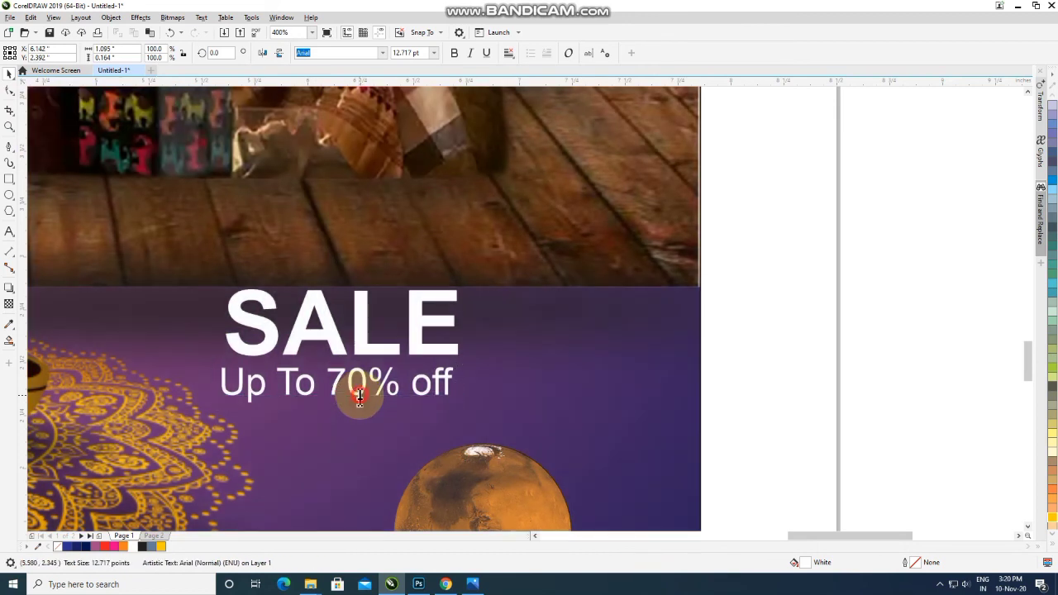
Step: Change the "Up To 70% off" text to uppercase and scale it to about 1.12 inches wide to match SALE
key("ctrl+a")
key("shift+F3")
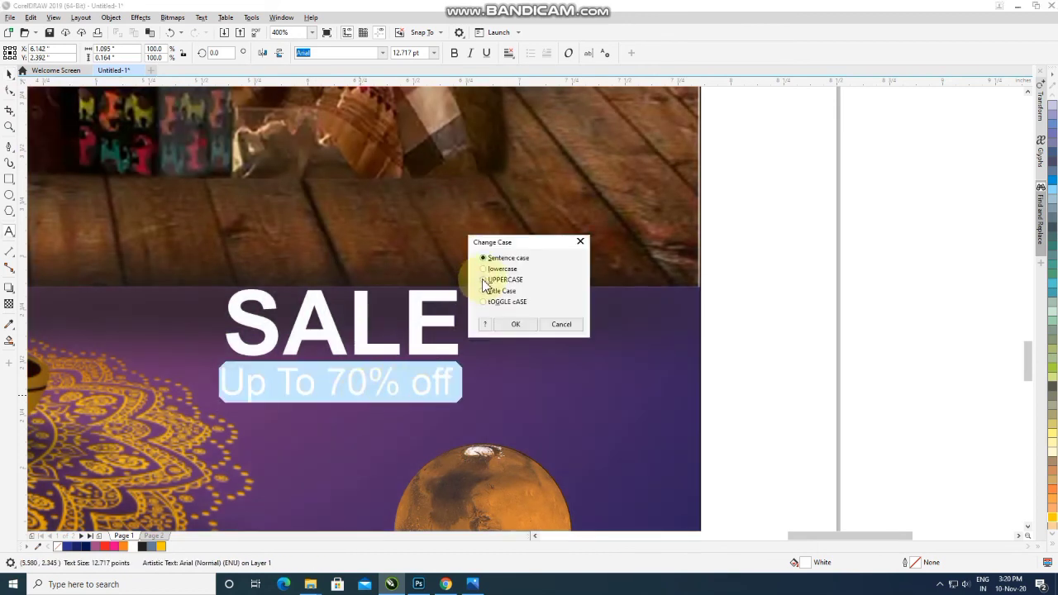
left_click(516, 325)
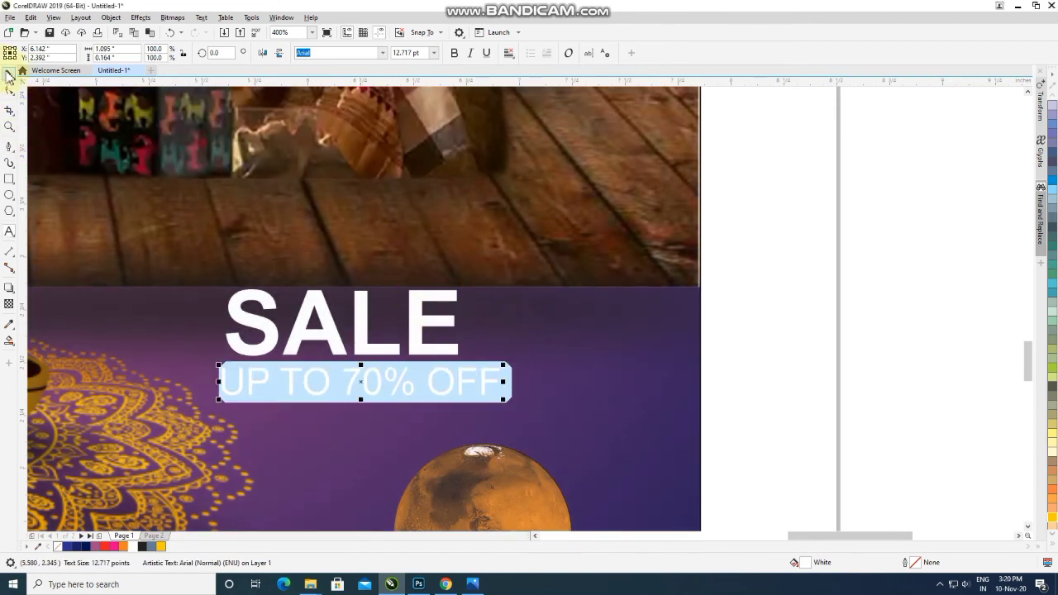
left_click(8, 74)
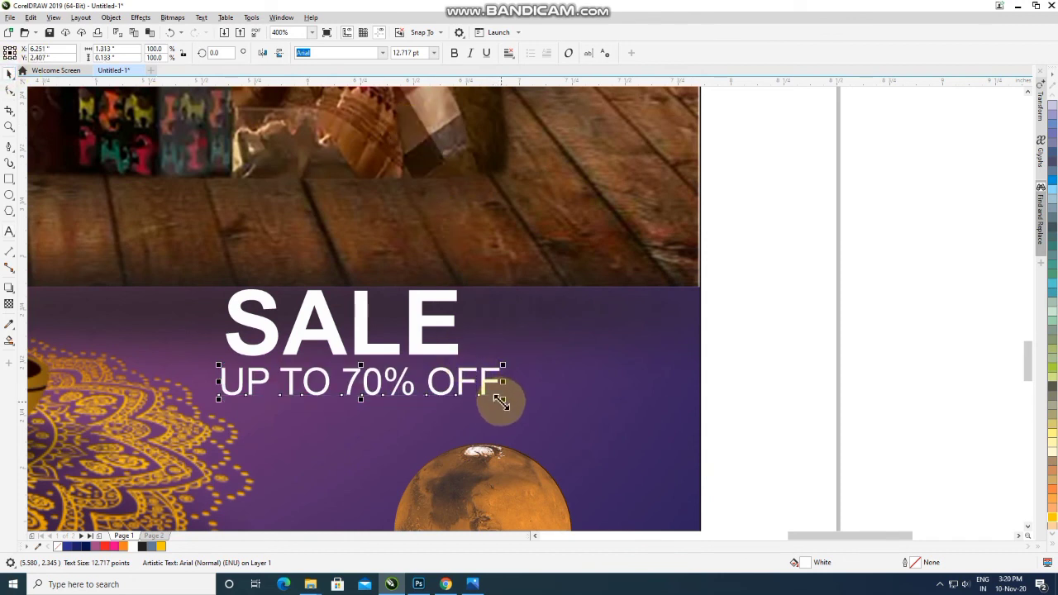
left_click_drag(502, 400, 458, 419)
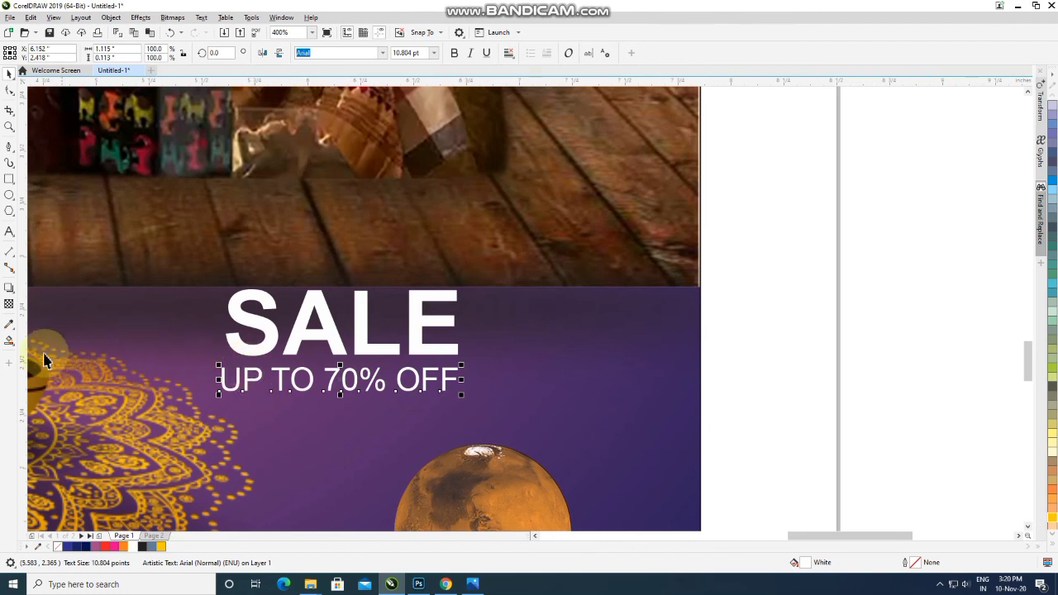
Step: Add a vertical guideline at the start of the UP TO 70% OFF text
left_click_drag(25, 372, 199, 382)
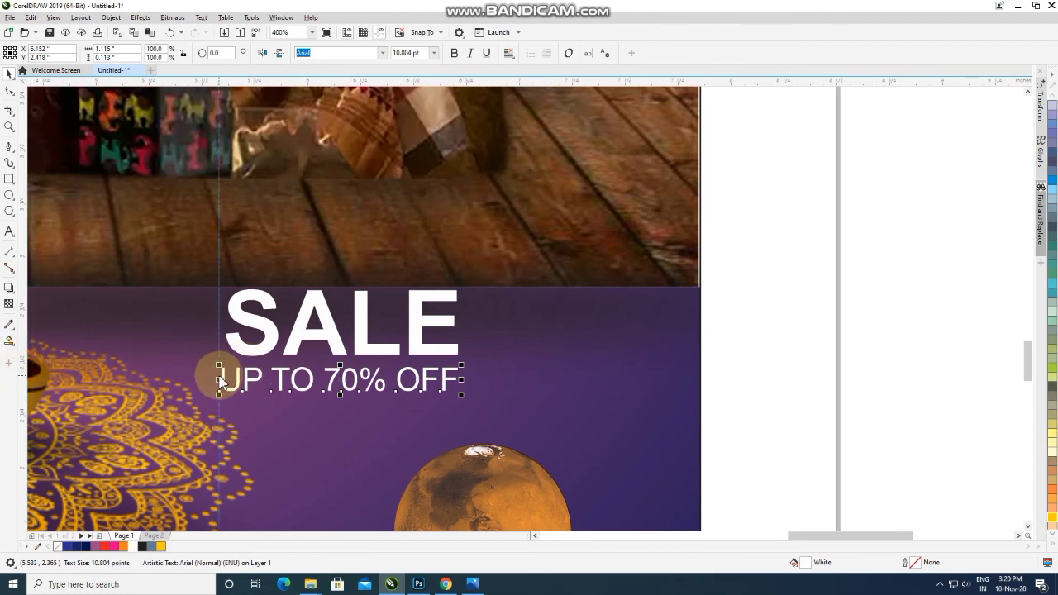